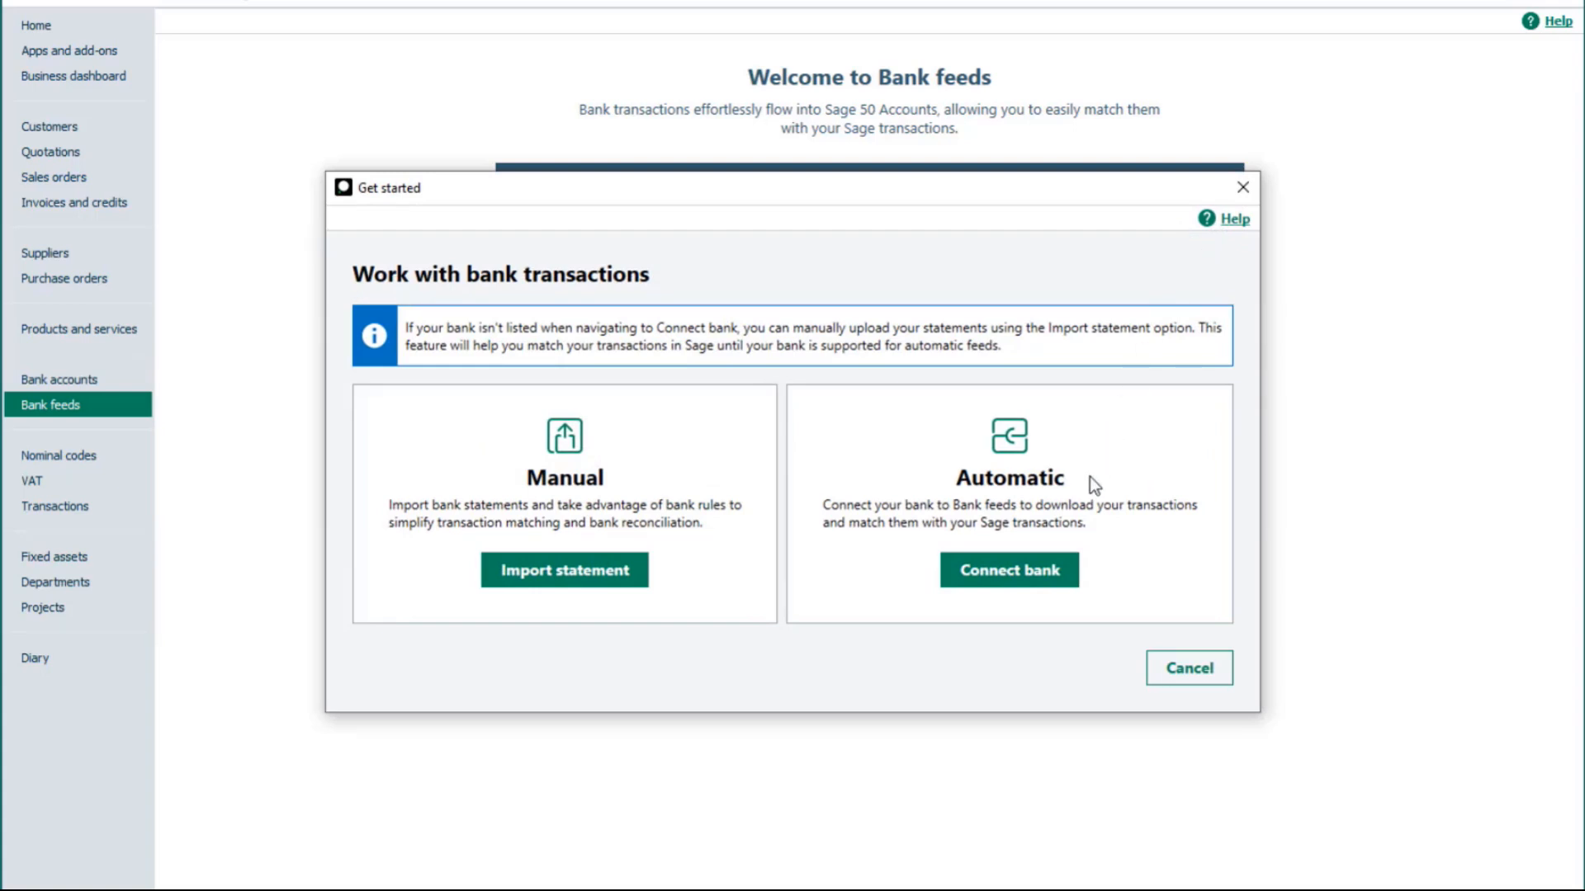
# Start an automatic bank connection, entering the administrator's first and last name and confirming the company information.
pyautogui.click(1053, 576)
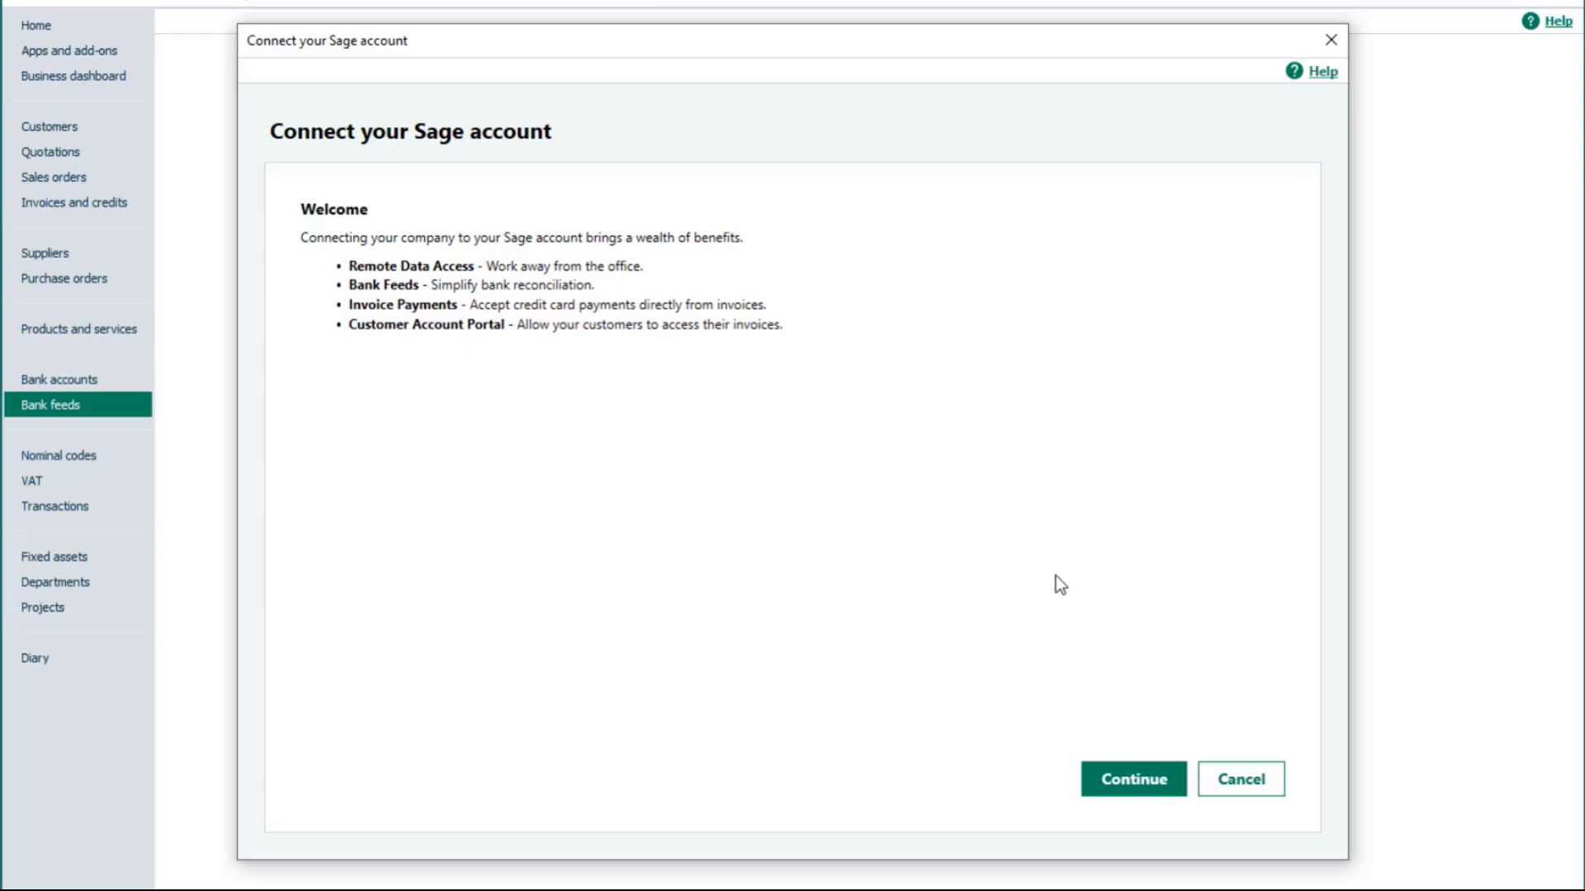
pyautogui.click(1129, 776)
pyautogui.write('Joe')
pyautogui.click(706, 428)
pyautogui.write('Bloggs')
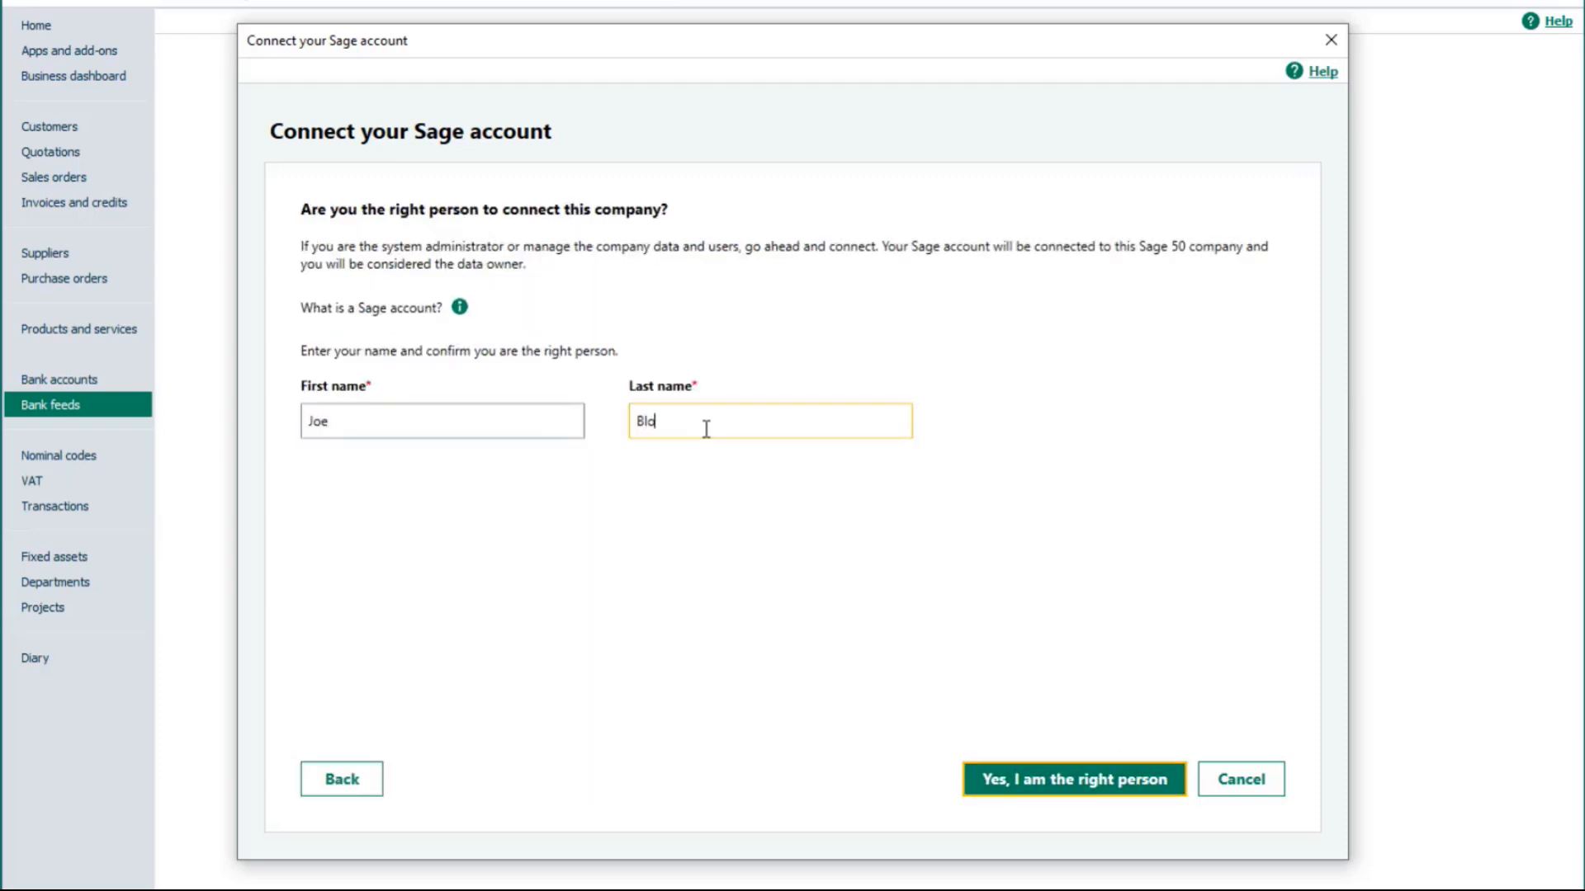
pyautogui.click(1148, 795)
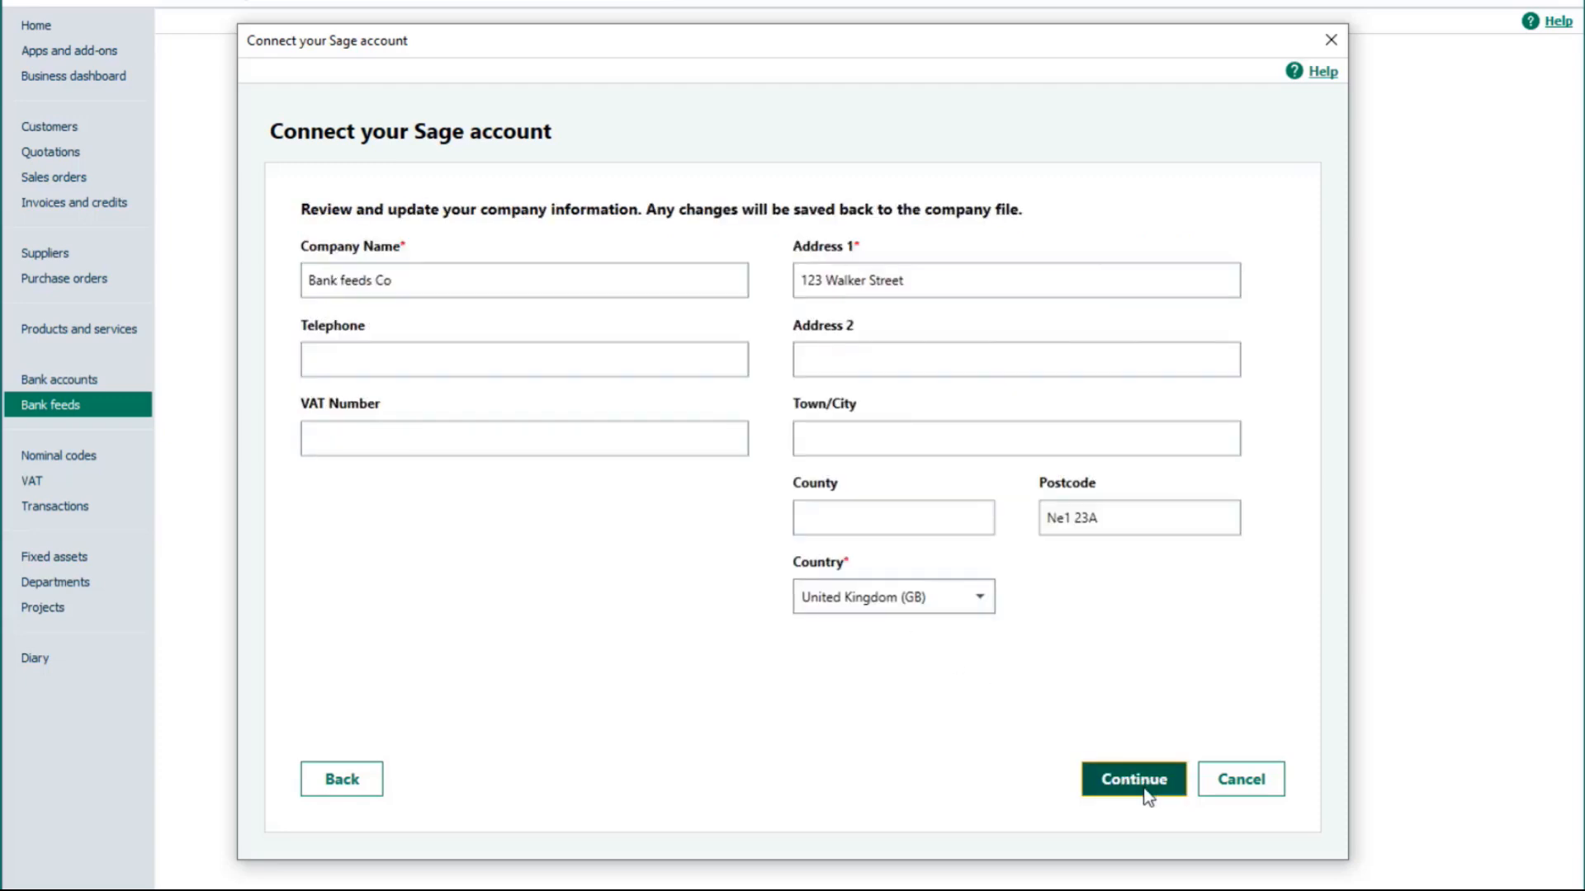
pyautogui.click(1144, 789)
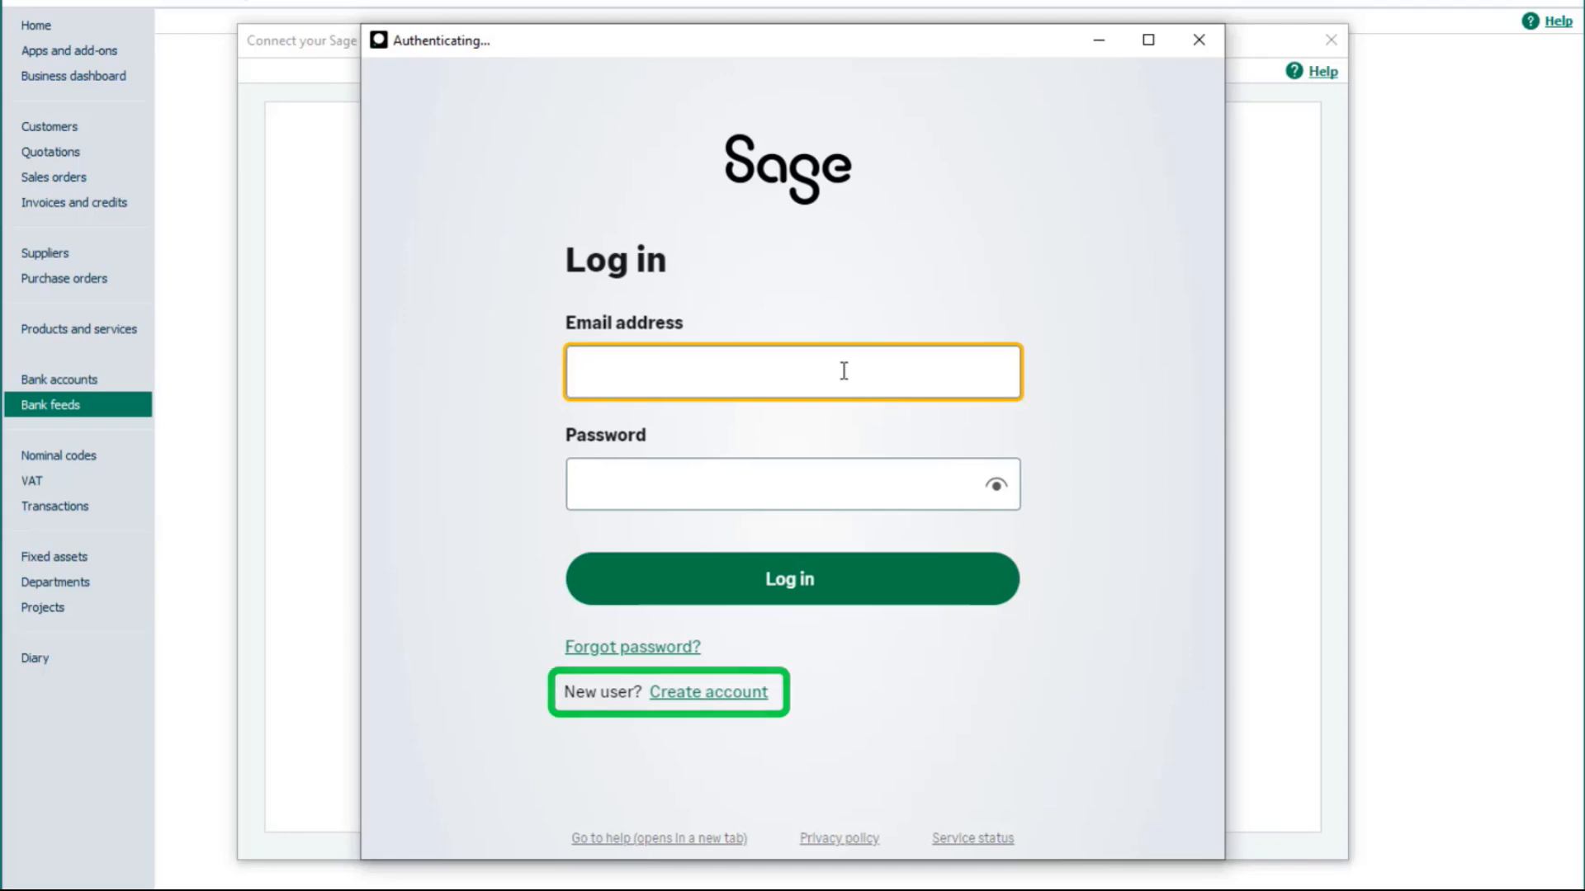
# Log in to the Sage account with its e-mail address and password, and close the company connection setup.
pyautogui.hotkey('ctrl', 'v')
pyautogui.click(797, 472)
pyautogui.write('**********')
pyautogui.click(791, 582)
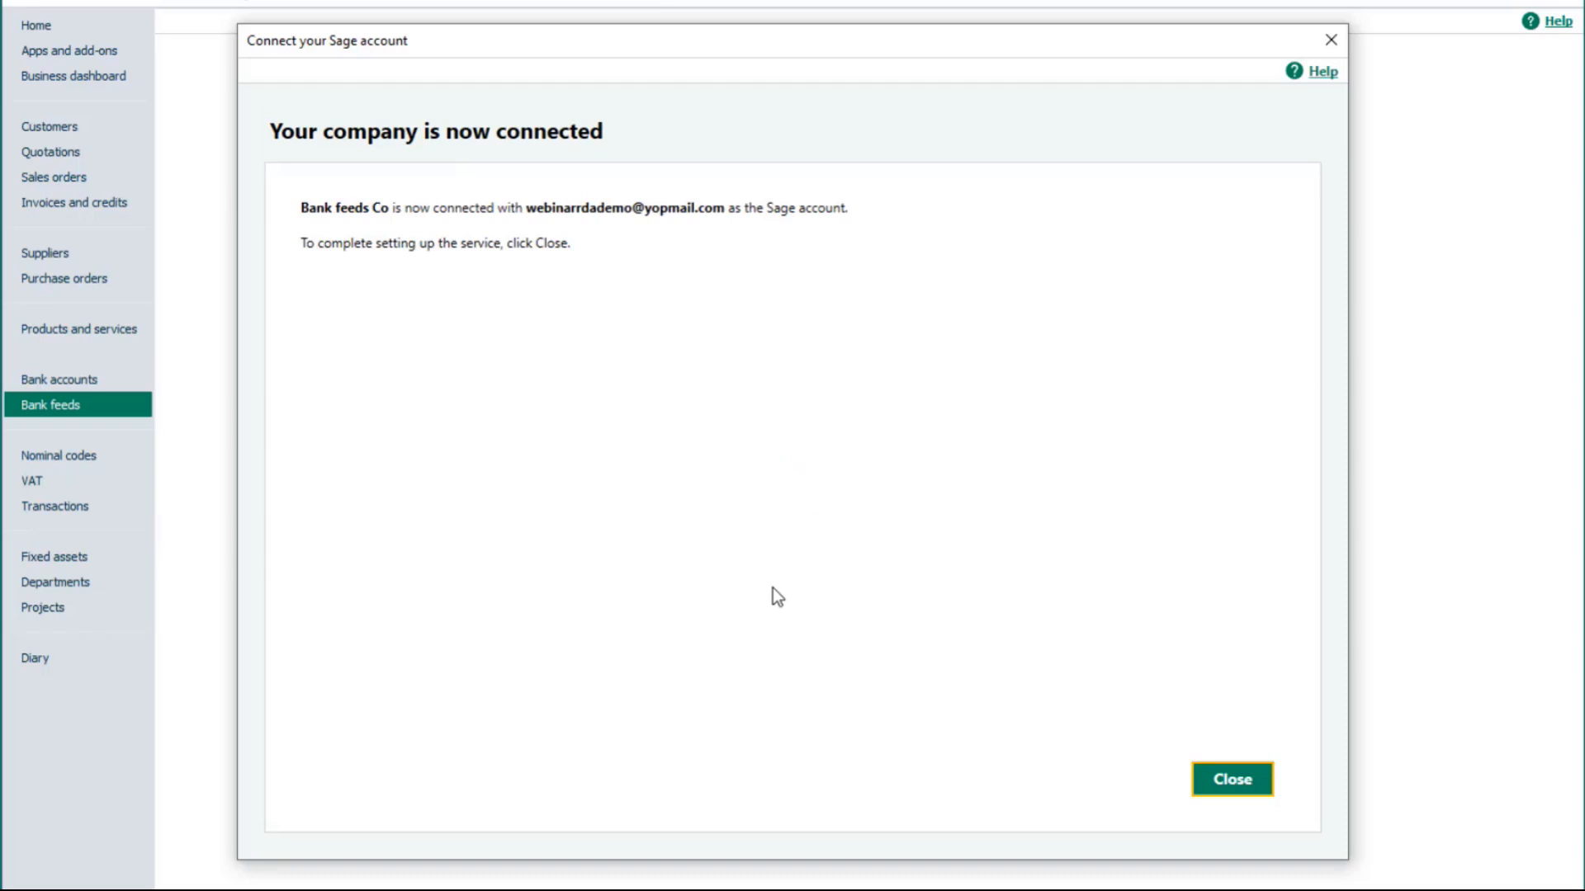
pyautogui.click(1230, 776)
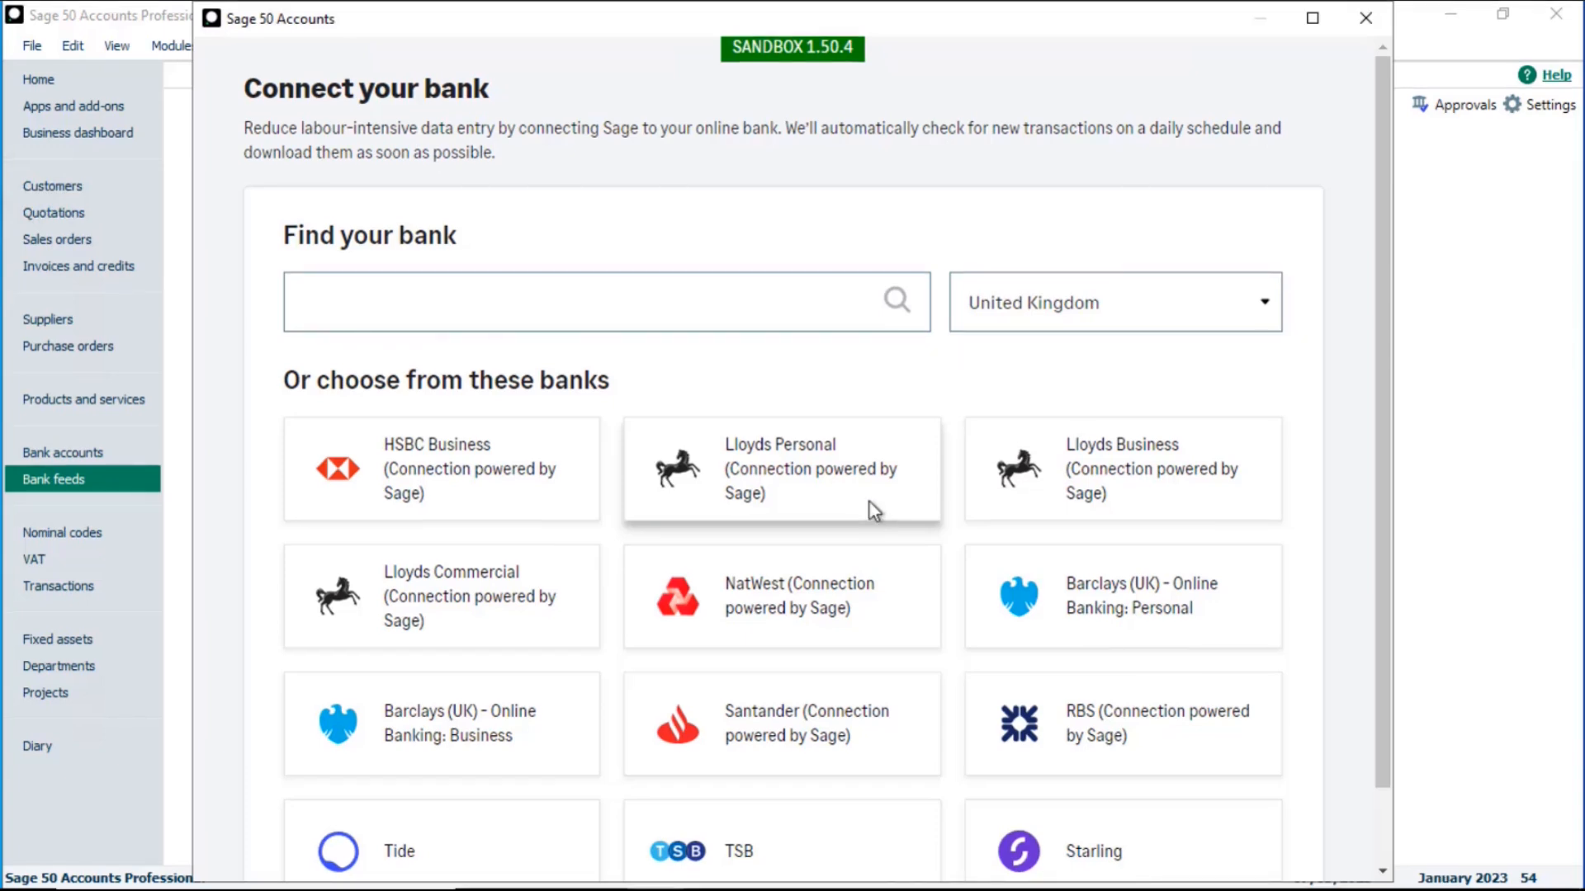
# Choose Lloyds Personal as the bank and log on with the Internet Banking user ID and memorable information characters.
pyautogui.click(870, 505)
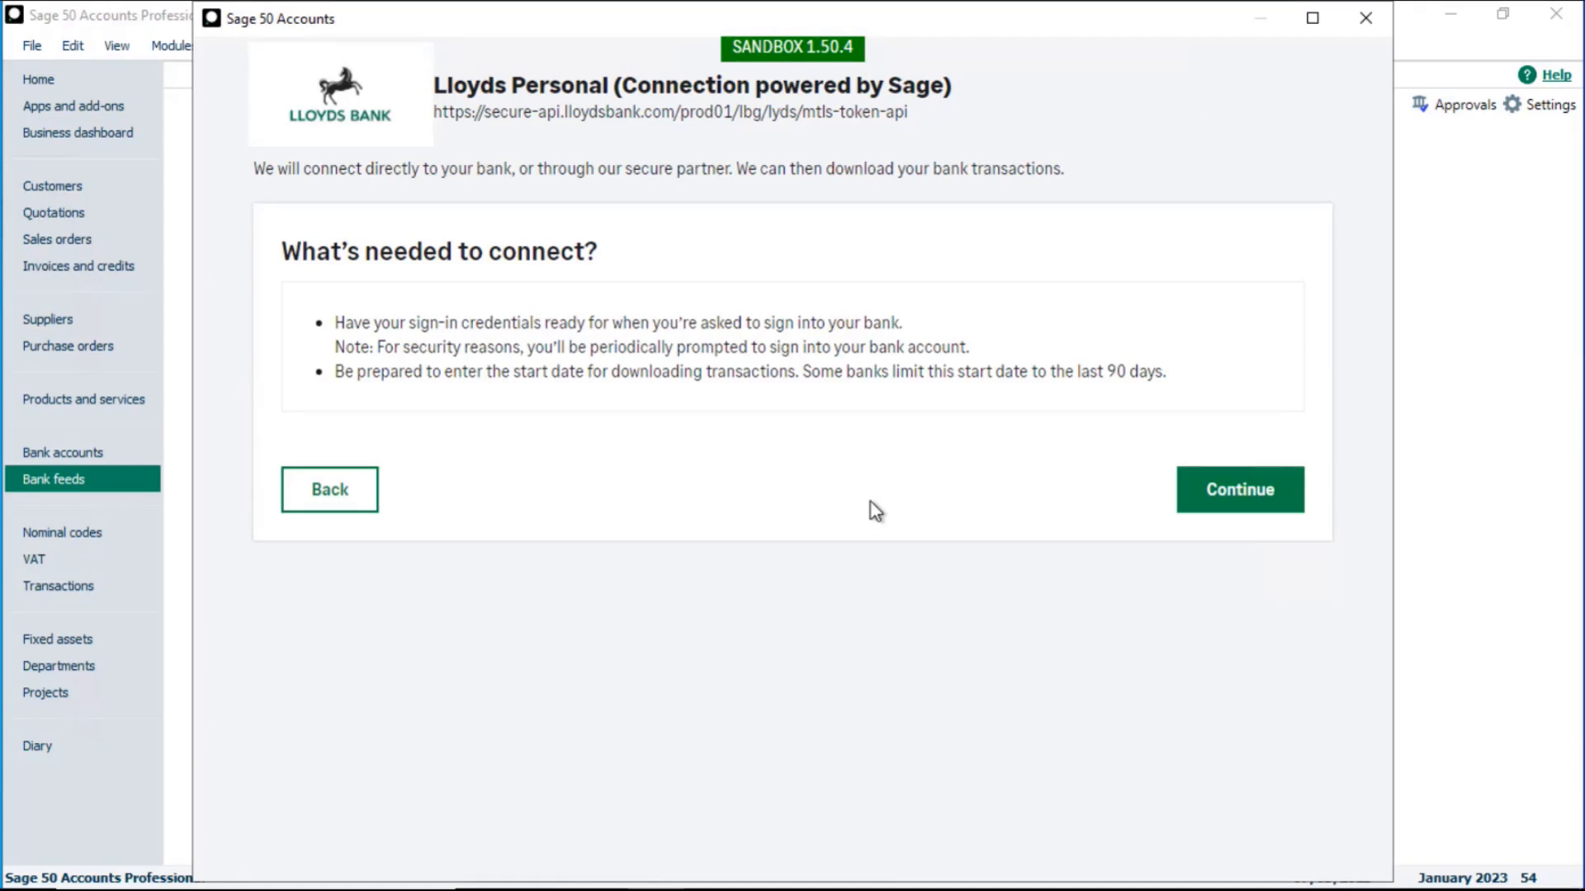
pyautogui.click(1226, 495)
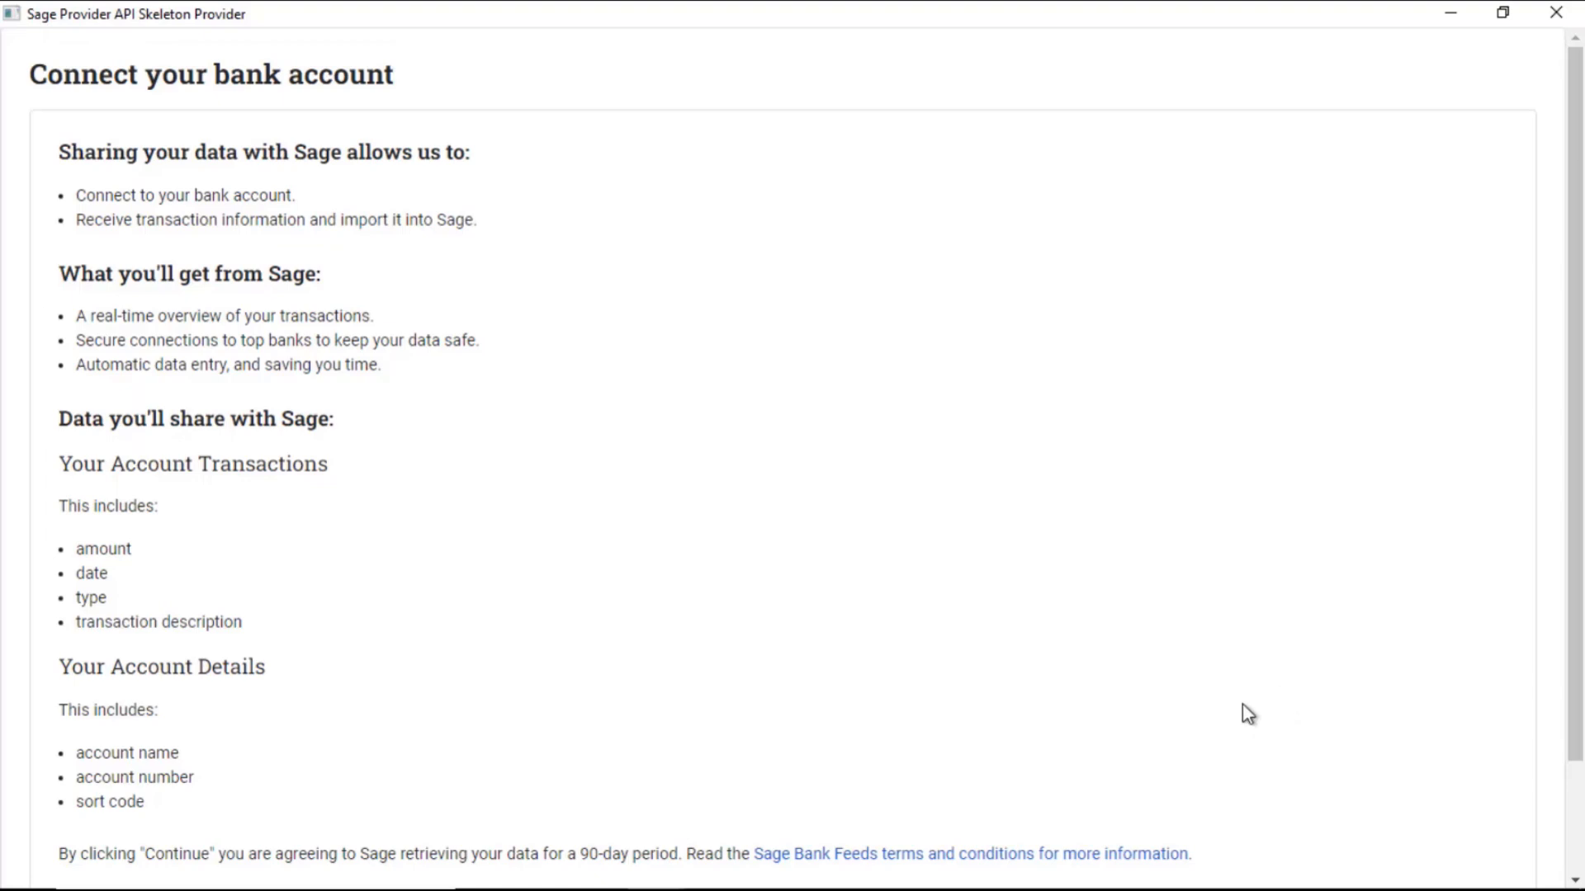
pyautogui.scroll(-2, 1288, 718)
pyautogui.click(1440, 787)
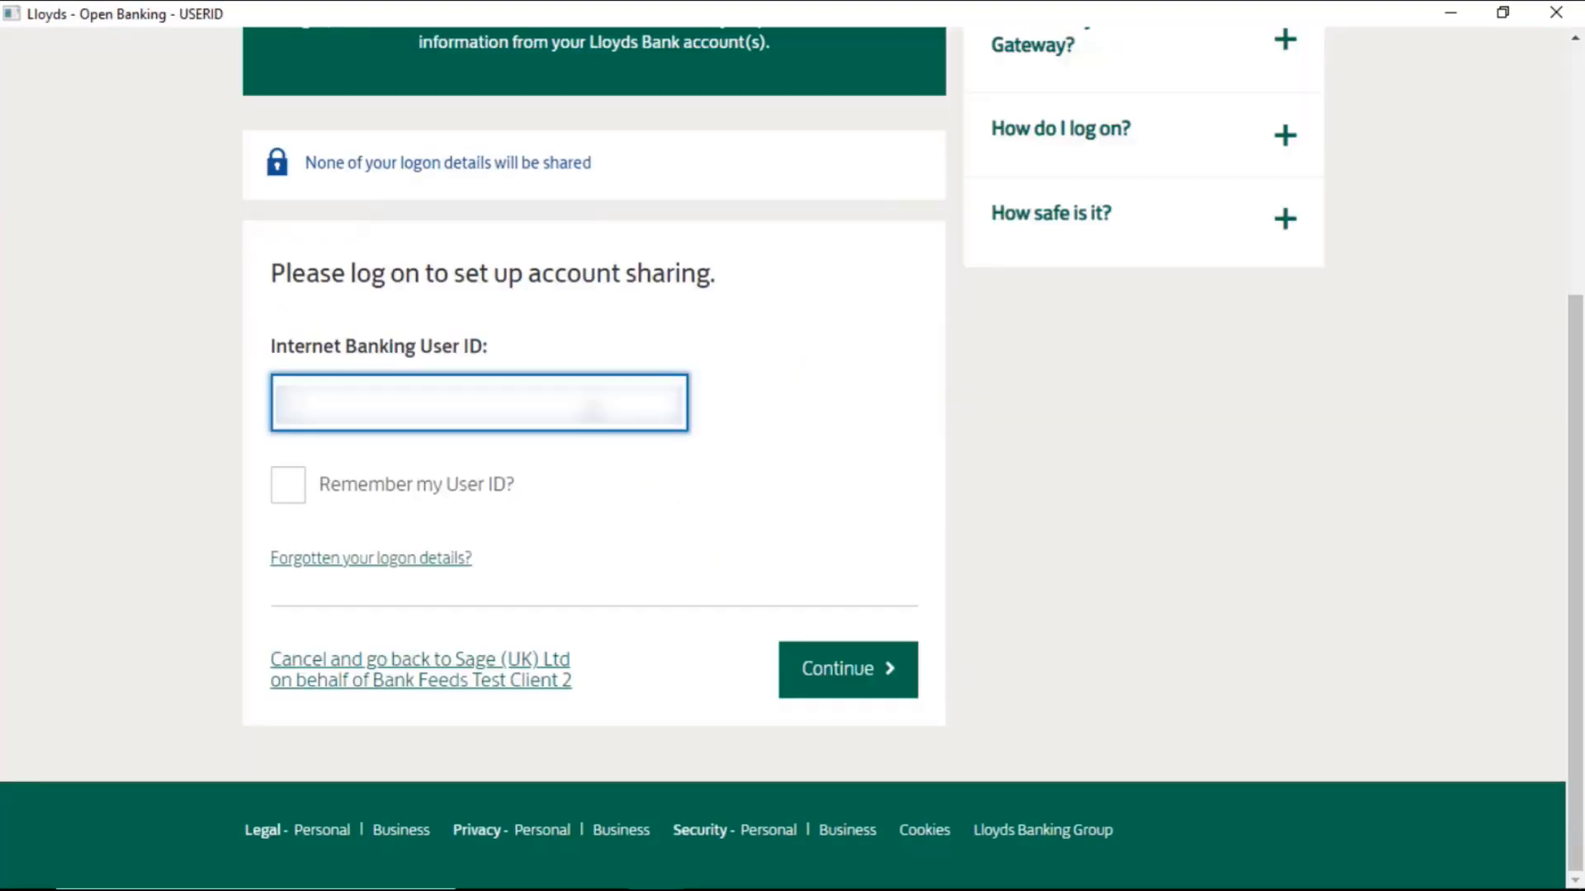
pyautogui.write('**********')
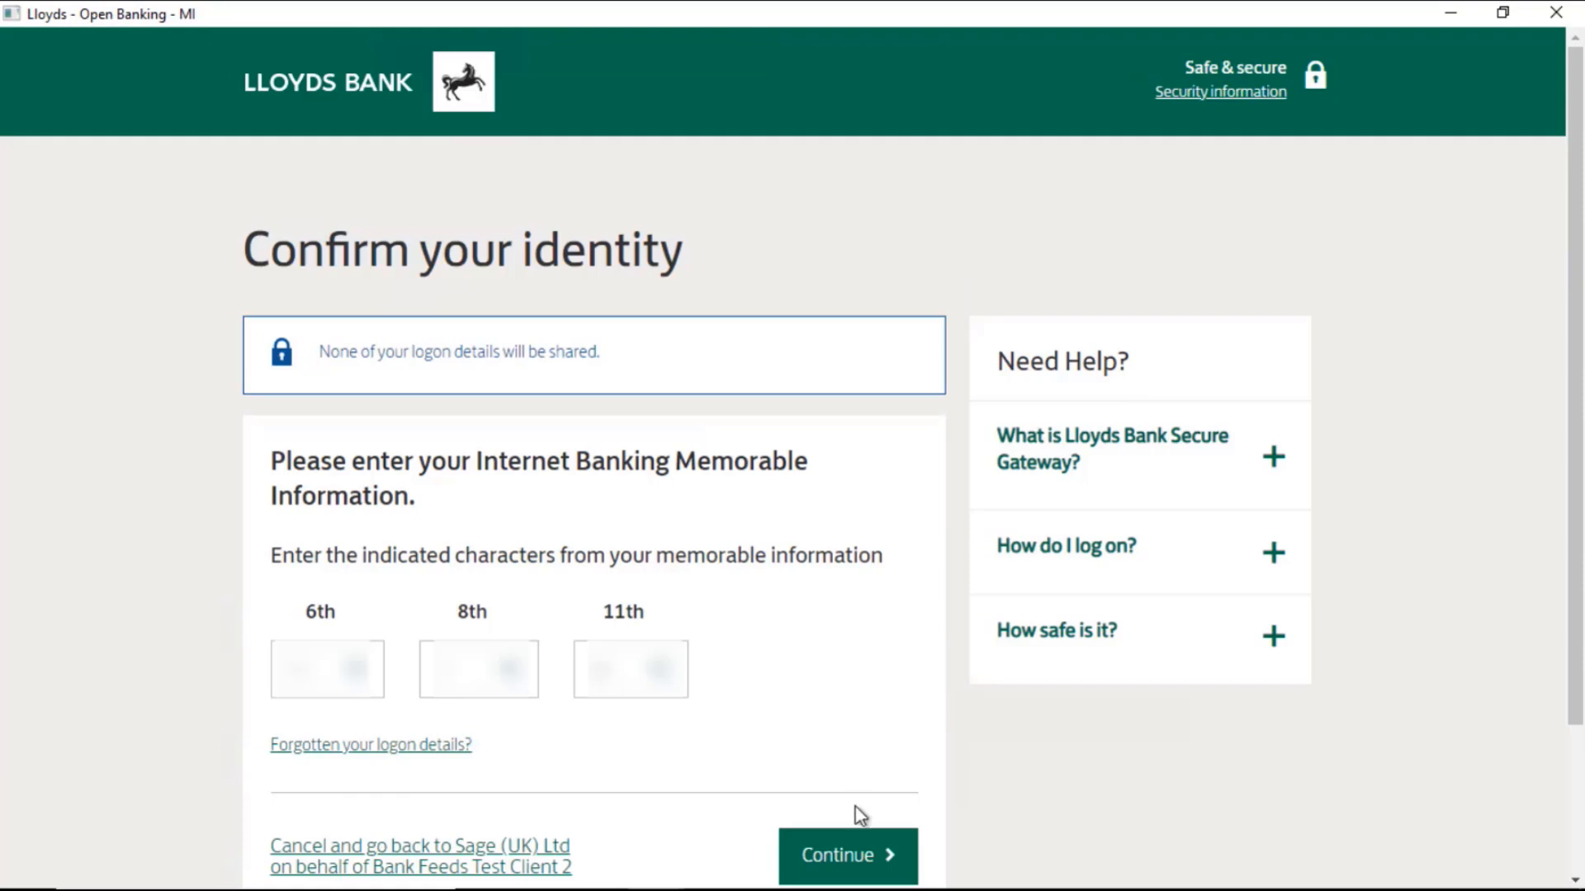
pyautogui.click(898, 868)
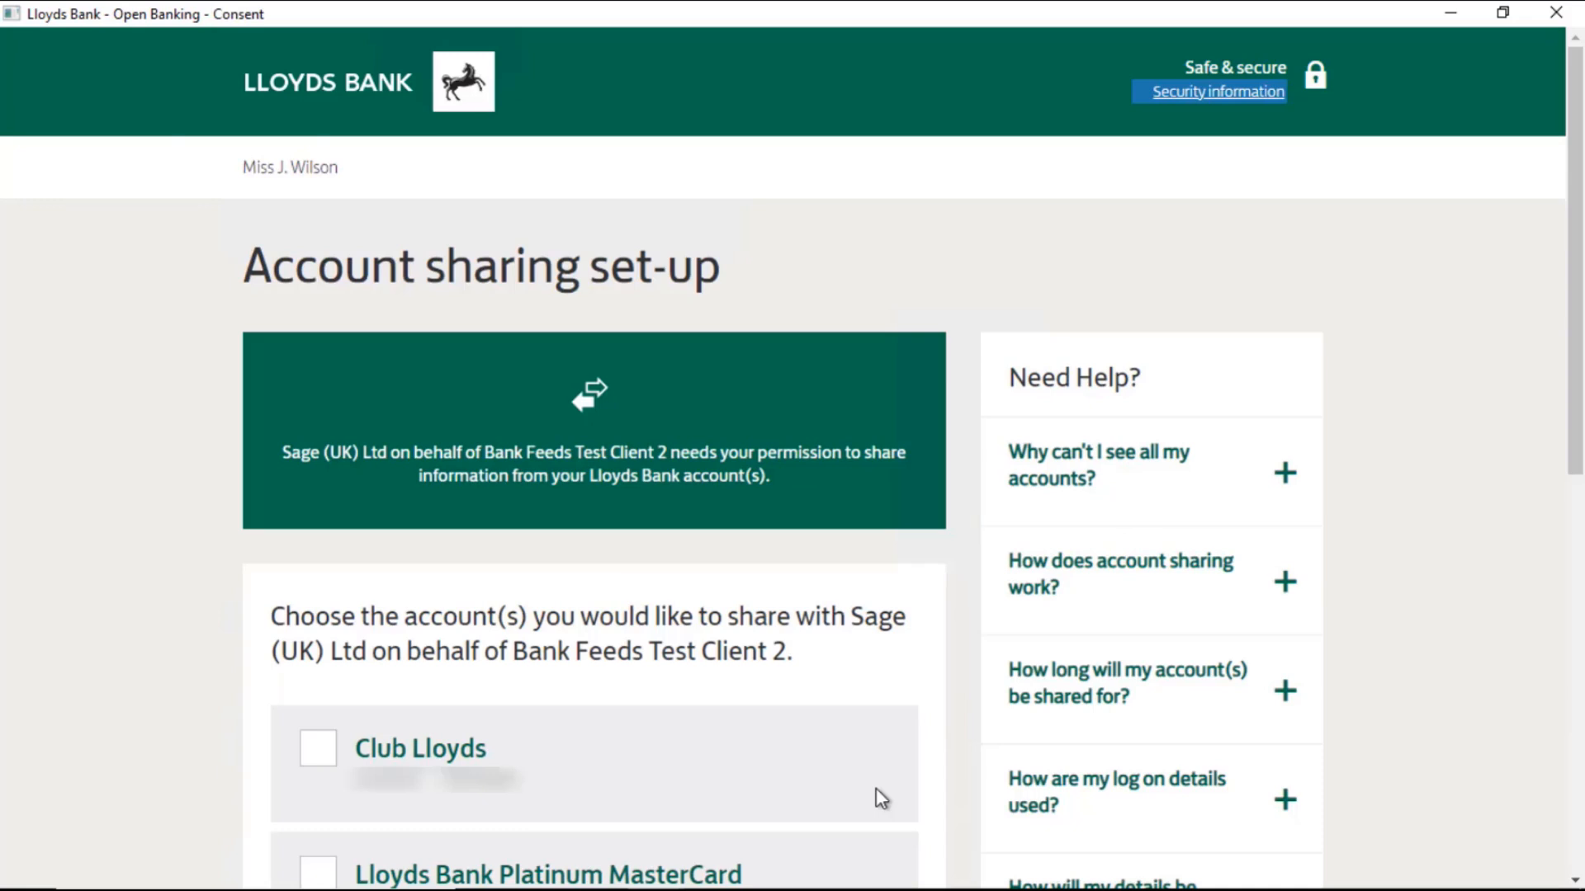
# Share the Club Lloyds account with Sage, accept 07/07/2023 as the download start date and finish the connection.
pyautogui.click(317, 747)
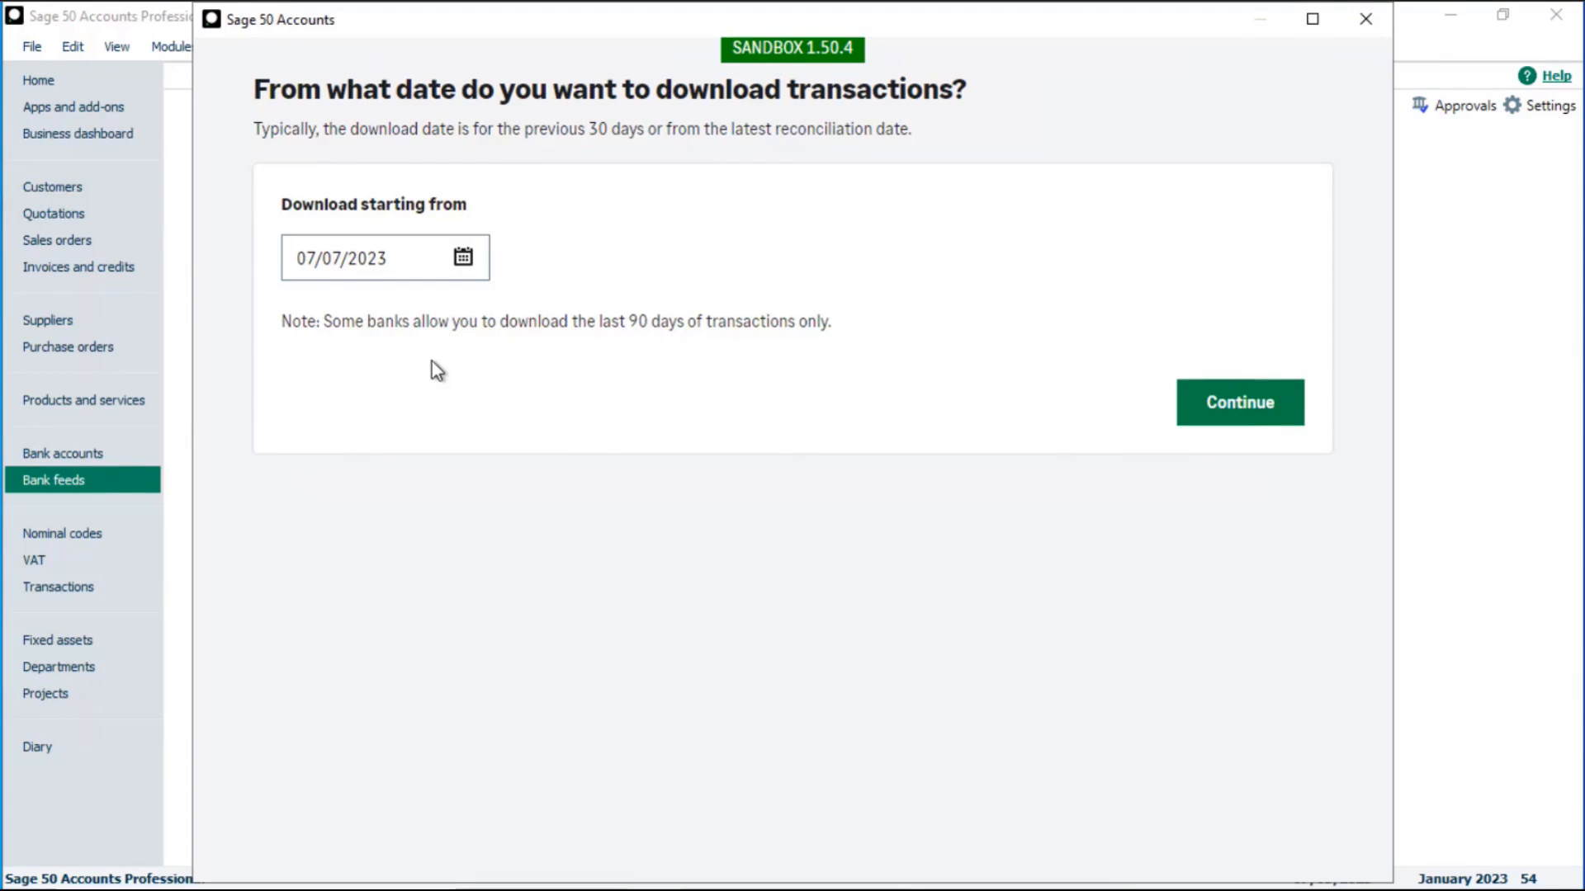
pyautogui.click(1254, 423)
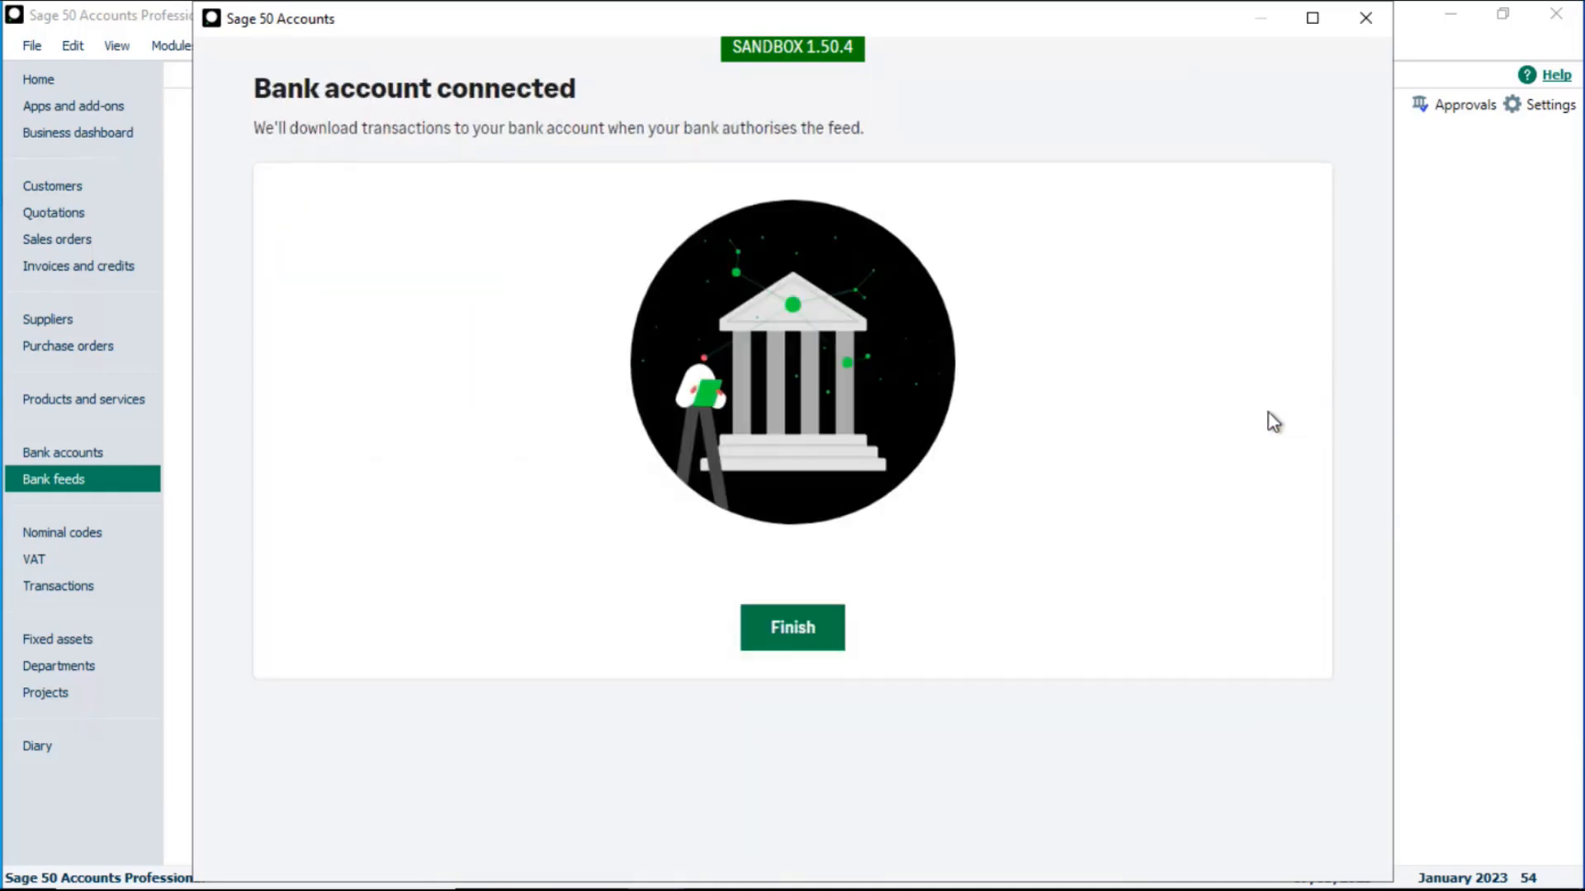
pyautogui.click(810, 647)
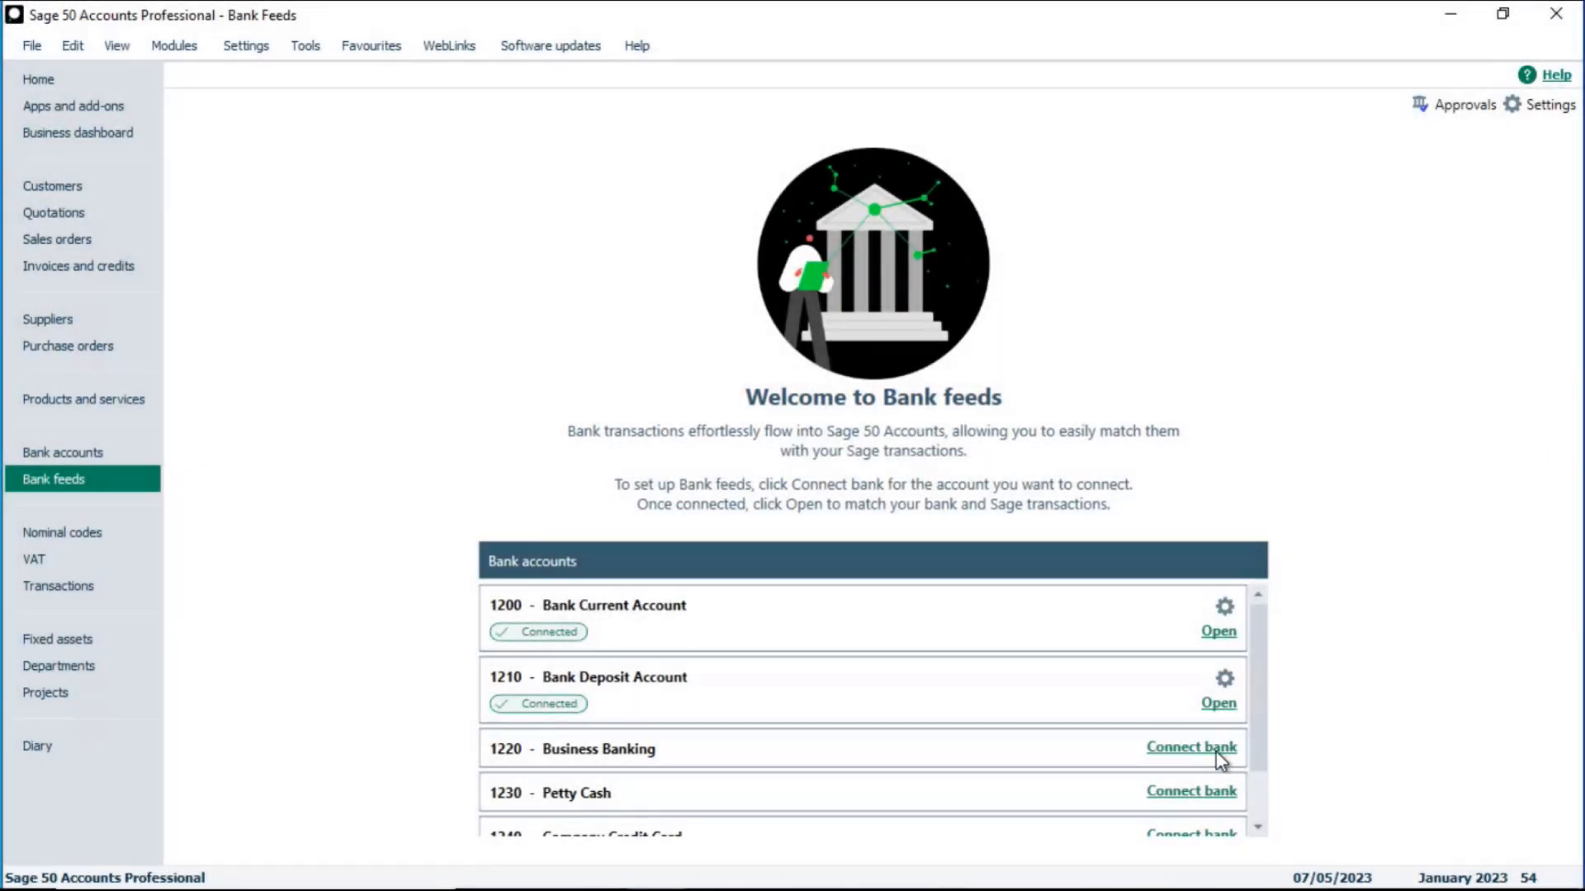
# Start connecting the 1220 Business Banking account to Barclays (UK) - Online Banking: Business and allow Plaid to share the financial data.
pyautogui.click(1199, 751)
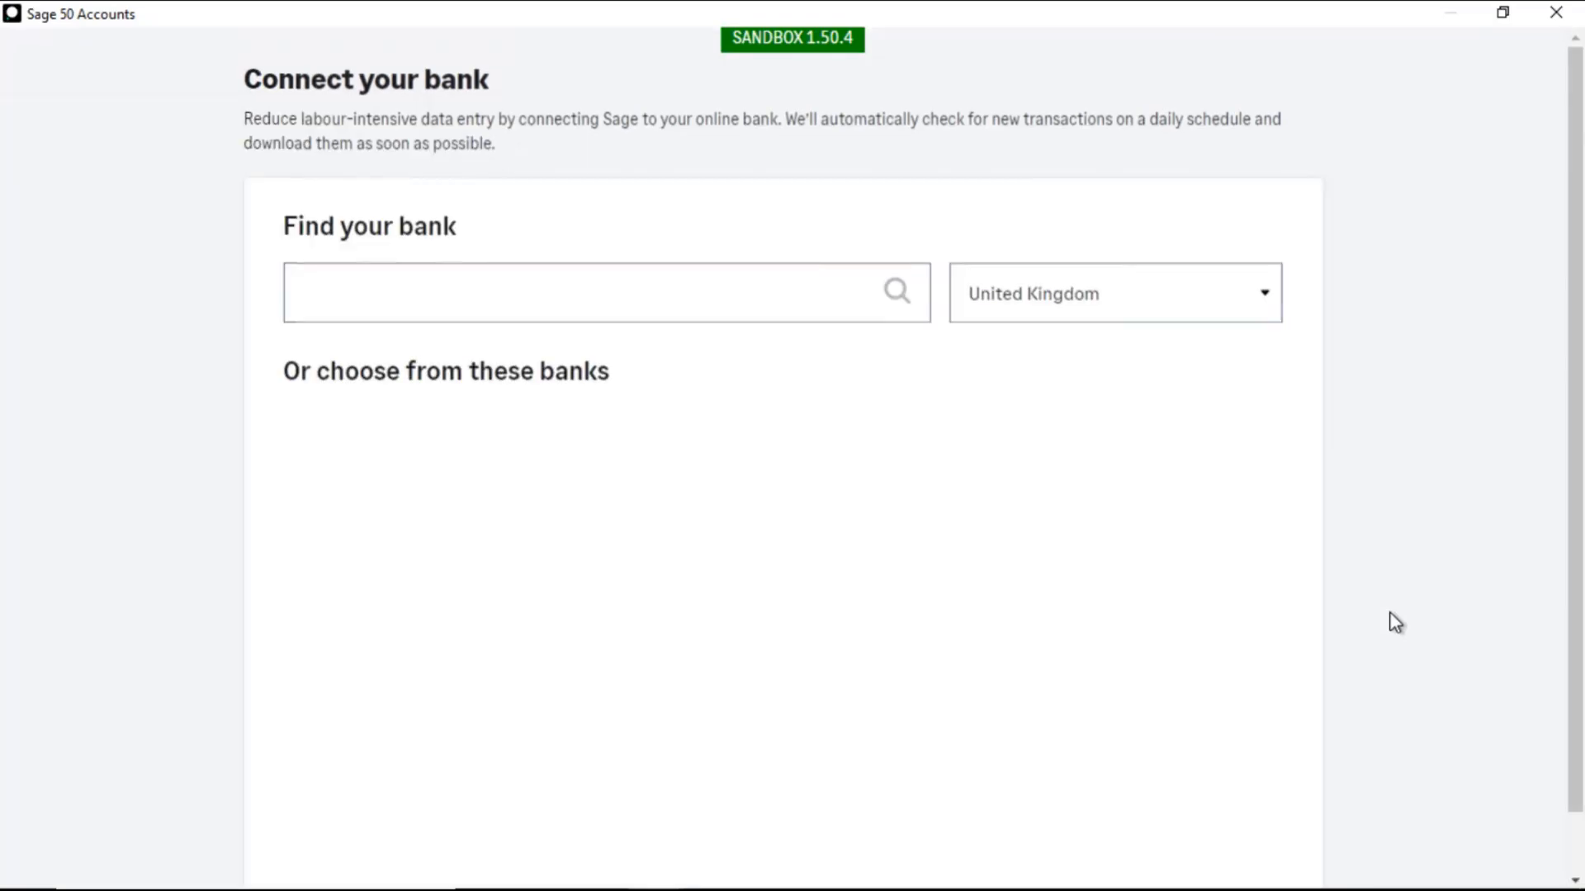
pyautogui.click(468, 726)
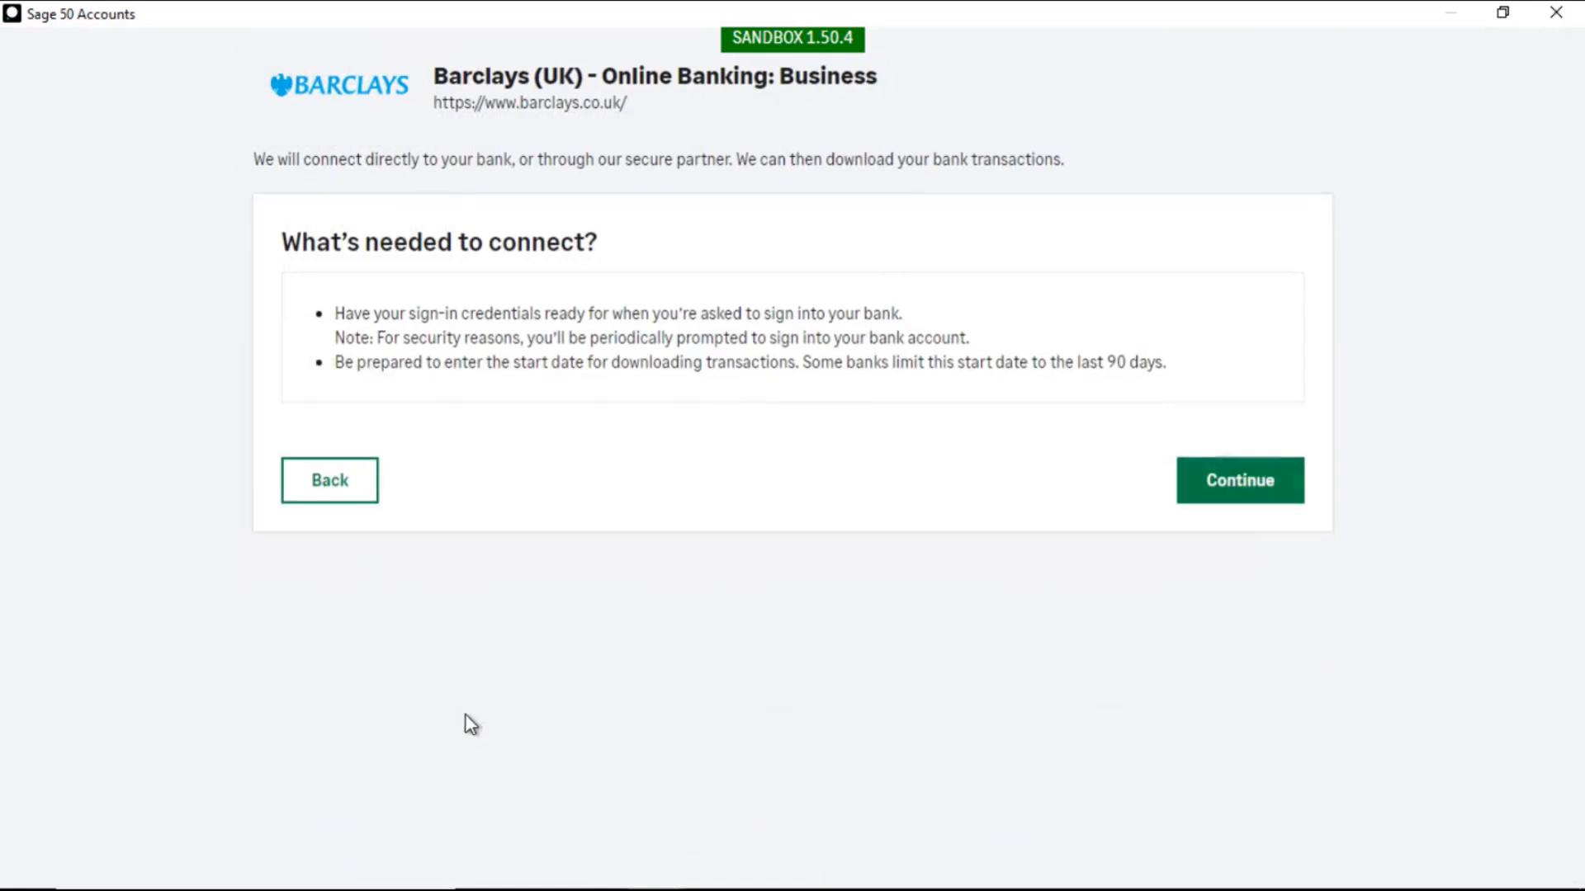
pyautogui.click(1246, 490)
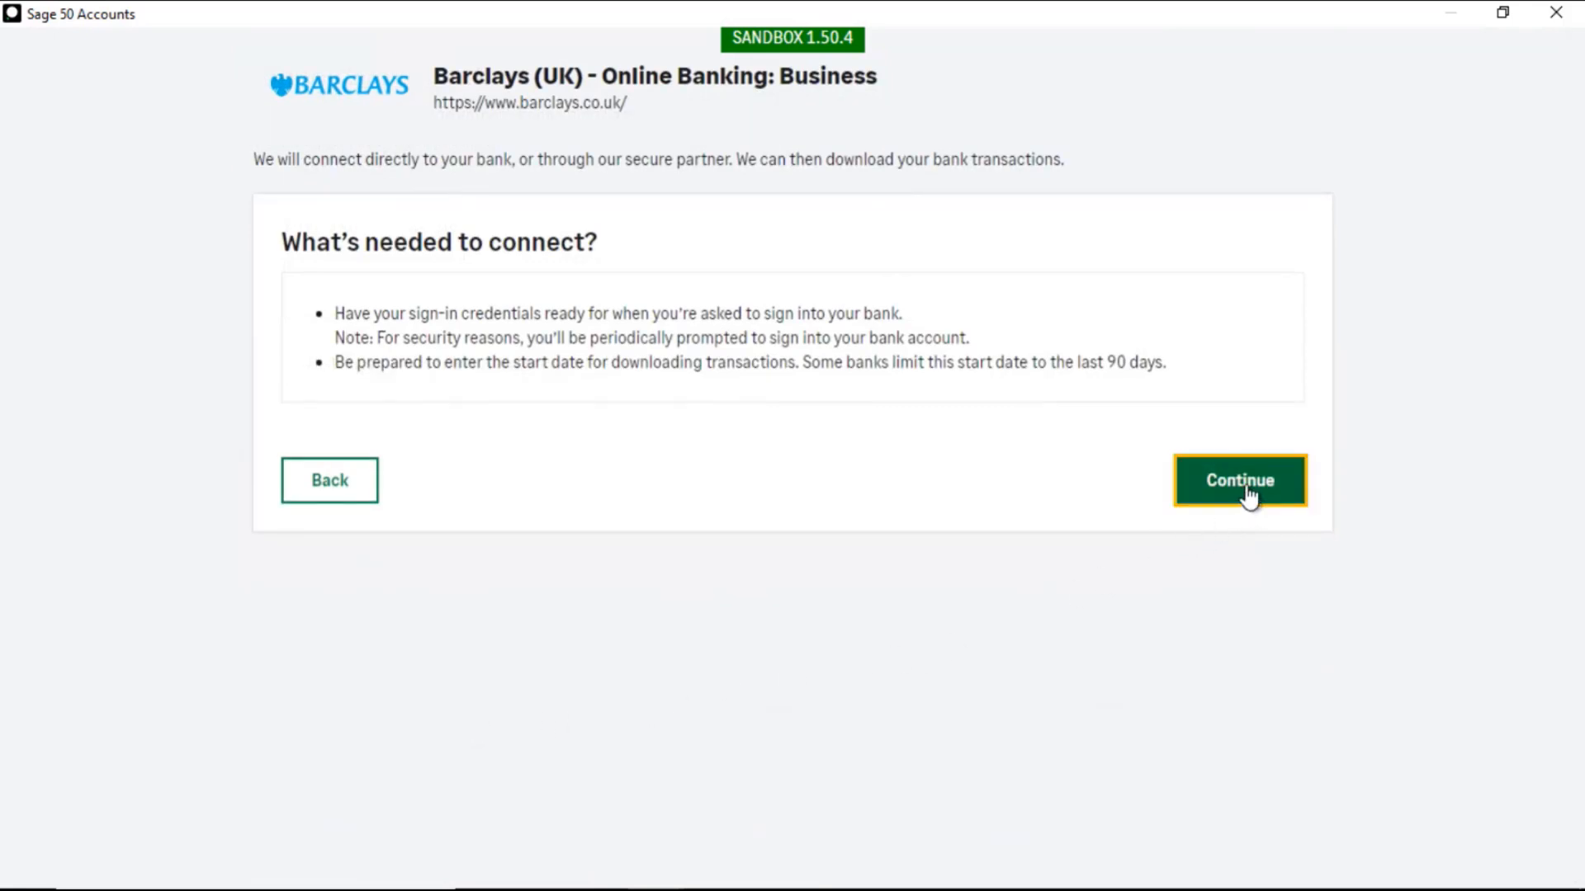
pyautogui.click(902, 746)
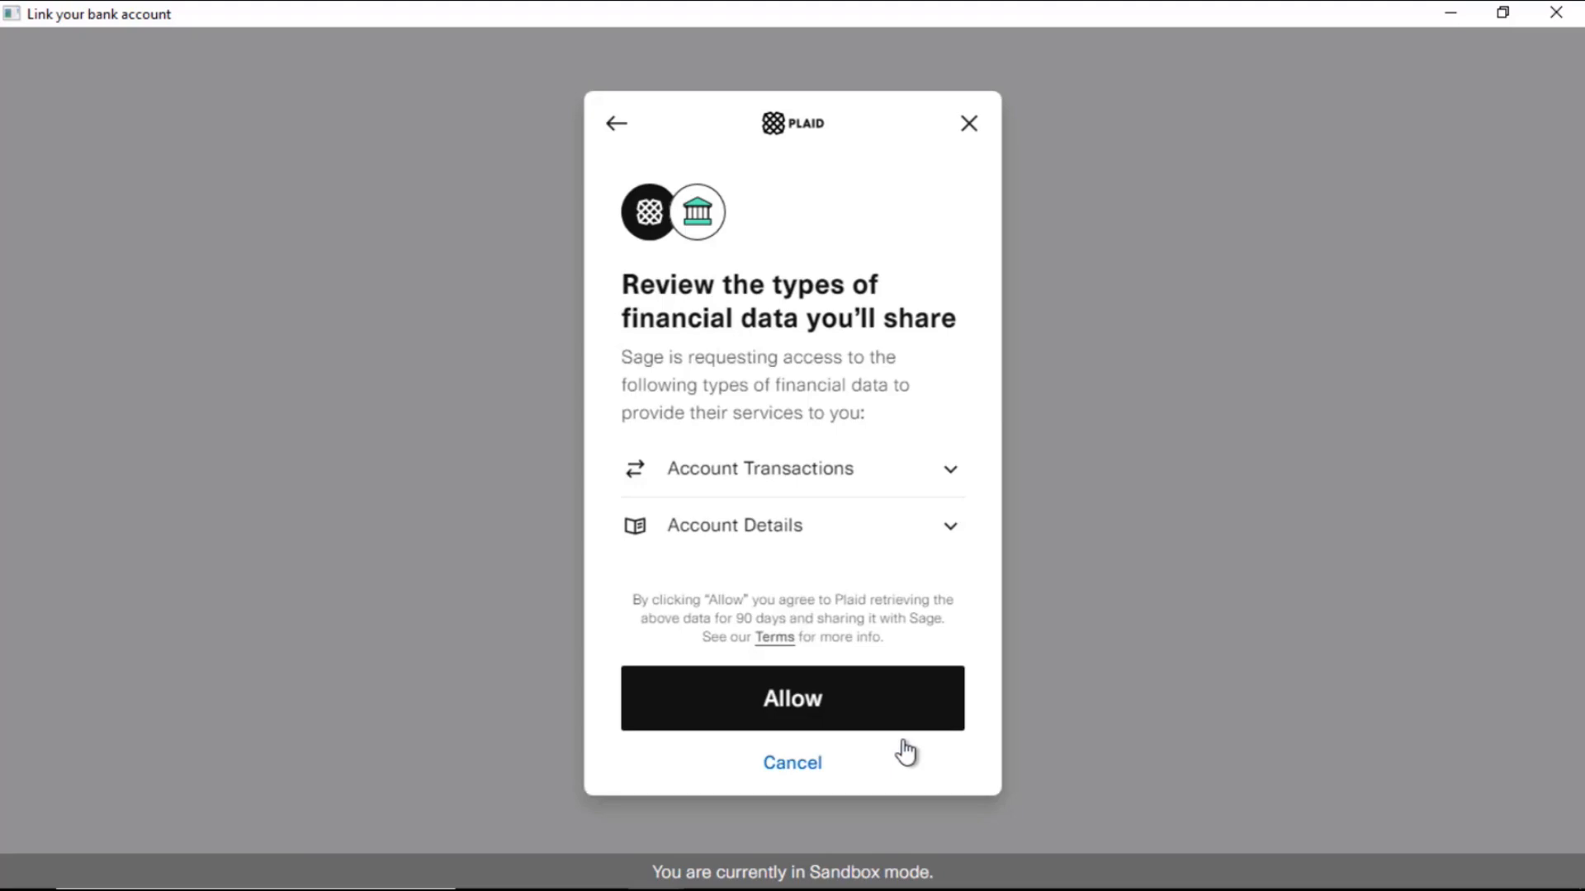
pyautogui.click(895, 702)
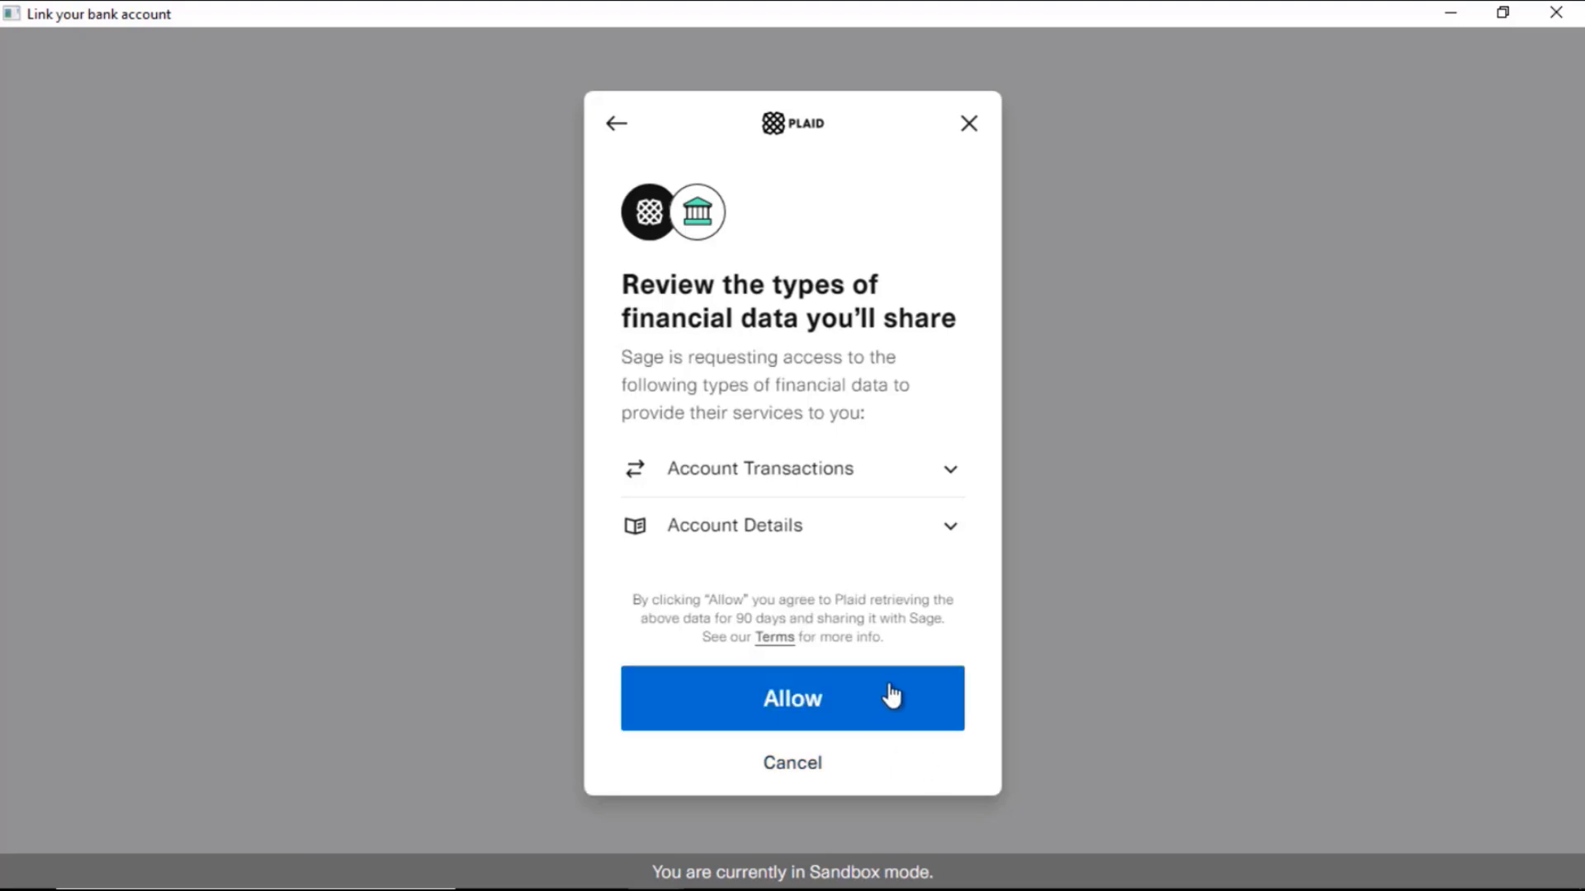
pyautogui.click(809, 740)
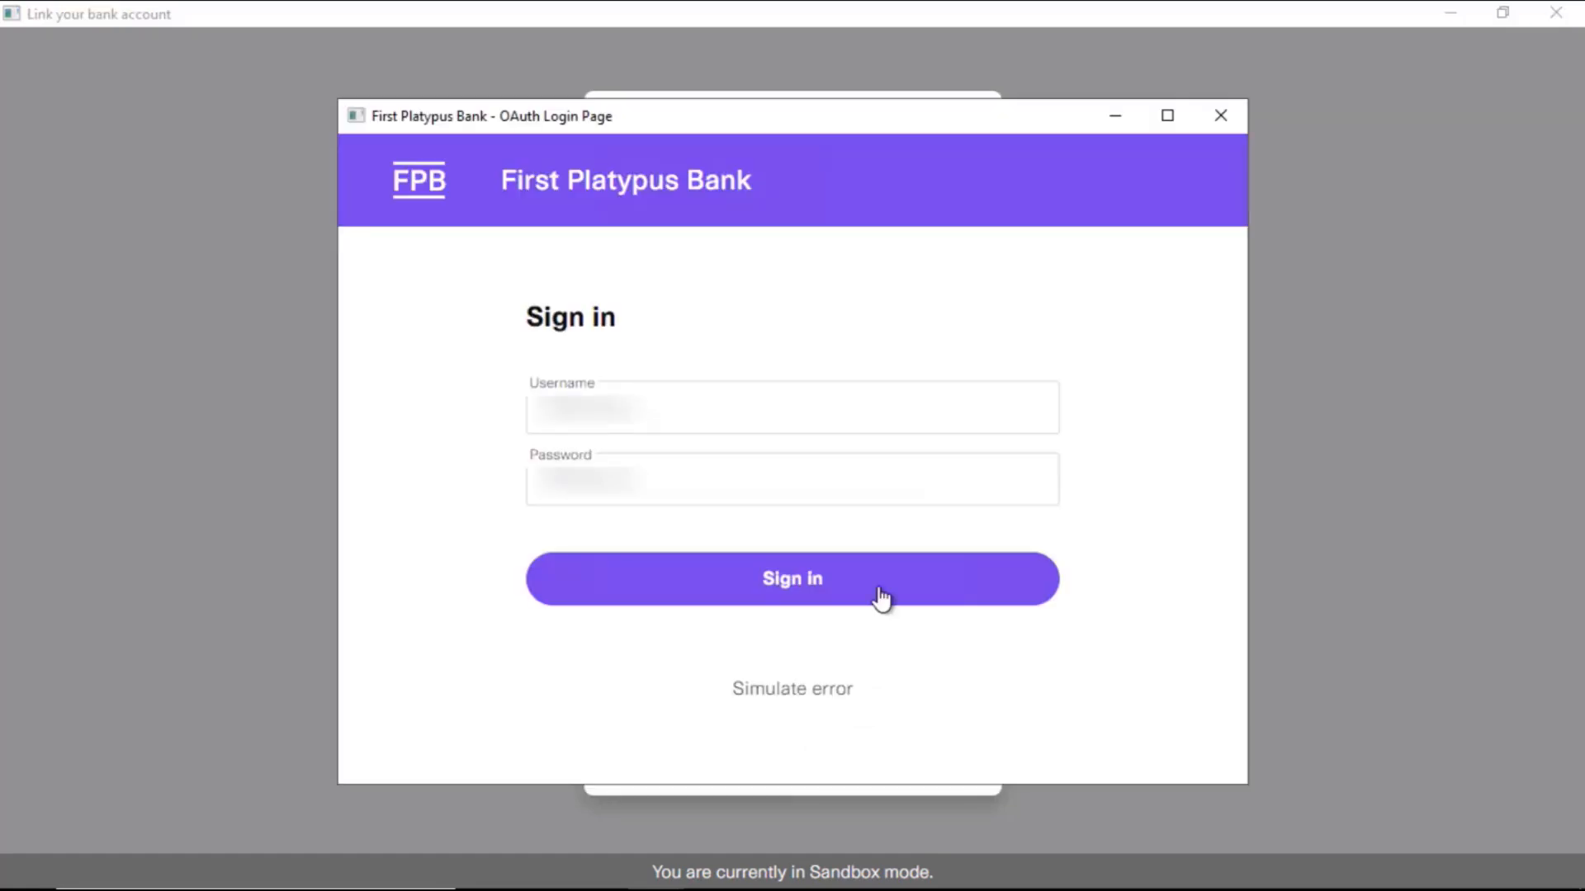
# Sign in to First Platypus Bank and complete the identity verification using the Mobile contact method.
pyautogui.click(882, 597)
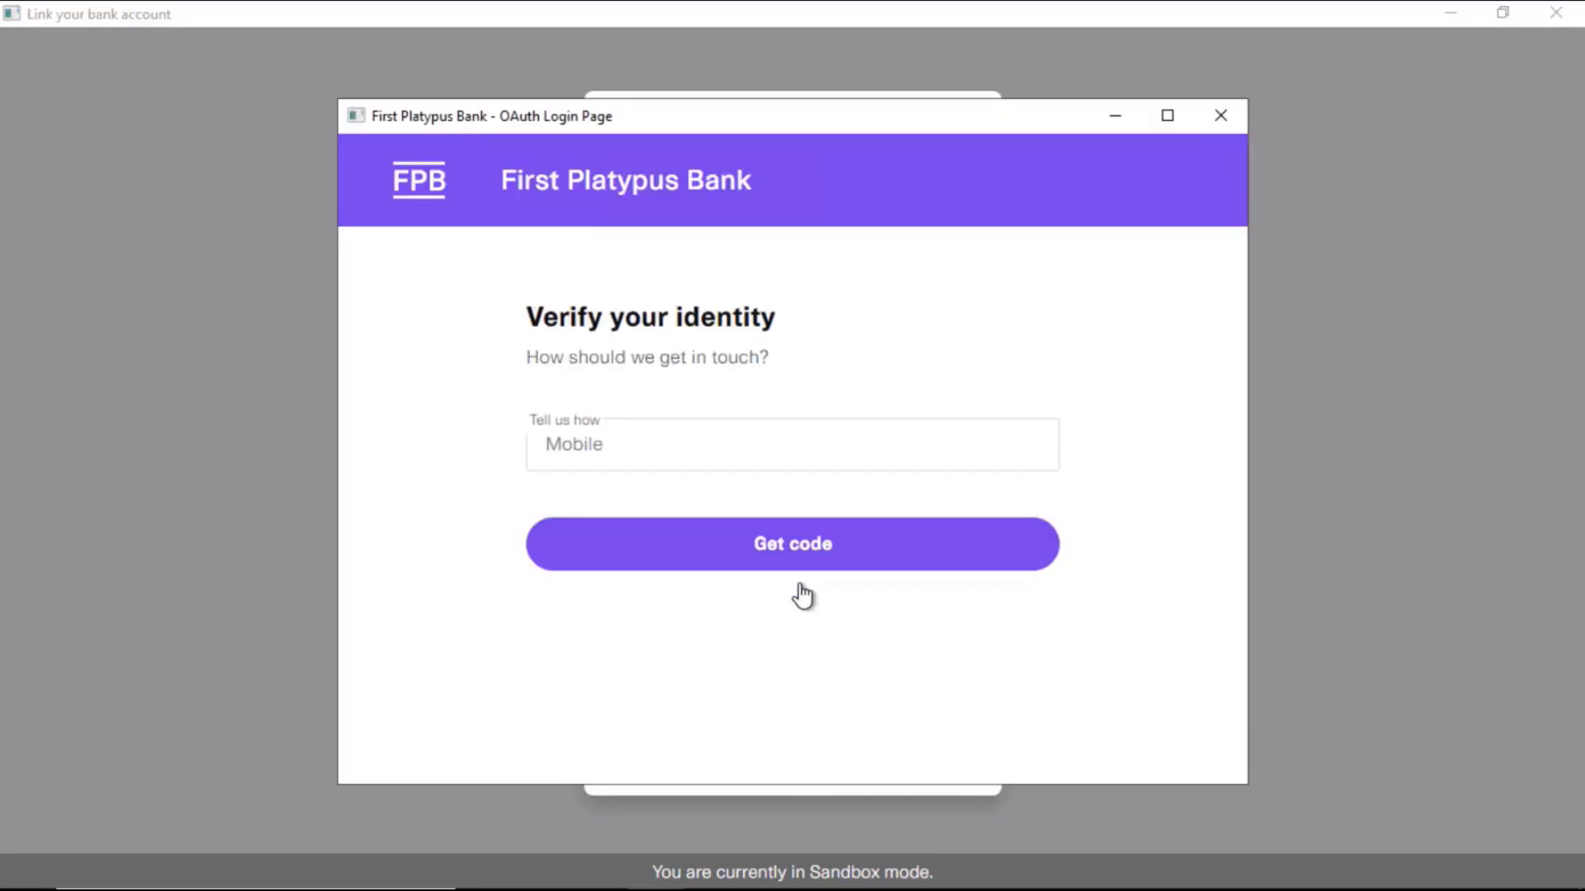
pyautogui.click(796, 566)
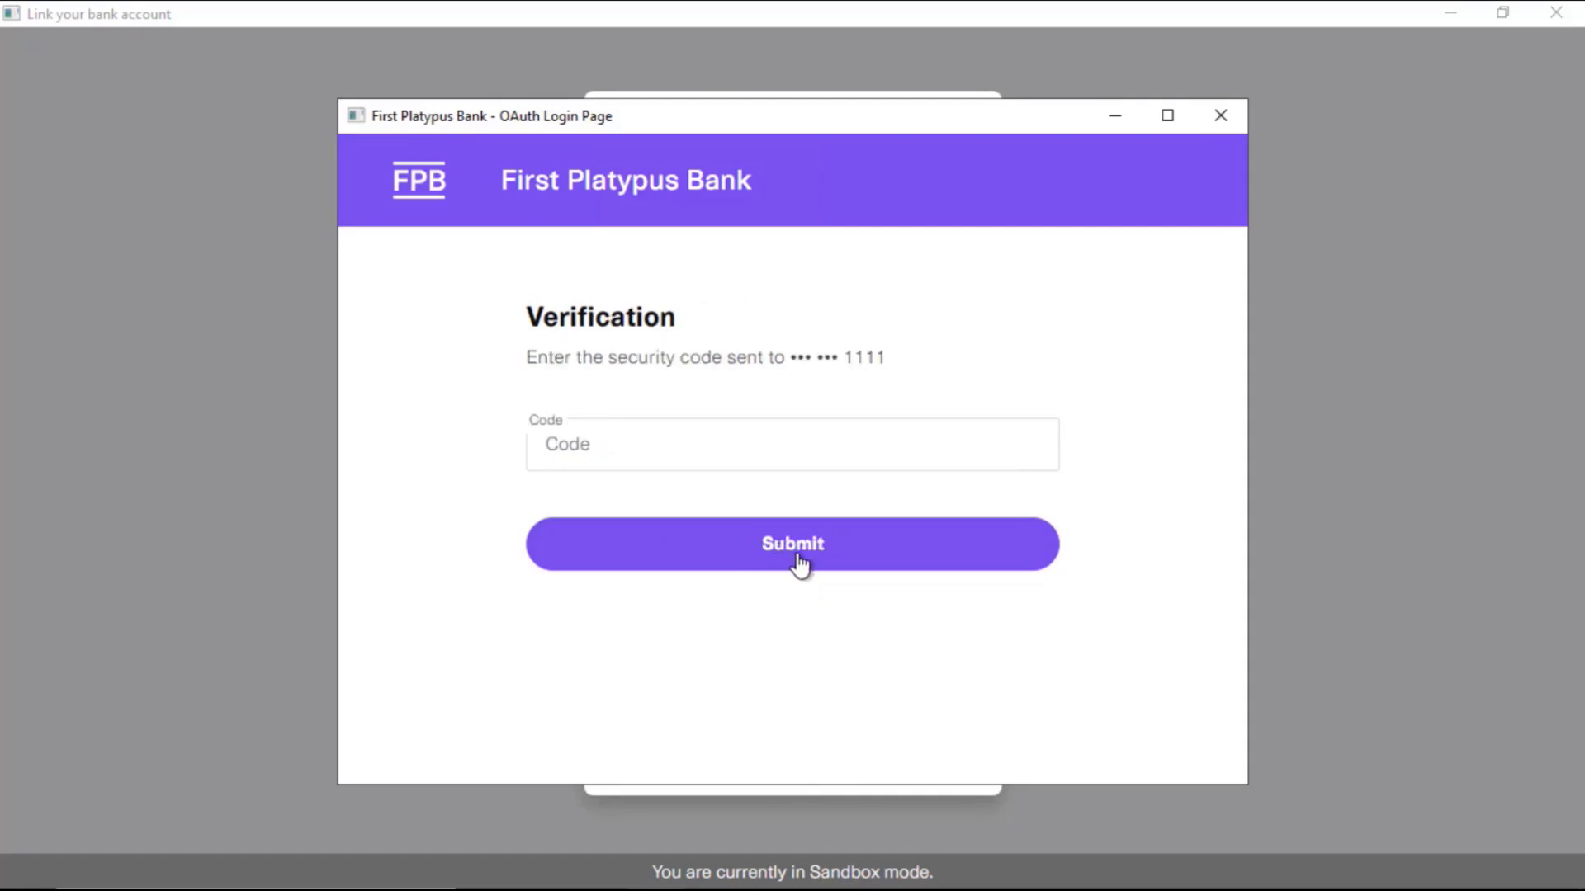
pyautogui.click(798, 549)
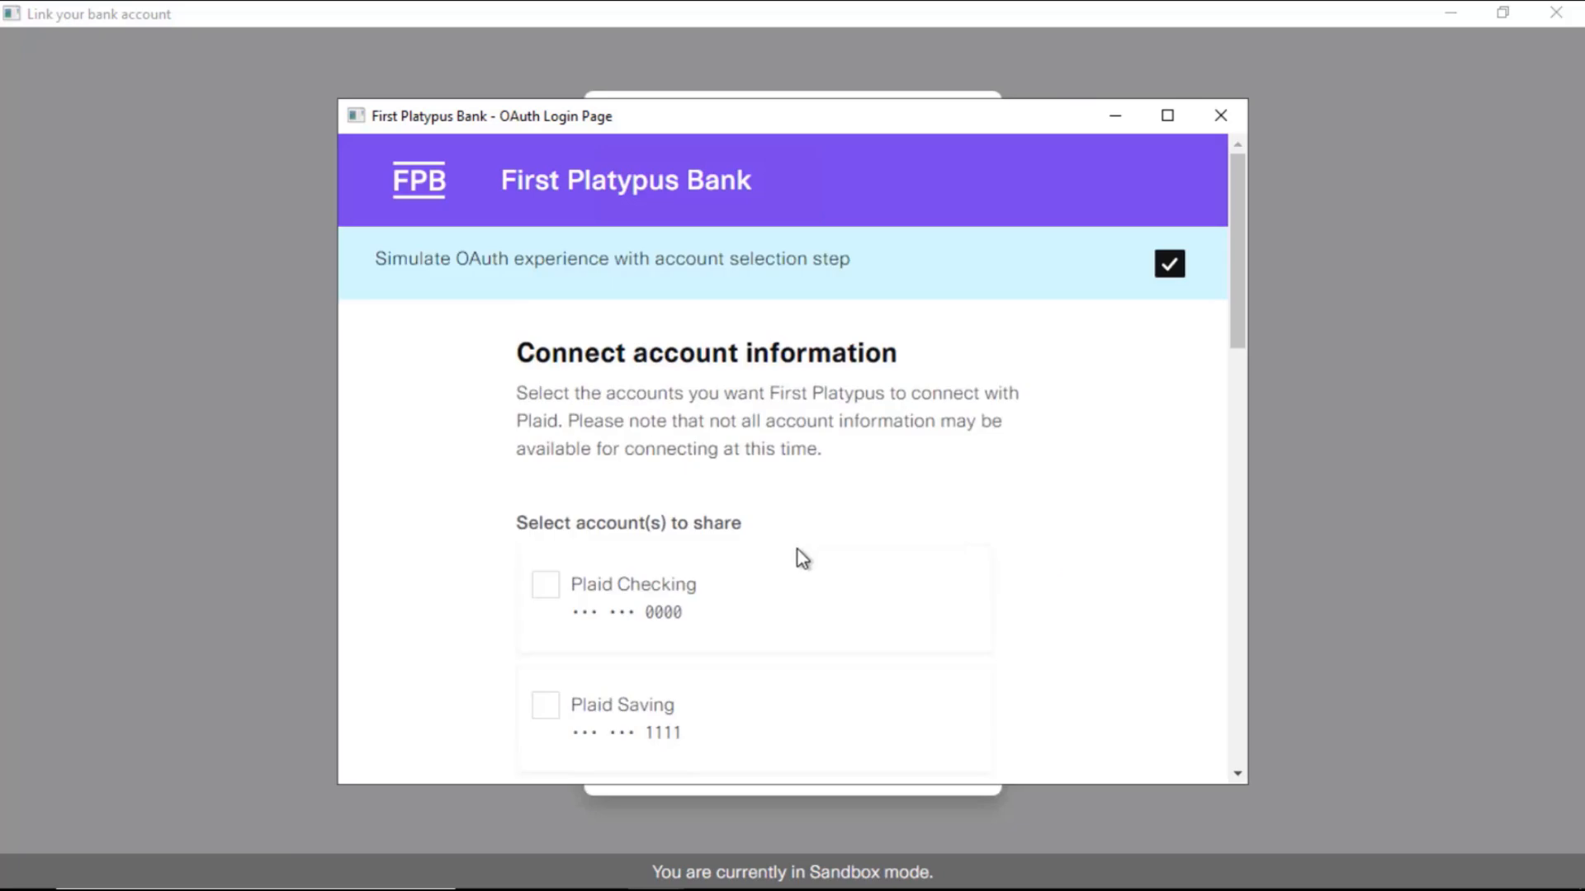
# Share the Plaid Checking account including account holder names and roles, and finish linking it to Sage.
pyautogui.click(552, 593)
pyautogui.scroll(-10, 1224, 442)
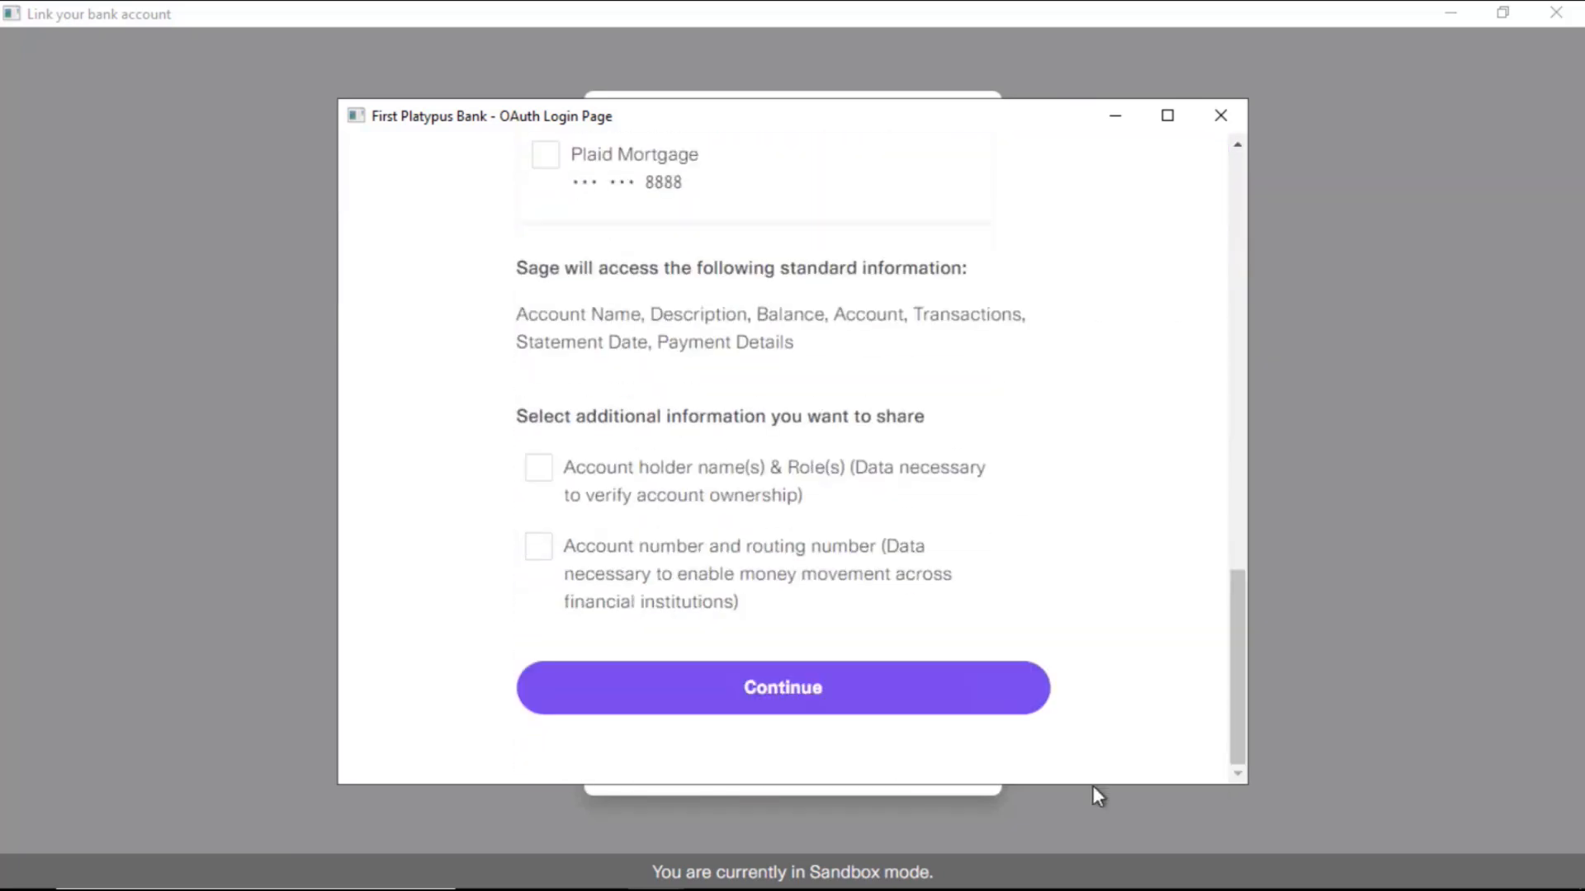
pyautogui.click(541, 475)
pyautogui.click(806, 698)
pyautogui.moveTo(1251, 477); pyautogui.dragTo(1251, 709)
pyautogui.click(568, 660)
pyautogui.click(811, 773)
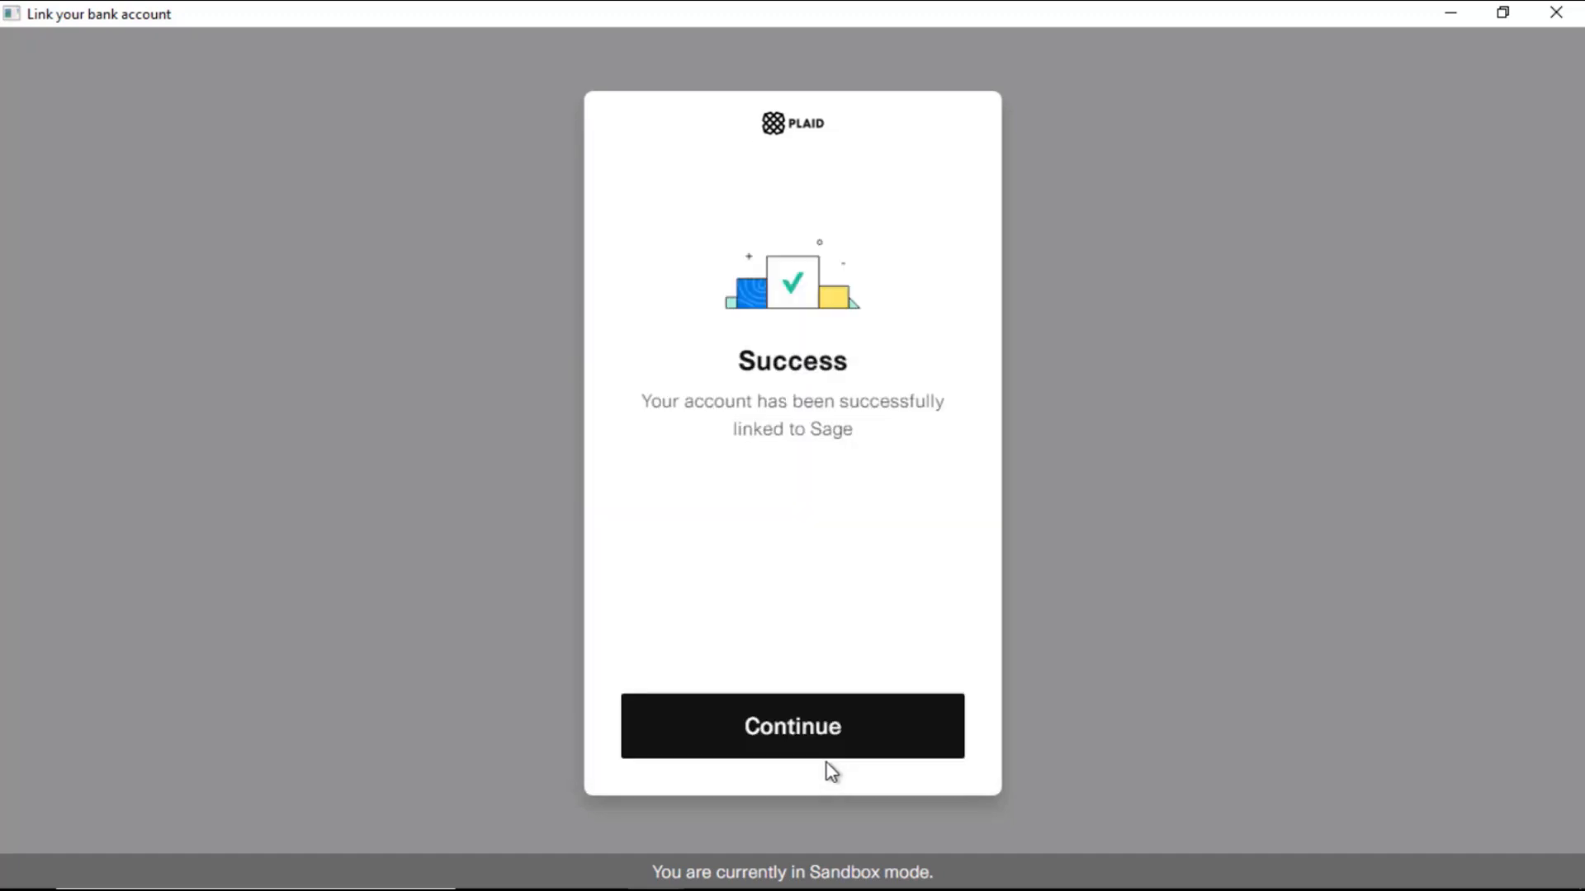
pyautogui.click(830, 744)
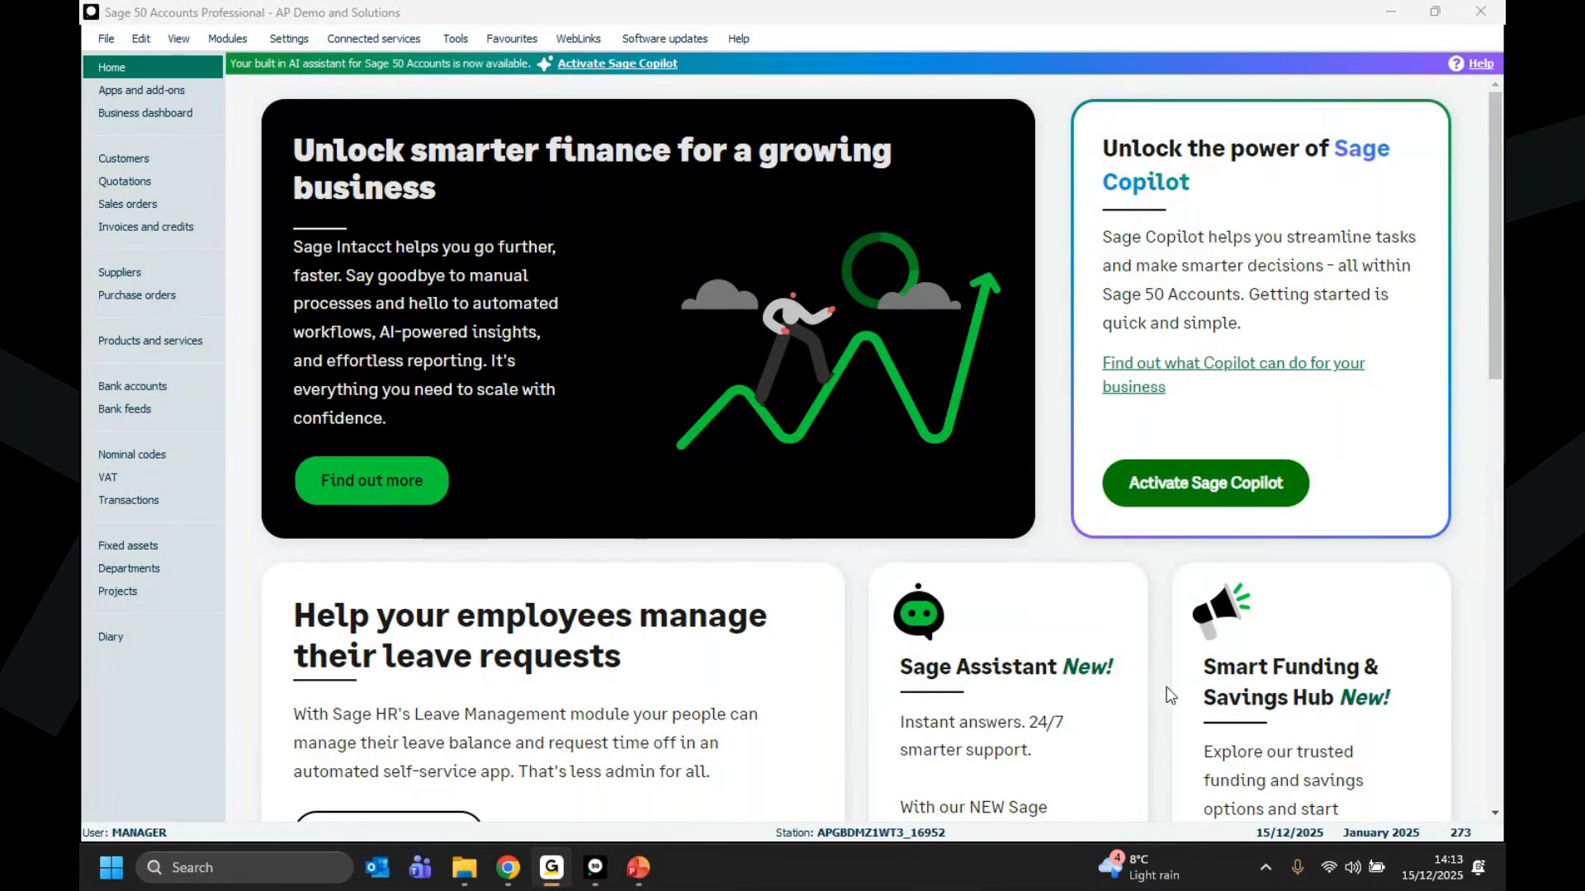
# Start a manual bank statement import in Bank feeds for the 1210 Bank Deposit Account and proceed to the file upload.
pyautogui.click(121, 407)
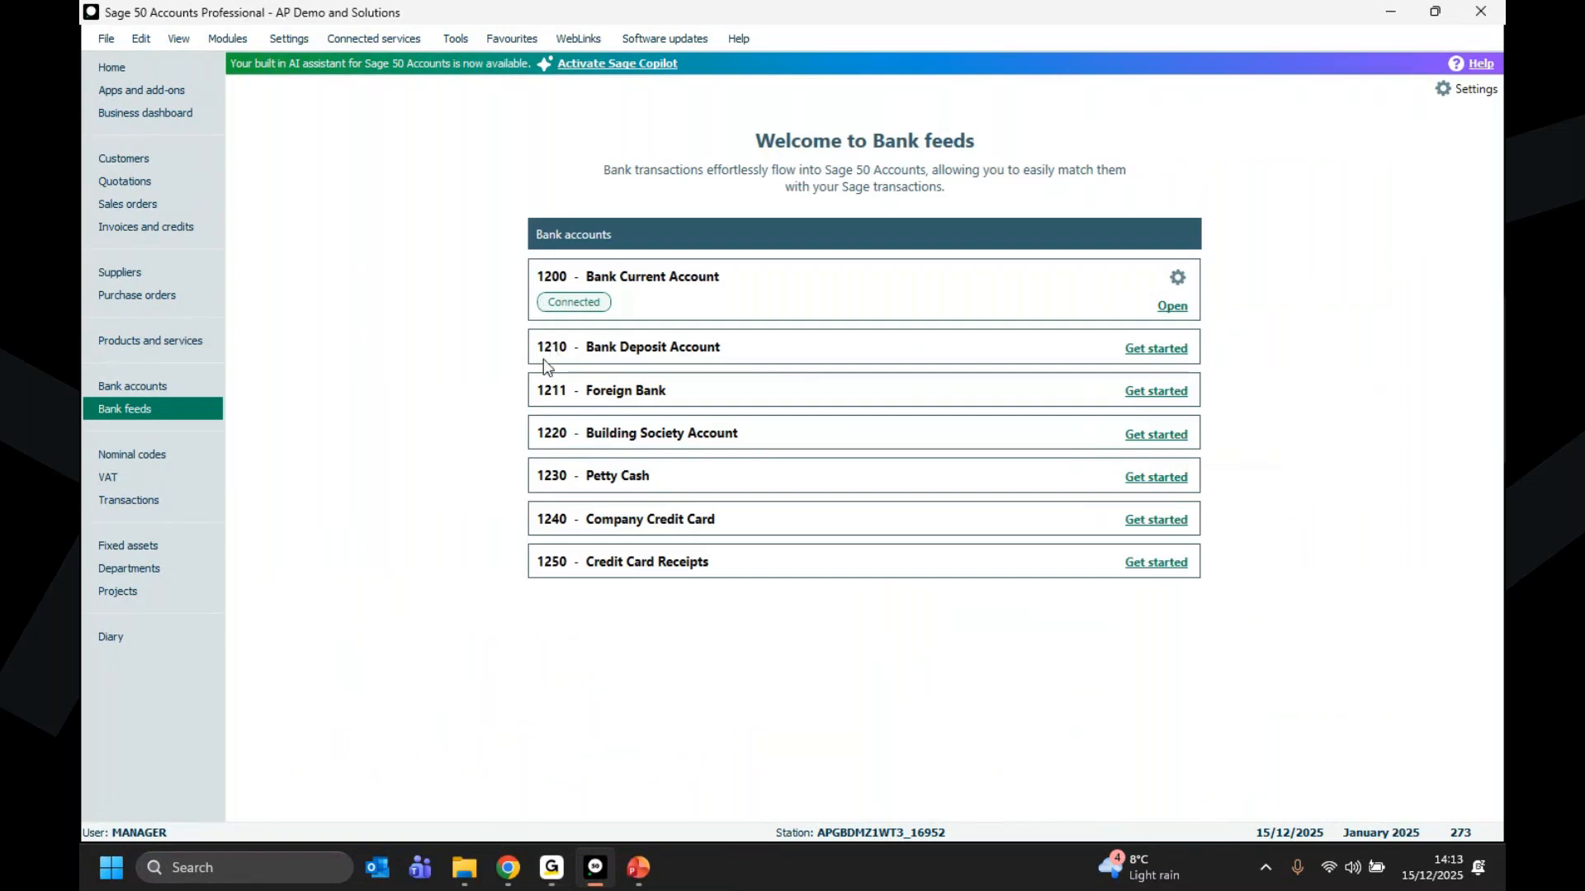
pyautogui.click(1156, 350)
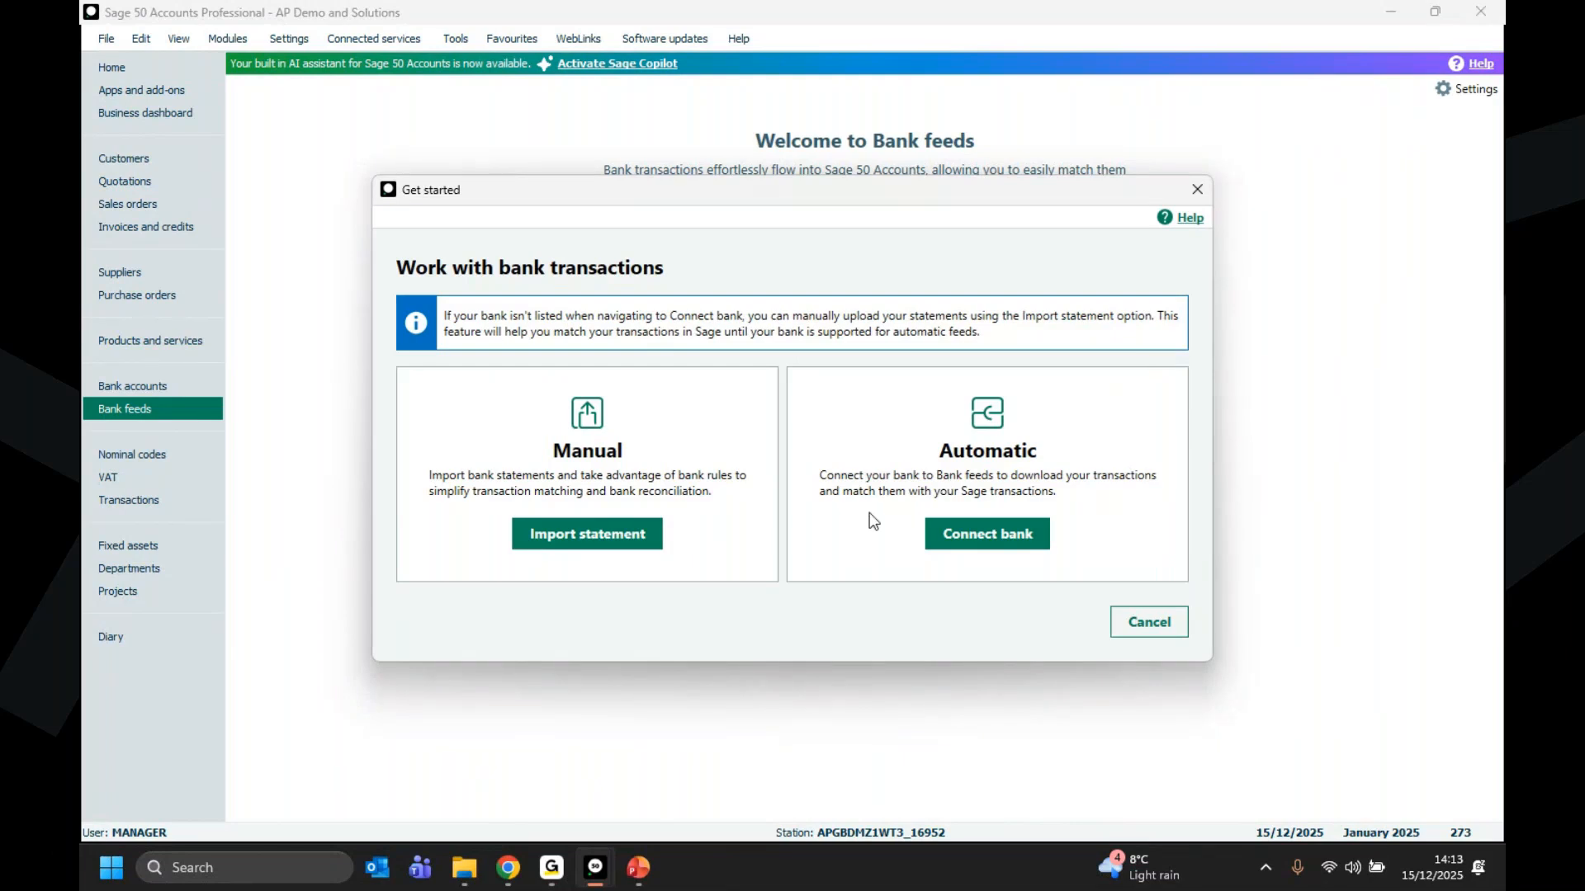
pyautogui.click(567, 538)
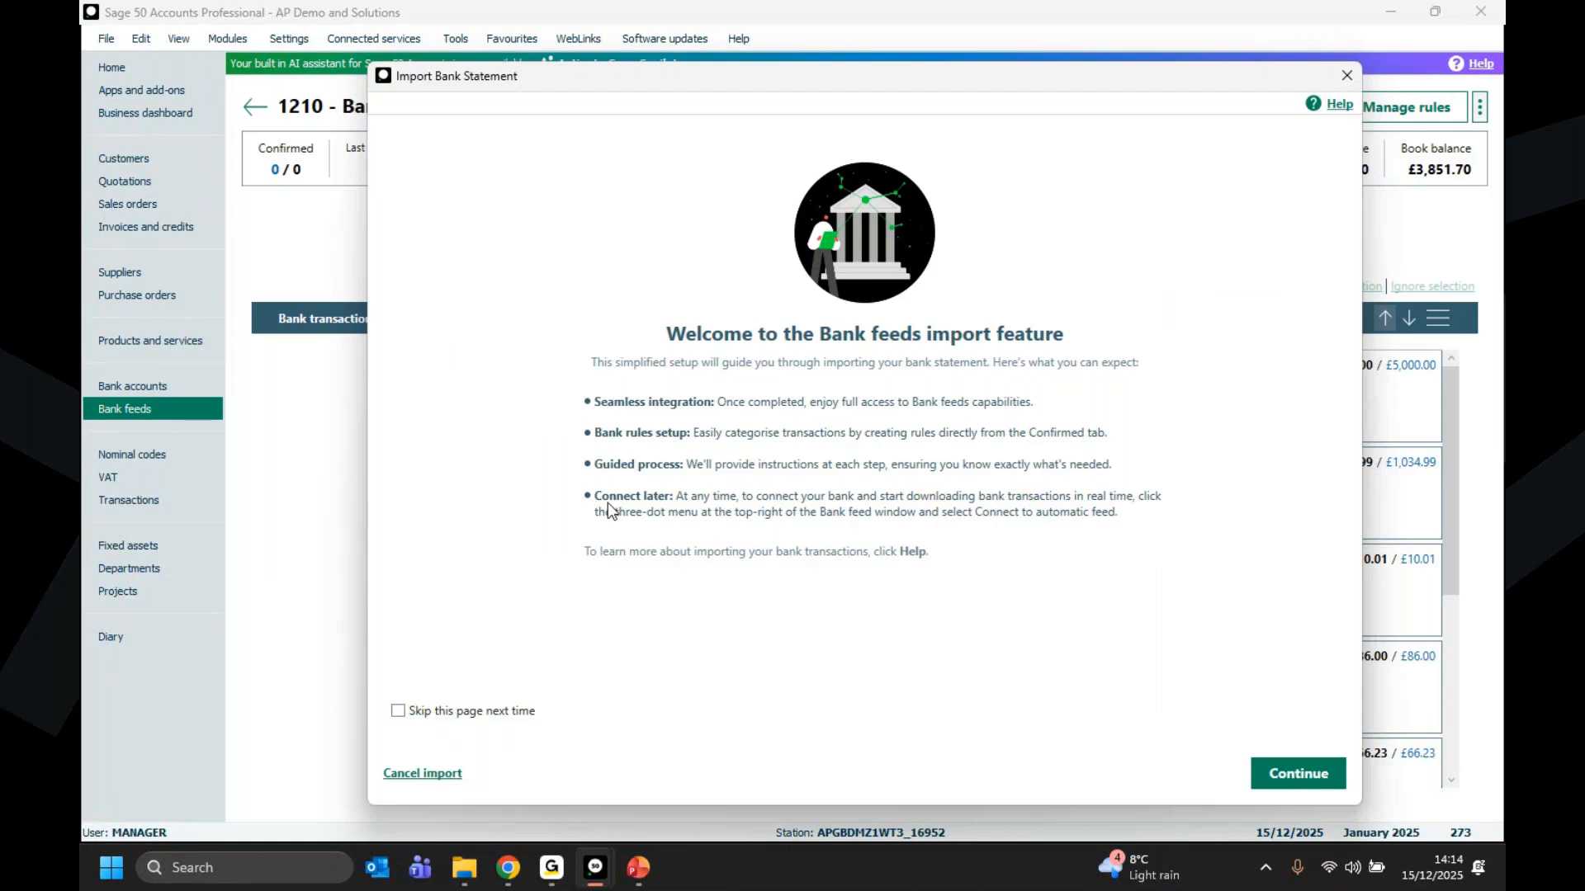
pyautogui.click(1282, 776)
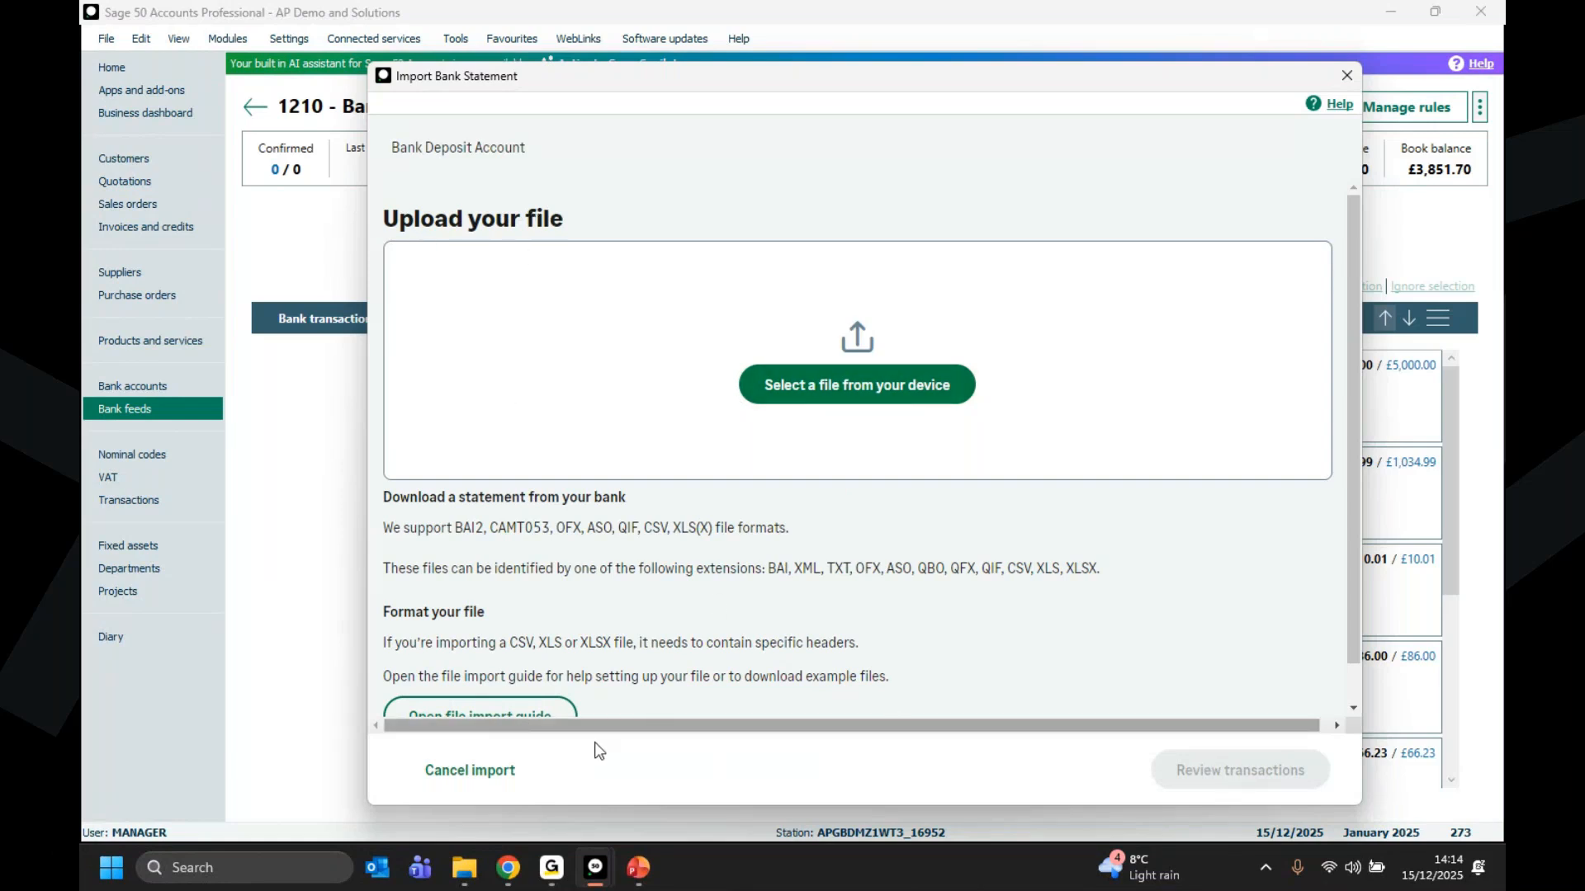
# Open Bank transactions import.csv in Excel, widen the Bank Reference column to review the file's layout, and close it without saving.
pyautogui.click(464, 869)
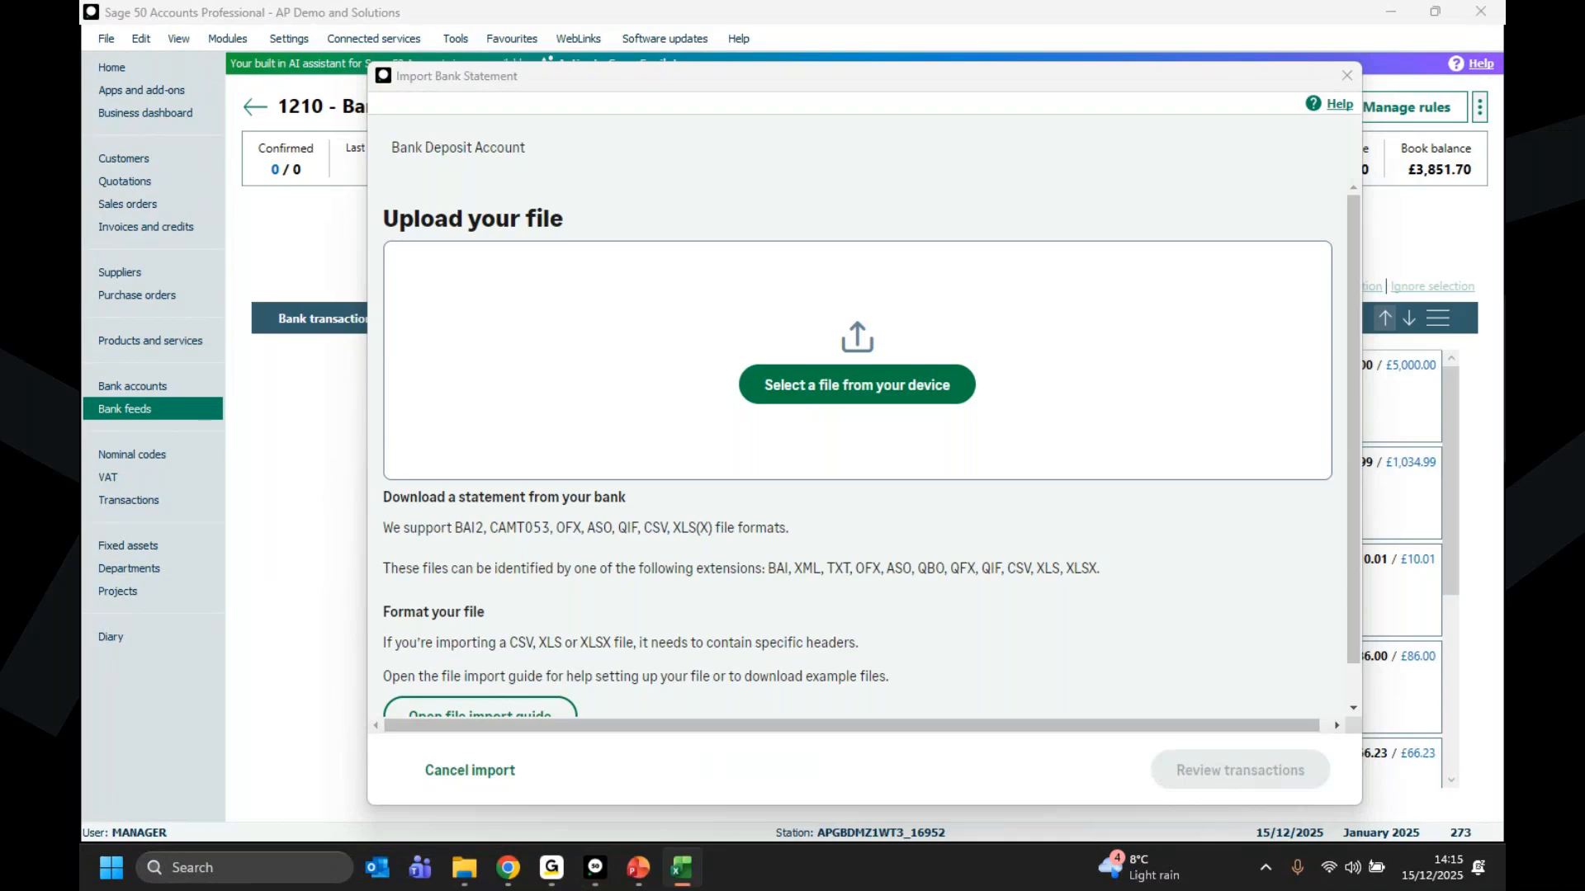
pyautogui.moveTo(1584, 241); pyautogui.dragTo(1012, 51)
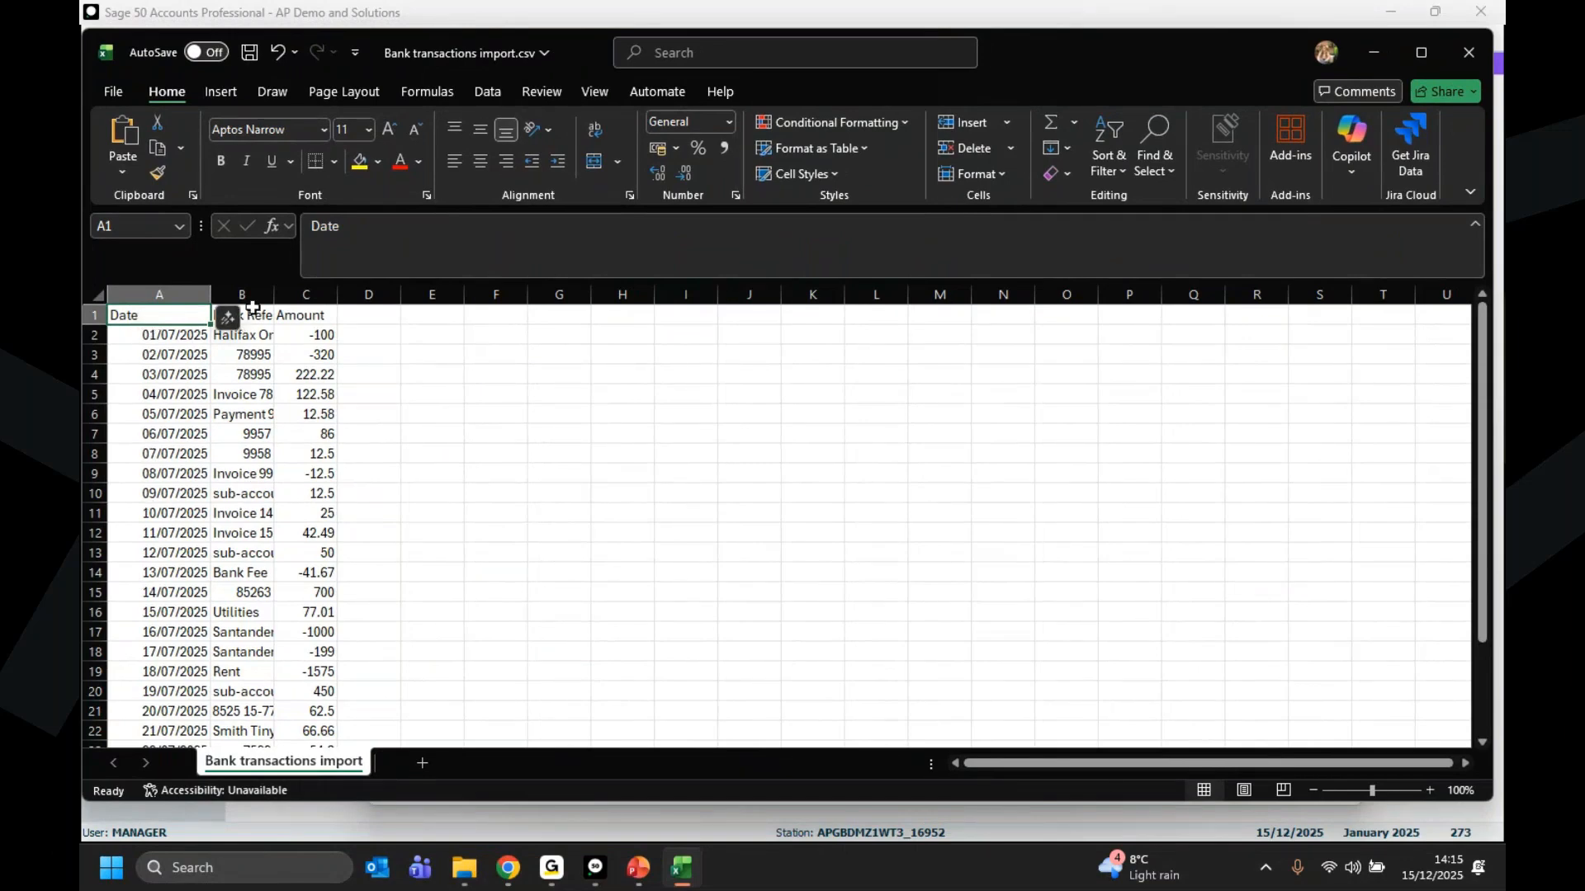
pyautogui.moveTo(274, 295); pyautogui.dragTo(371, 294)
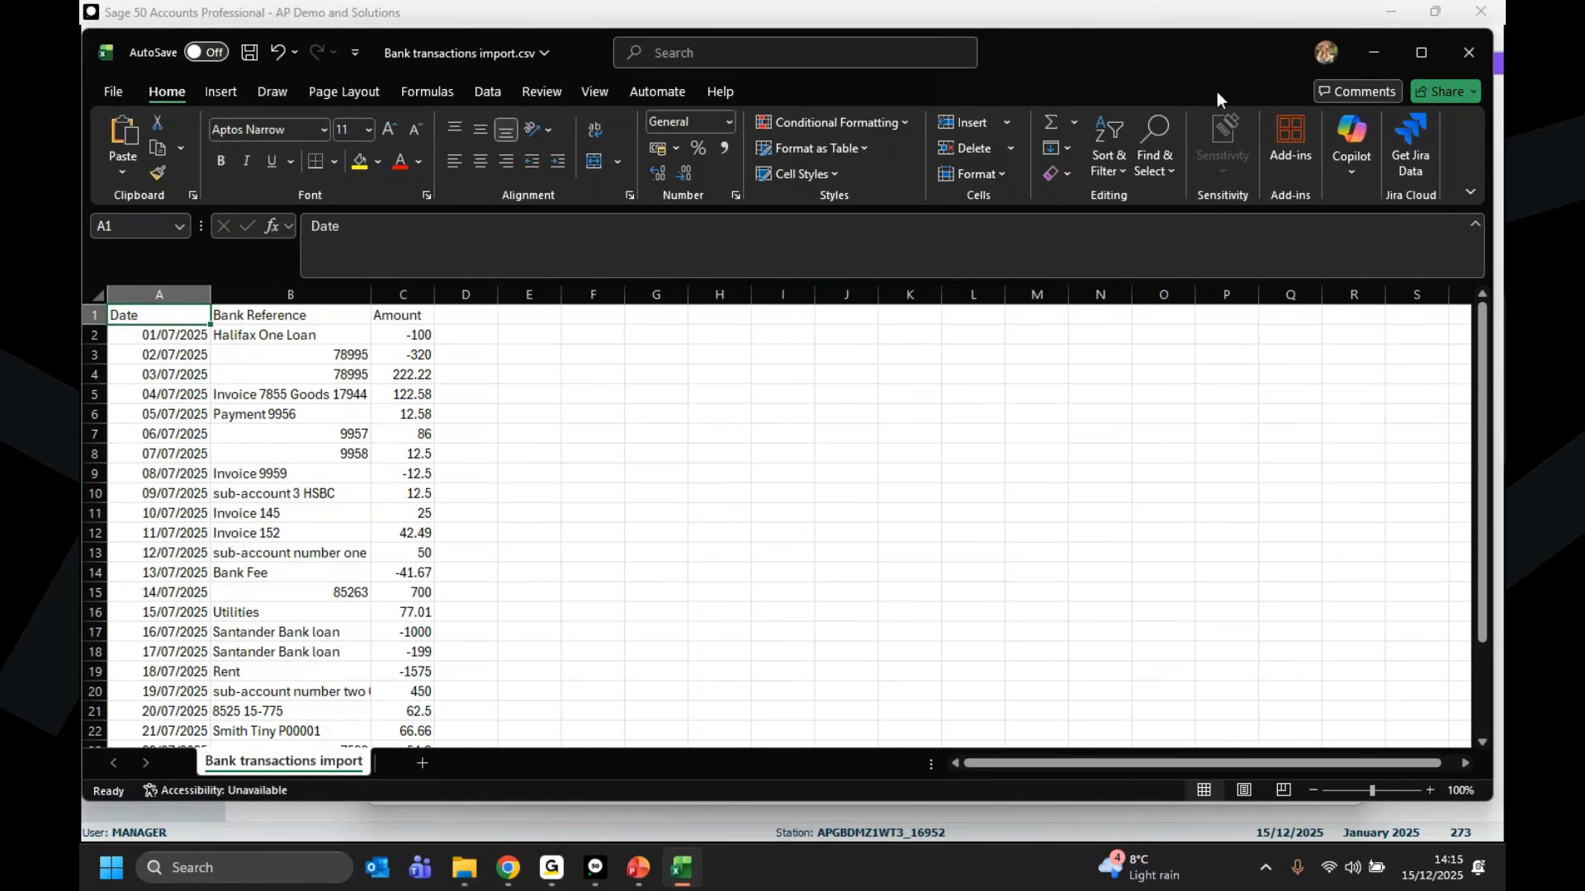
pyautogui.click(1466, 52)
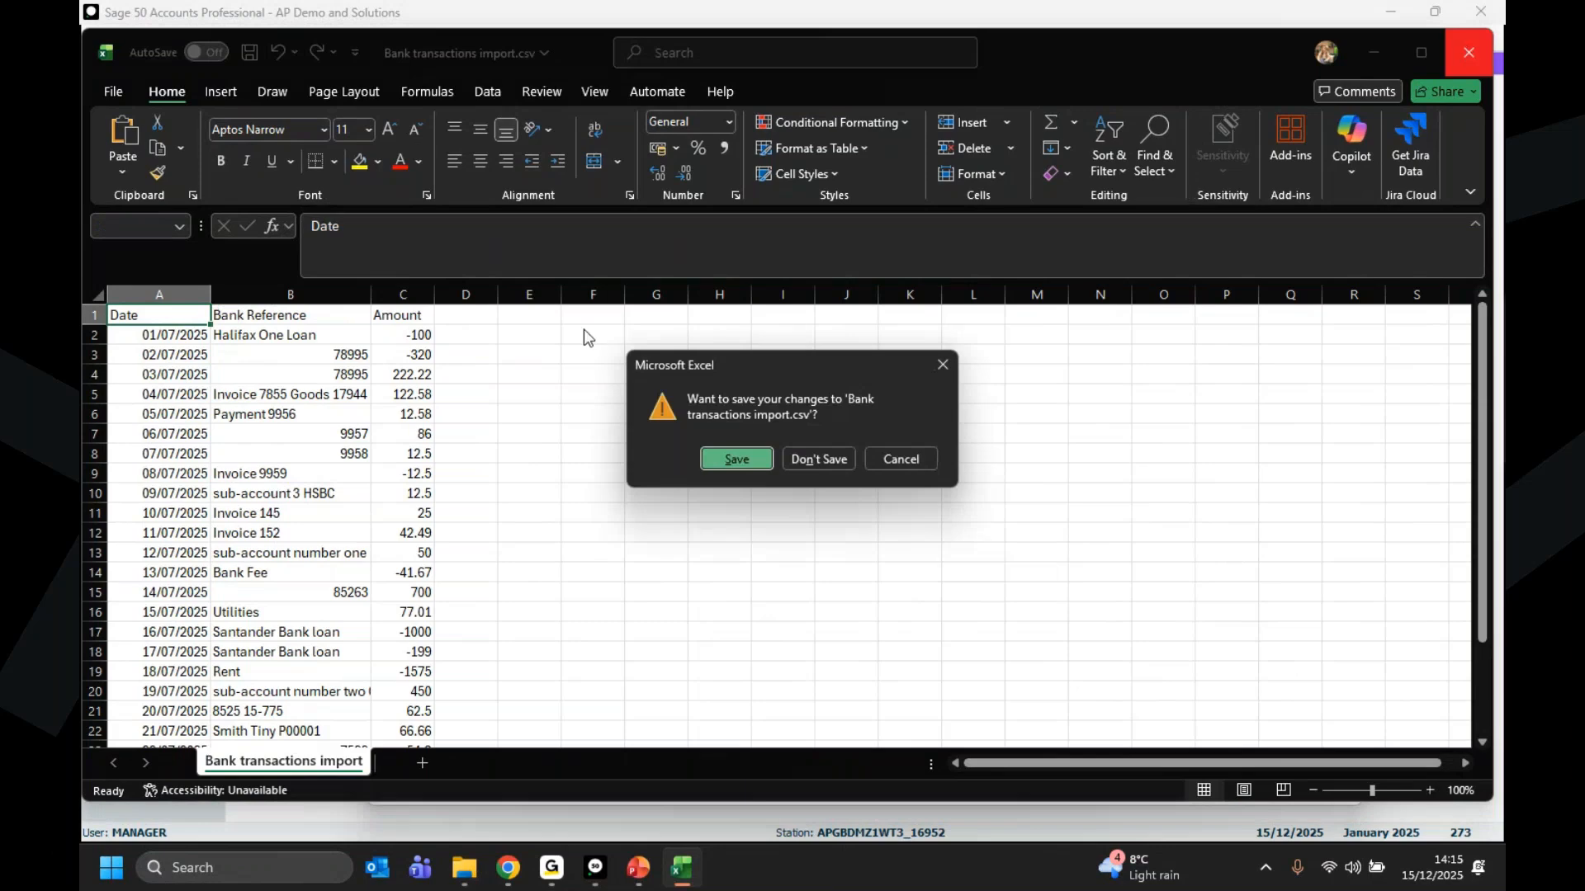
pyautogui.click(825, 464)
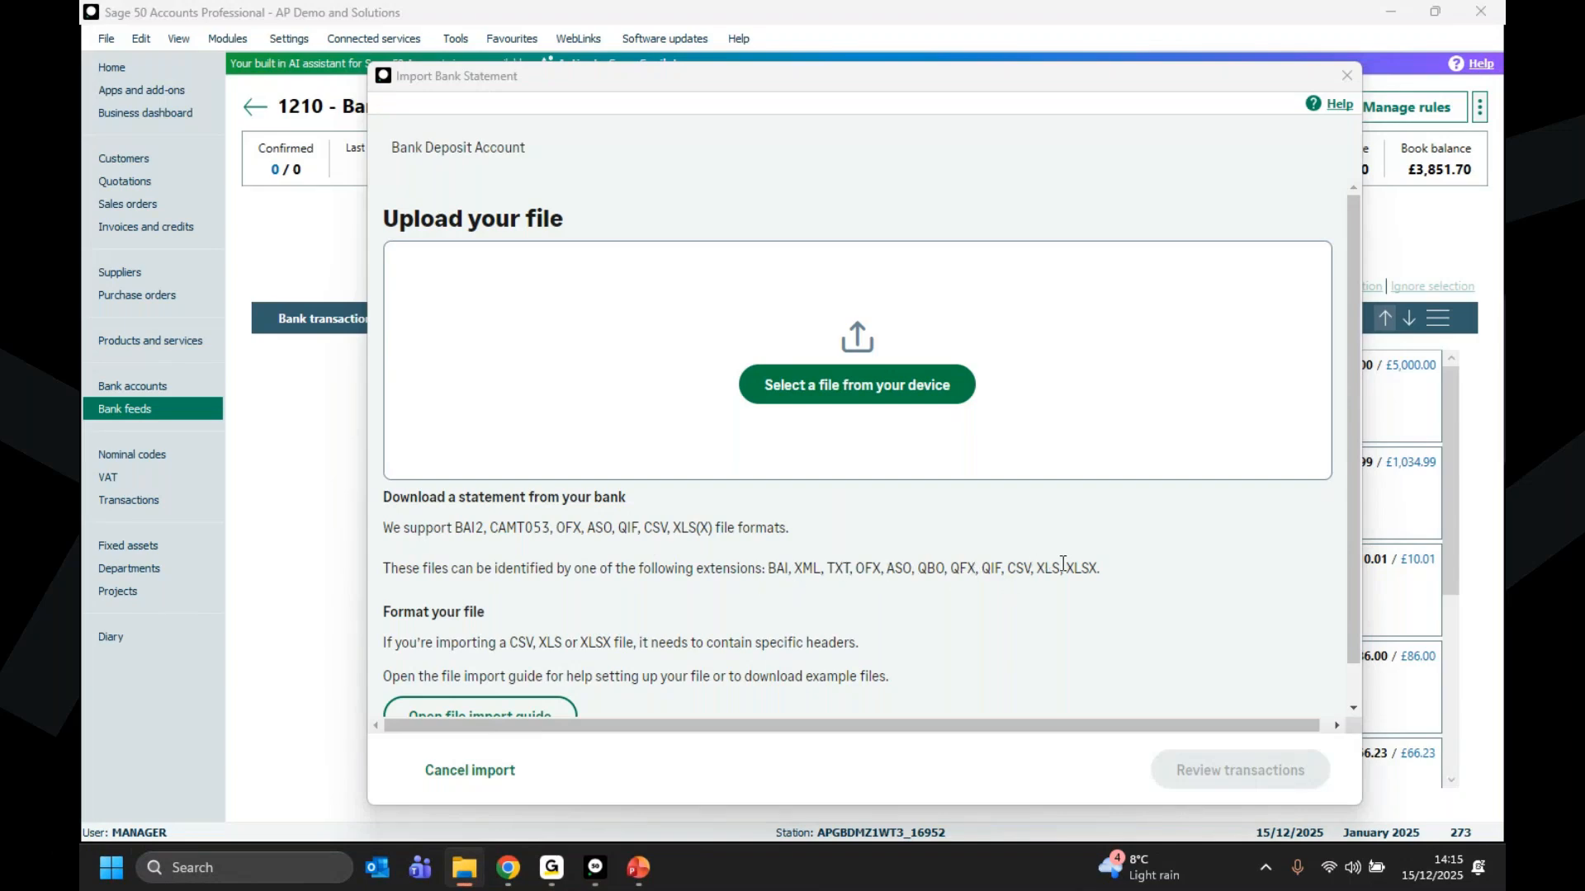
# Upload Bank transactions import.csv from the Bank feed import folder inside Demonstration on the Desktop.
pyautogui.moveTo(1358, 361); pyautogui.dragTo(1360, 414)
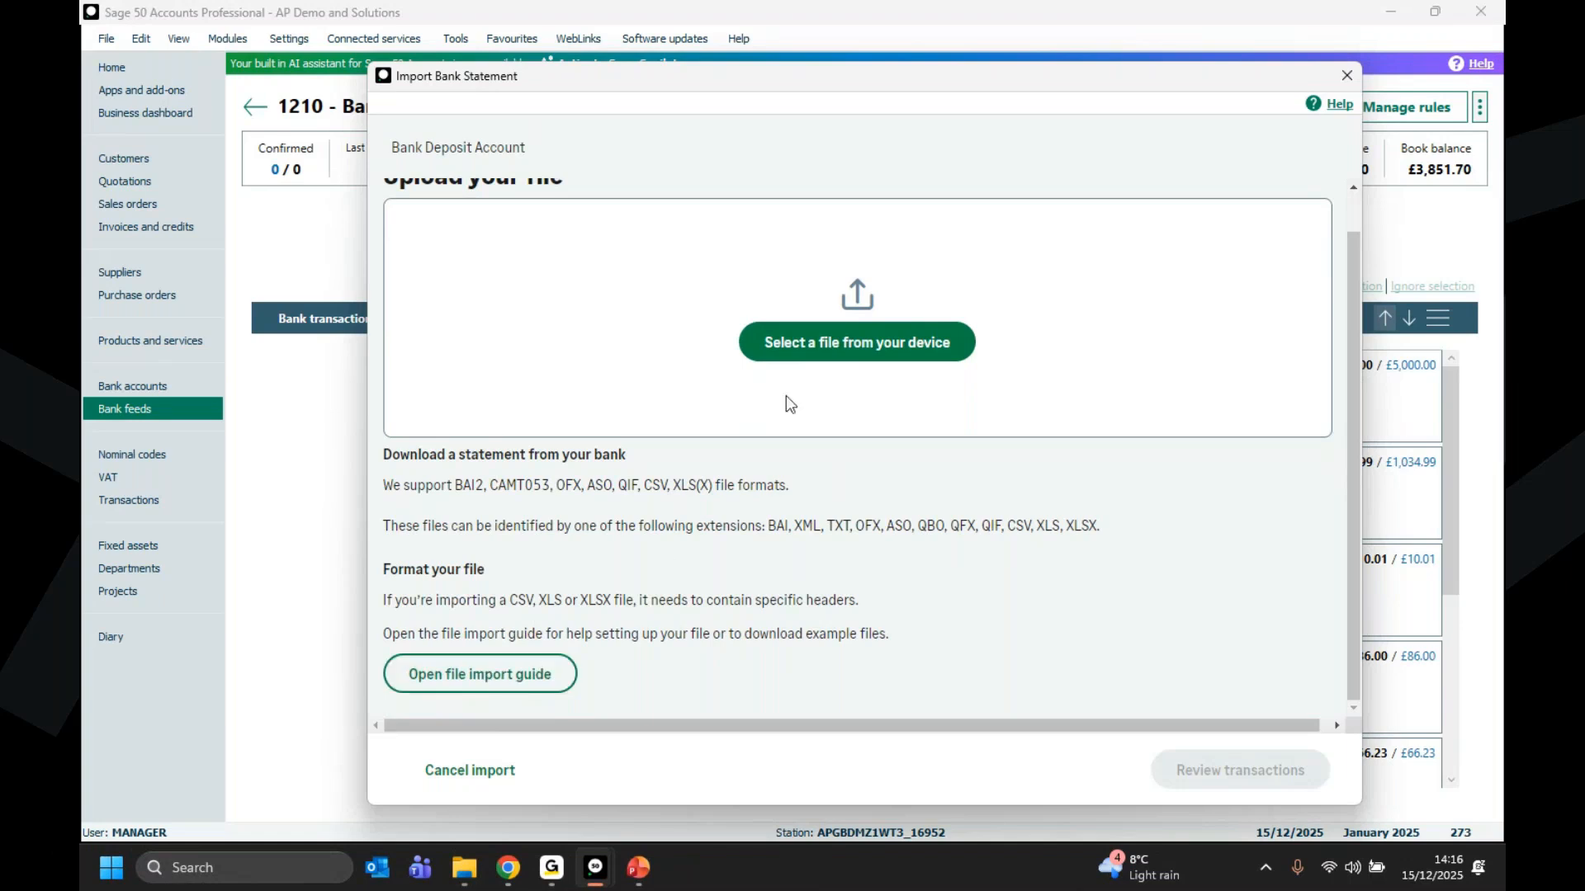
pyautogui.click(795, 352)
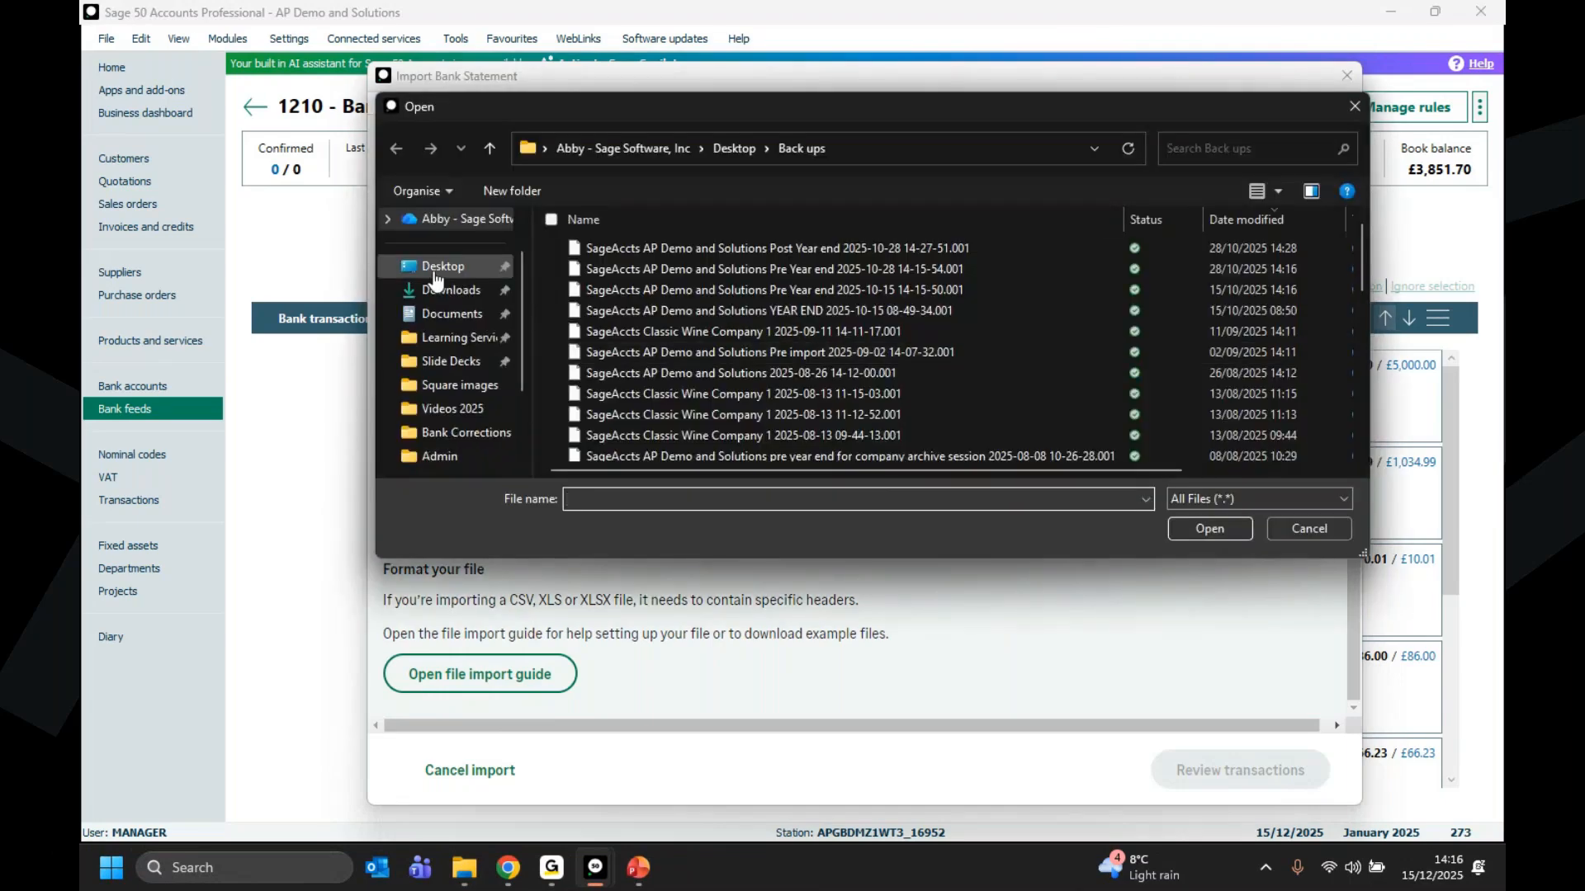
pyautogui.click(434, 268)
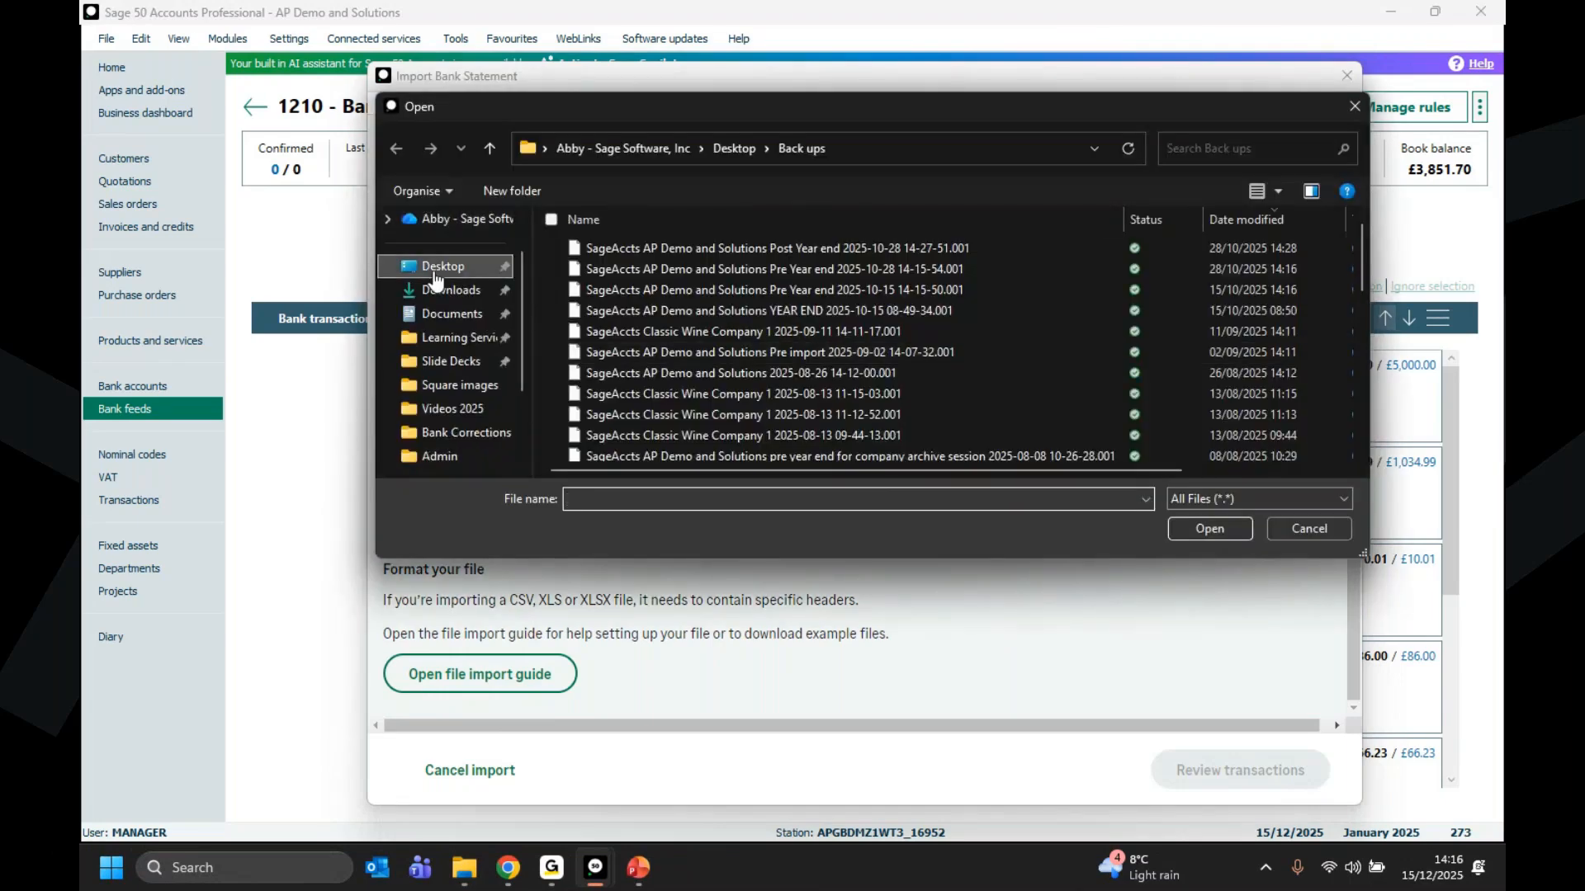
pyautogui.doubleClick(611, 289)
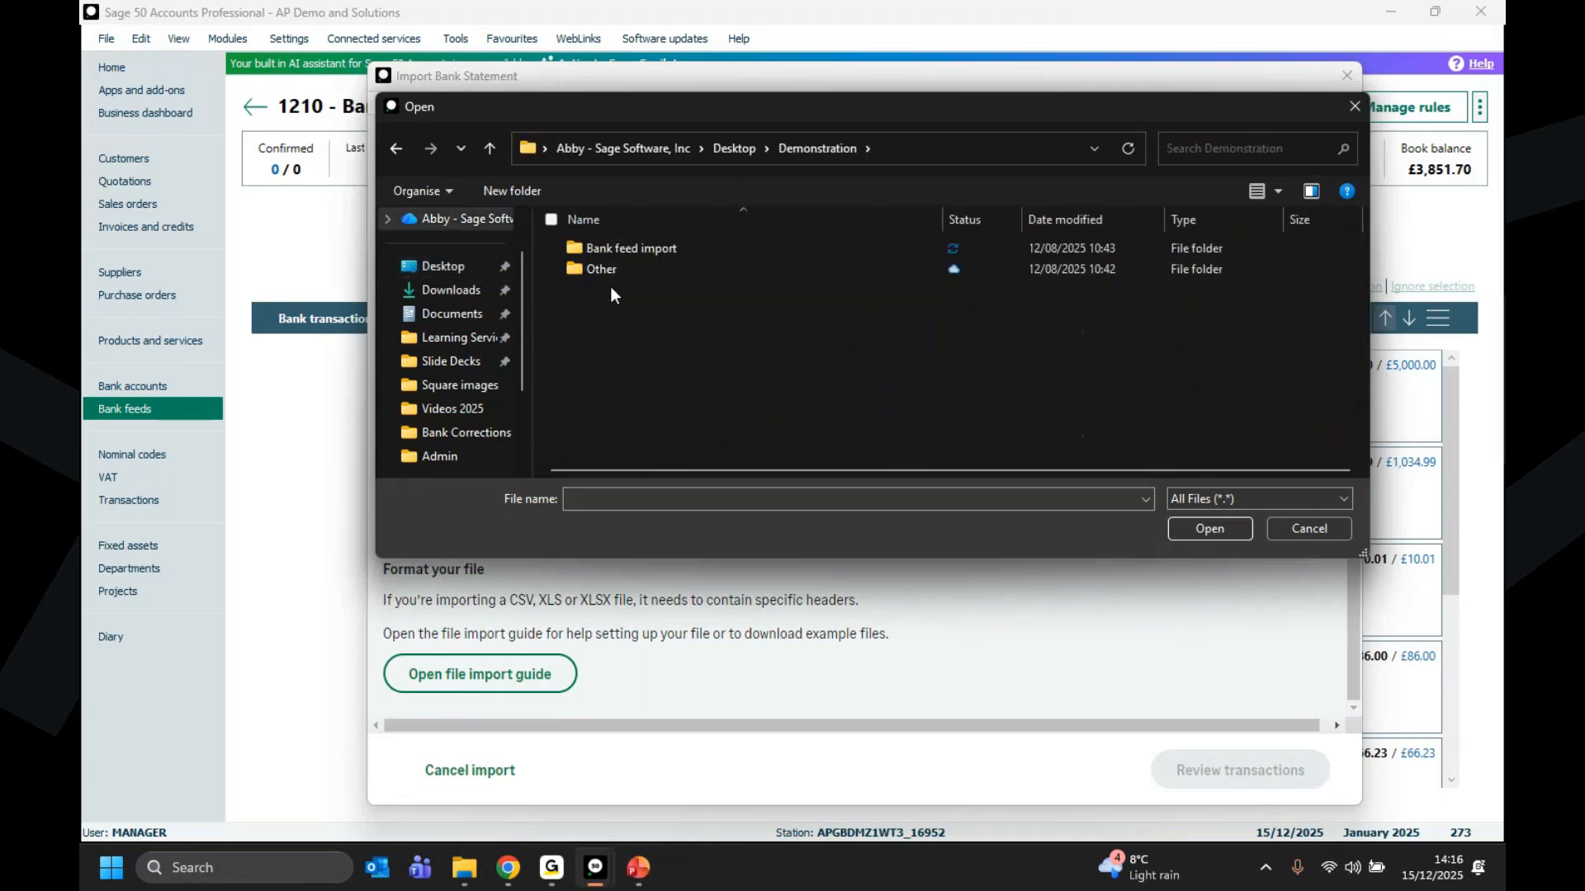
pyautogui.doubleClick(619, 252)
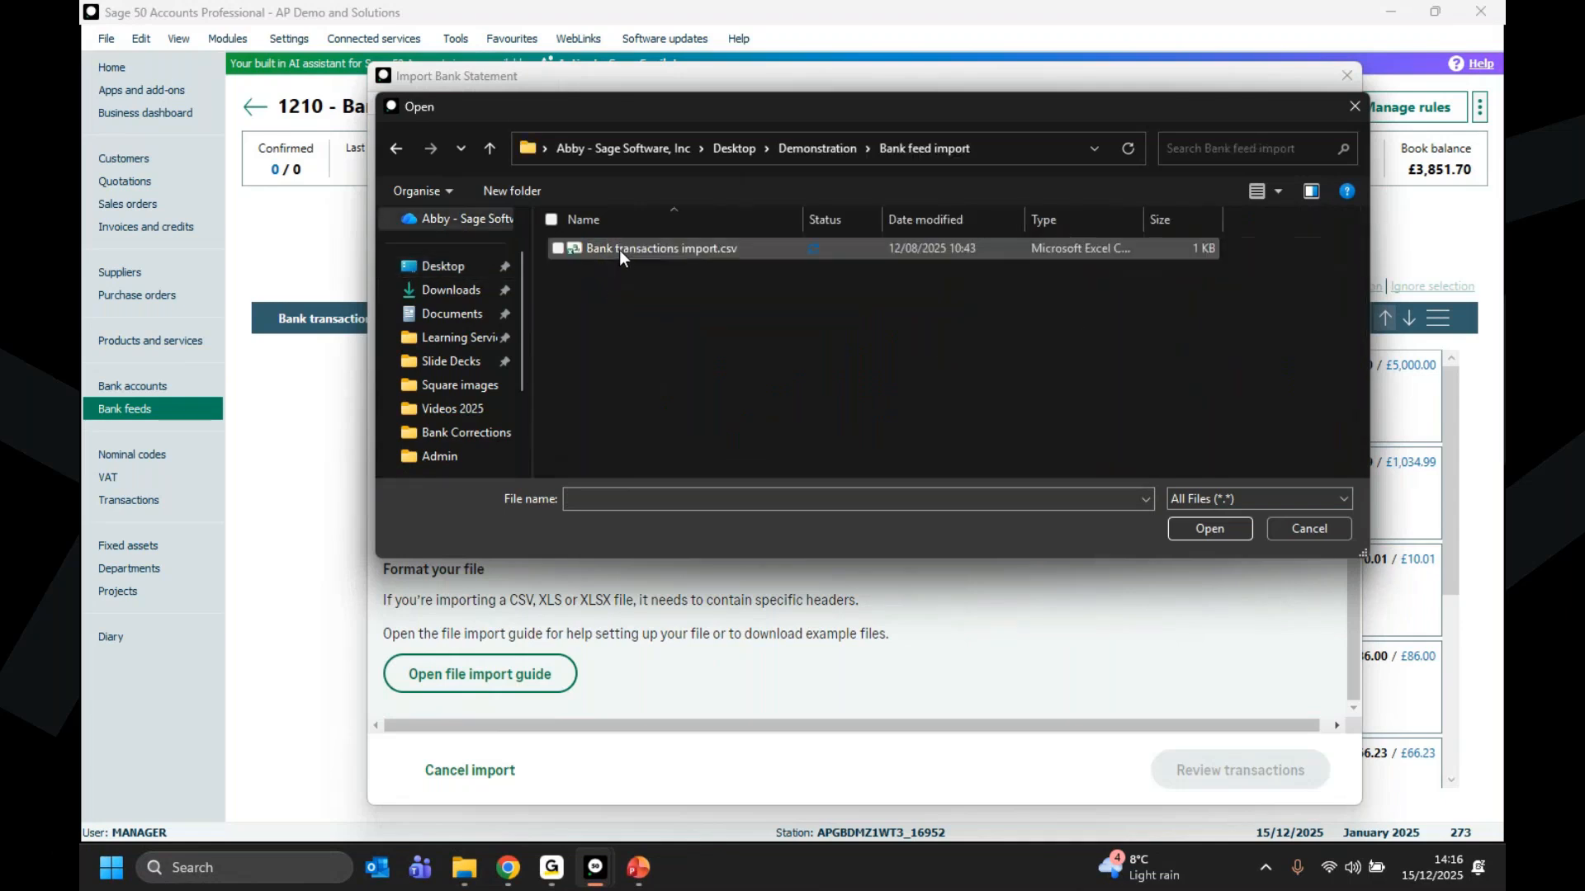
pyautogui.doubleClick(668, 249)
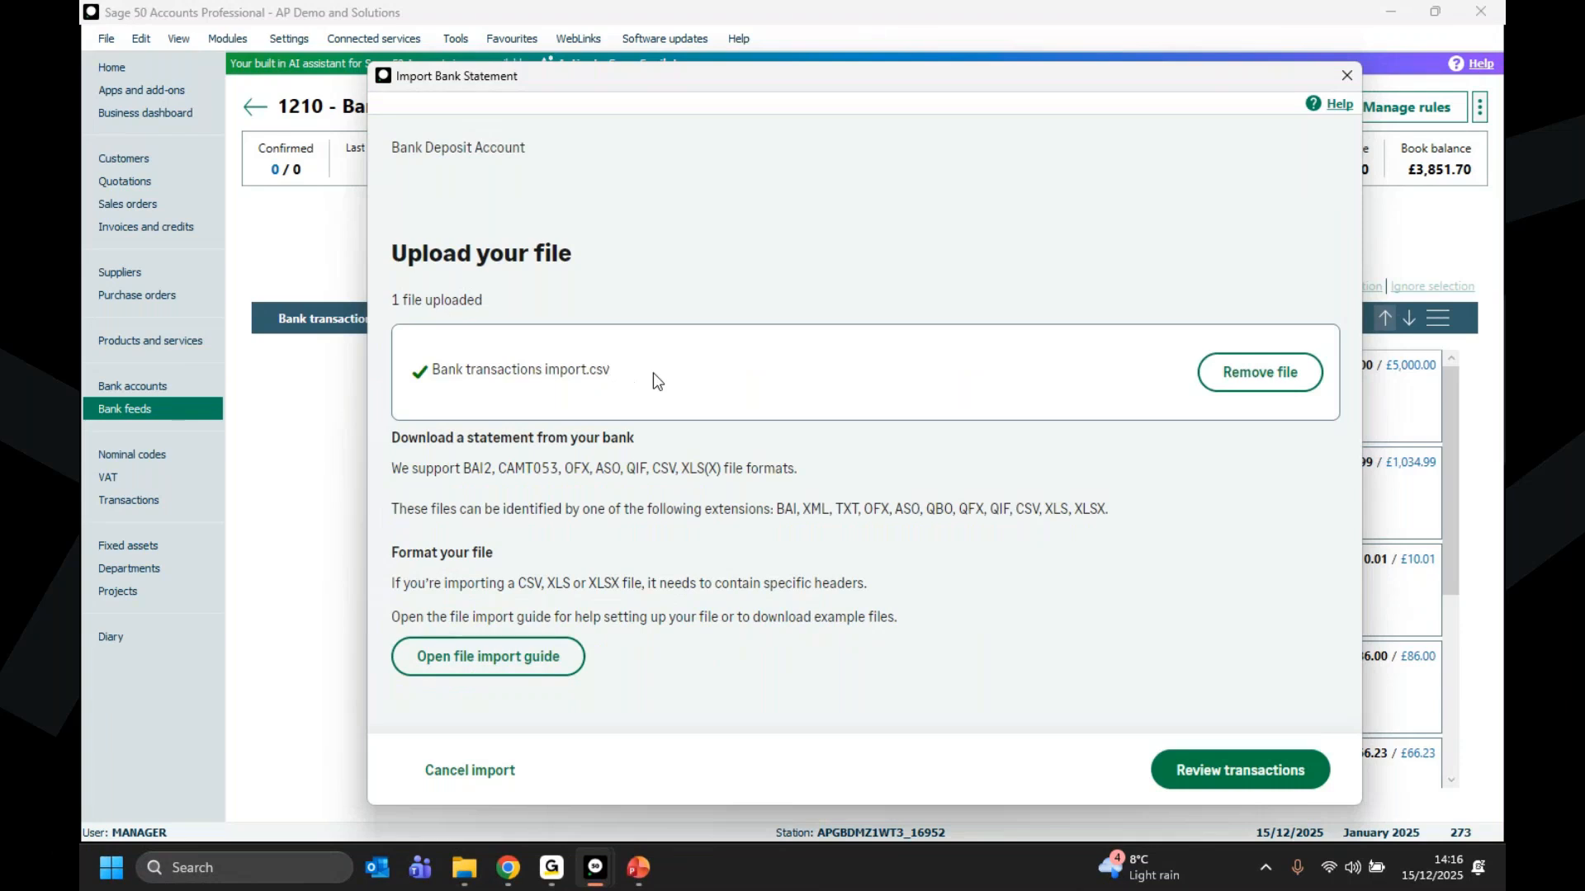
# Proceed to the transaction review, setting the file's date order to Day month year.
pyautogui.click(1245, 782)
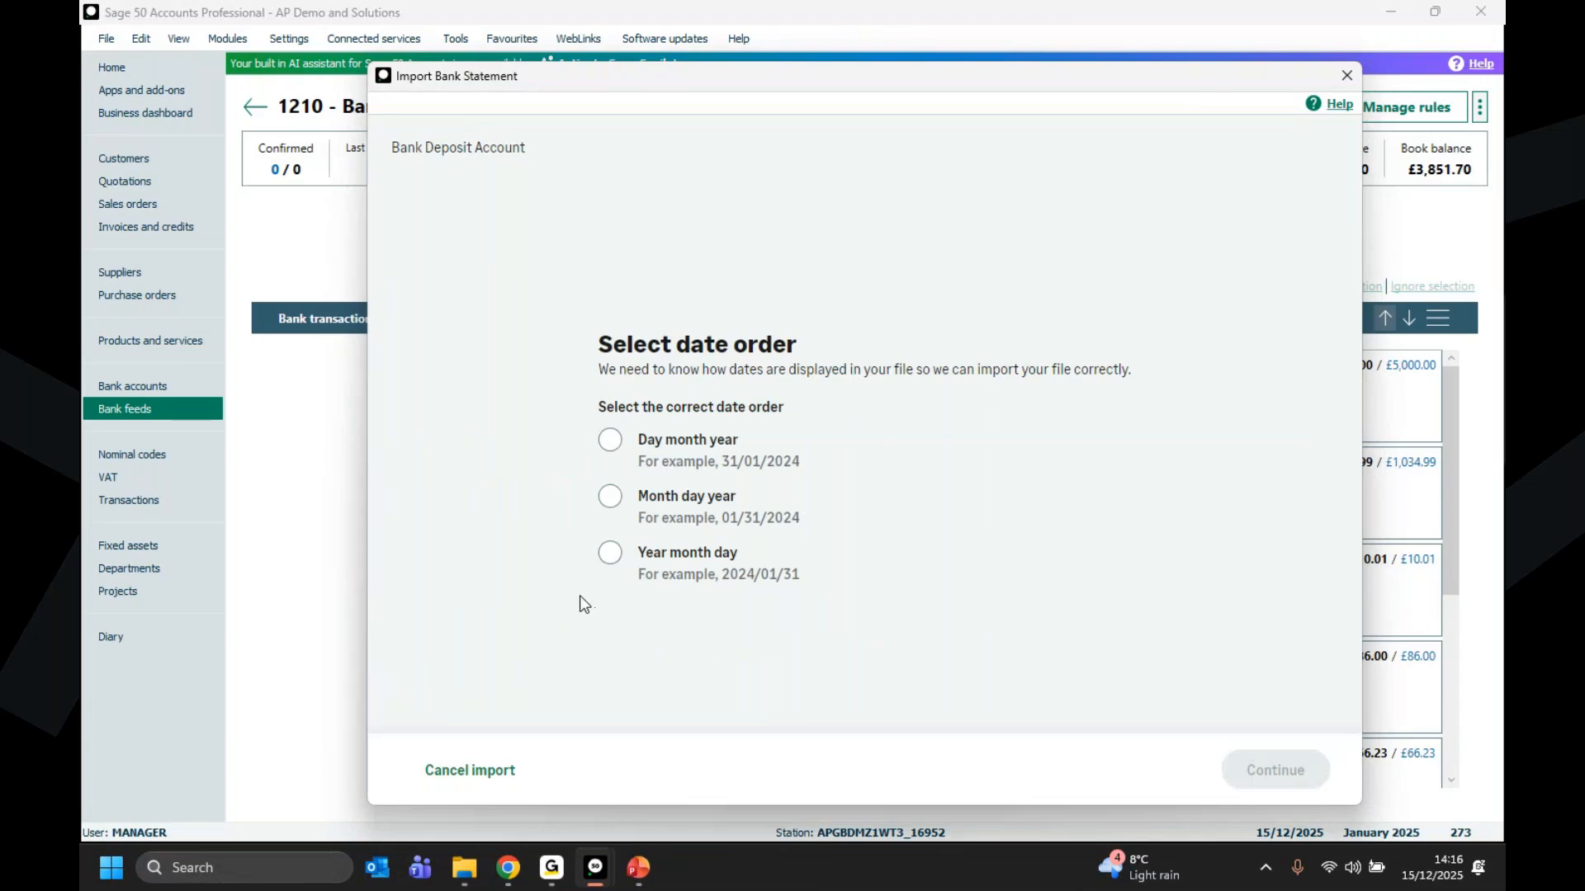
pyautogui.click(610, 440)
pyautogui.click(610, 443)
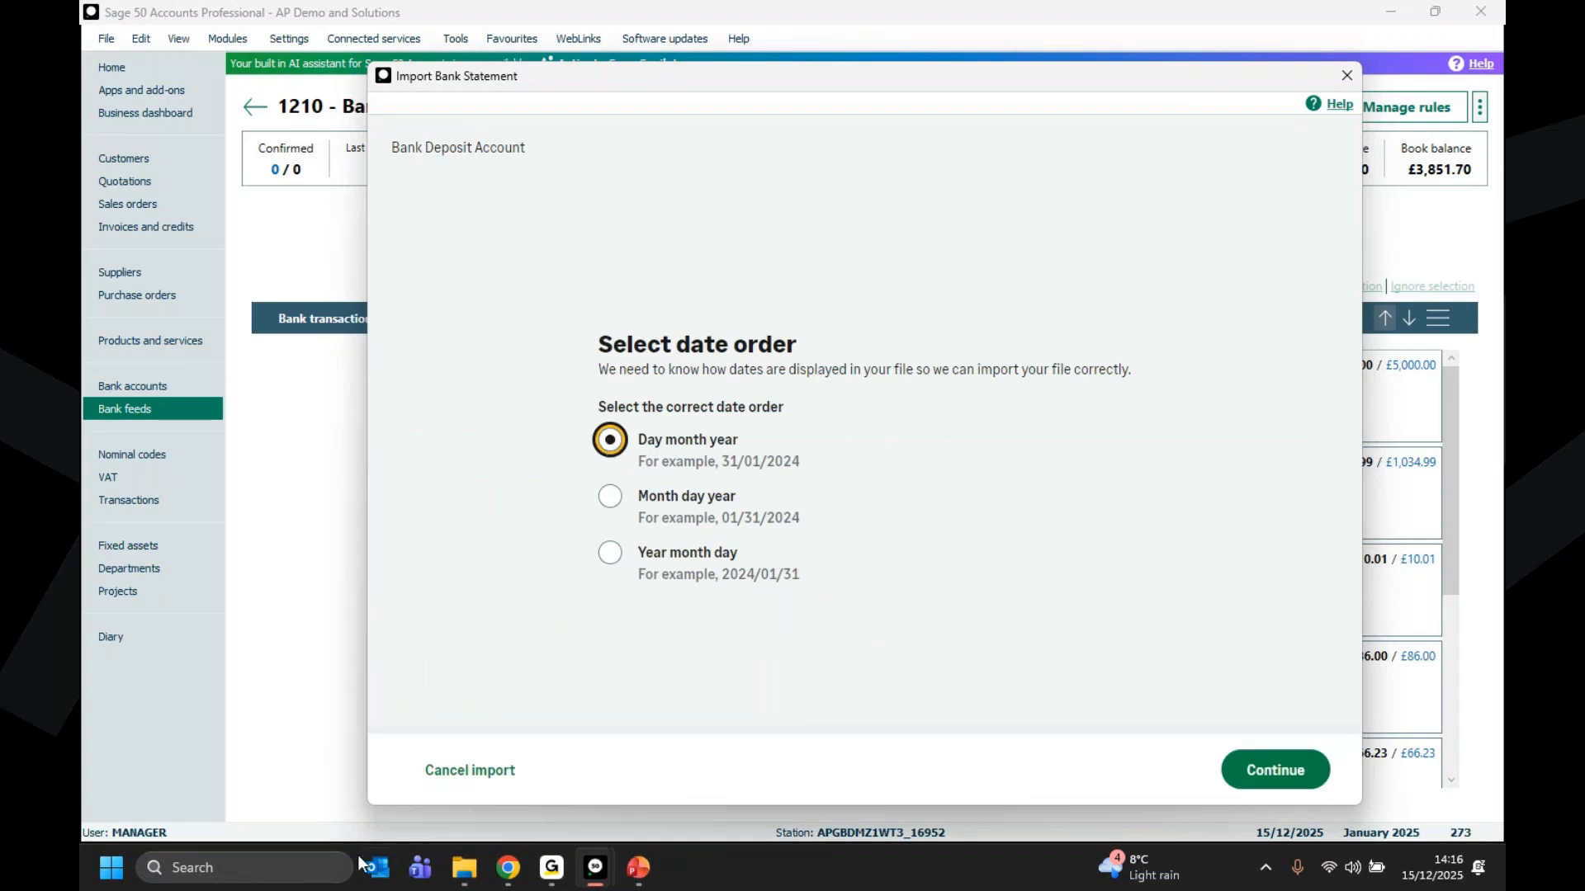
pyautogui.click(1282, 772)
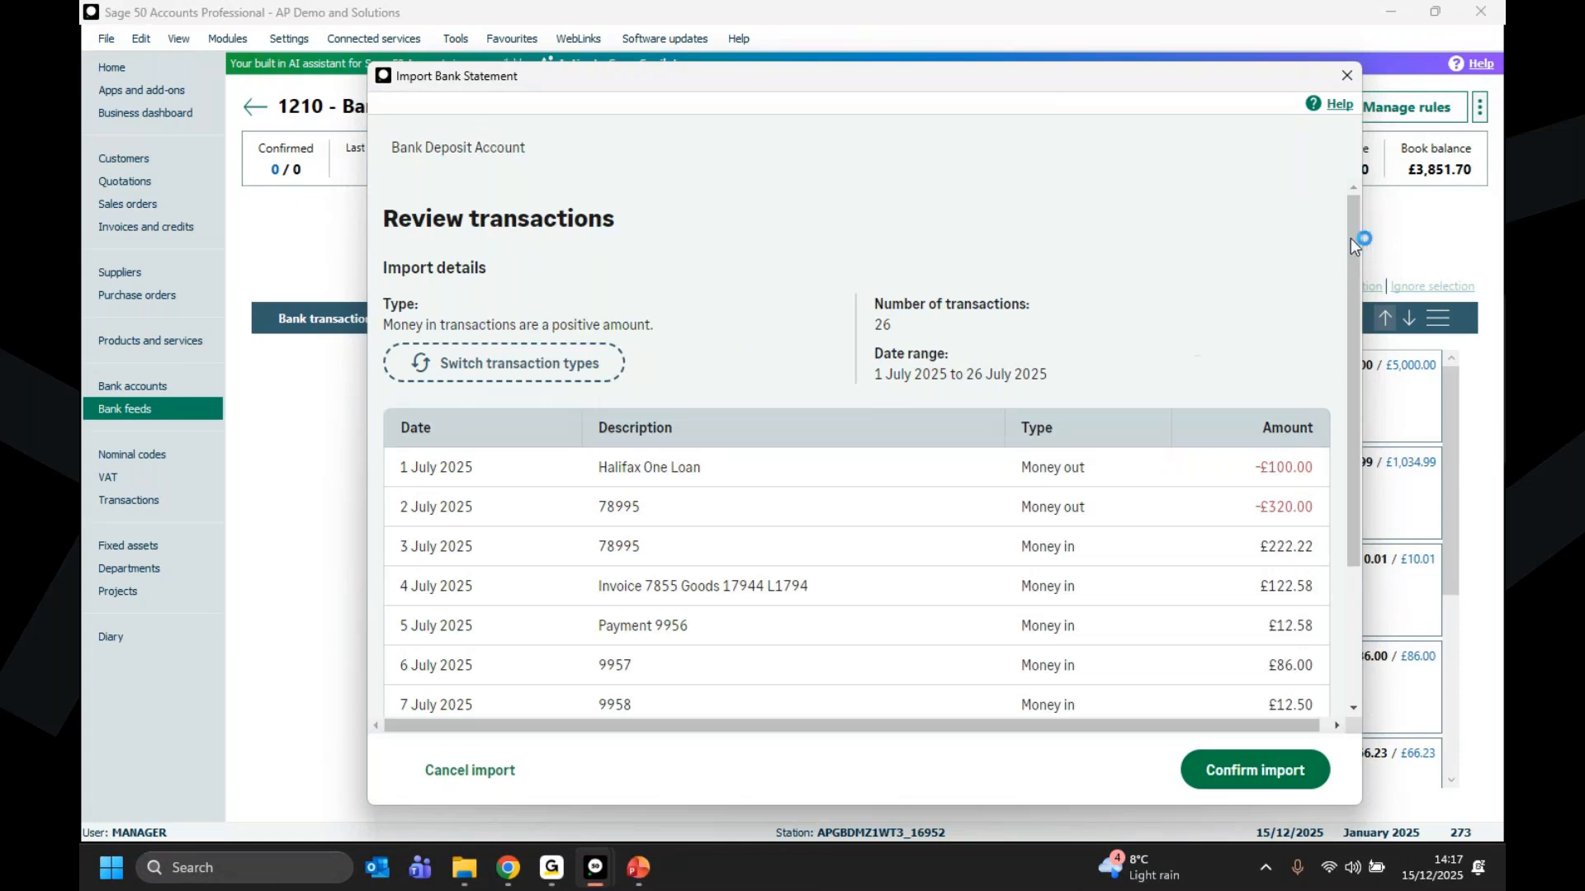
# Look through the listed transactions and their page size options, confirm the import, and close the completion messages.
pyautogui.moveTo(1355, 242); pyautogui.dragTo(1345, 350)
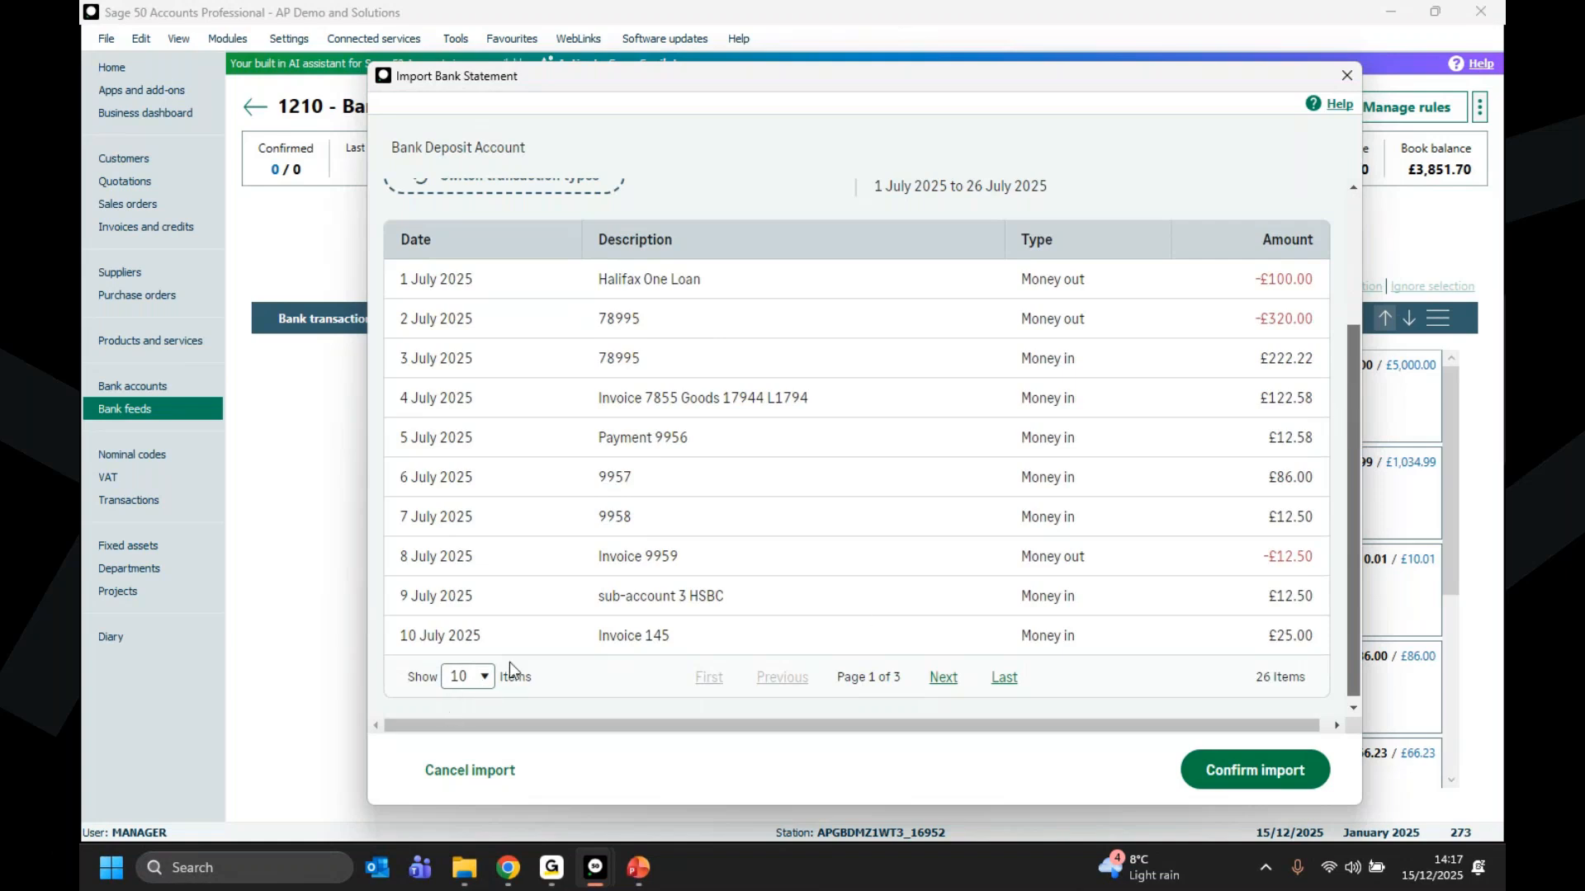
pyautogui.click(484, 678)
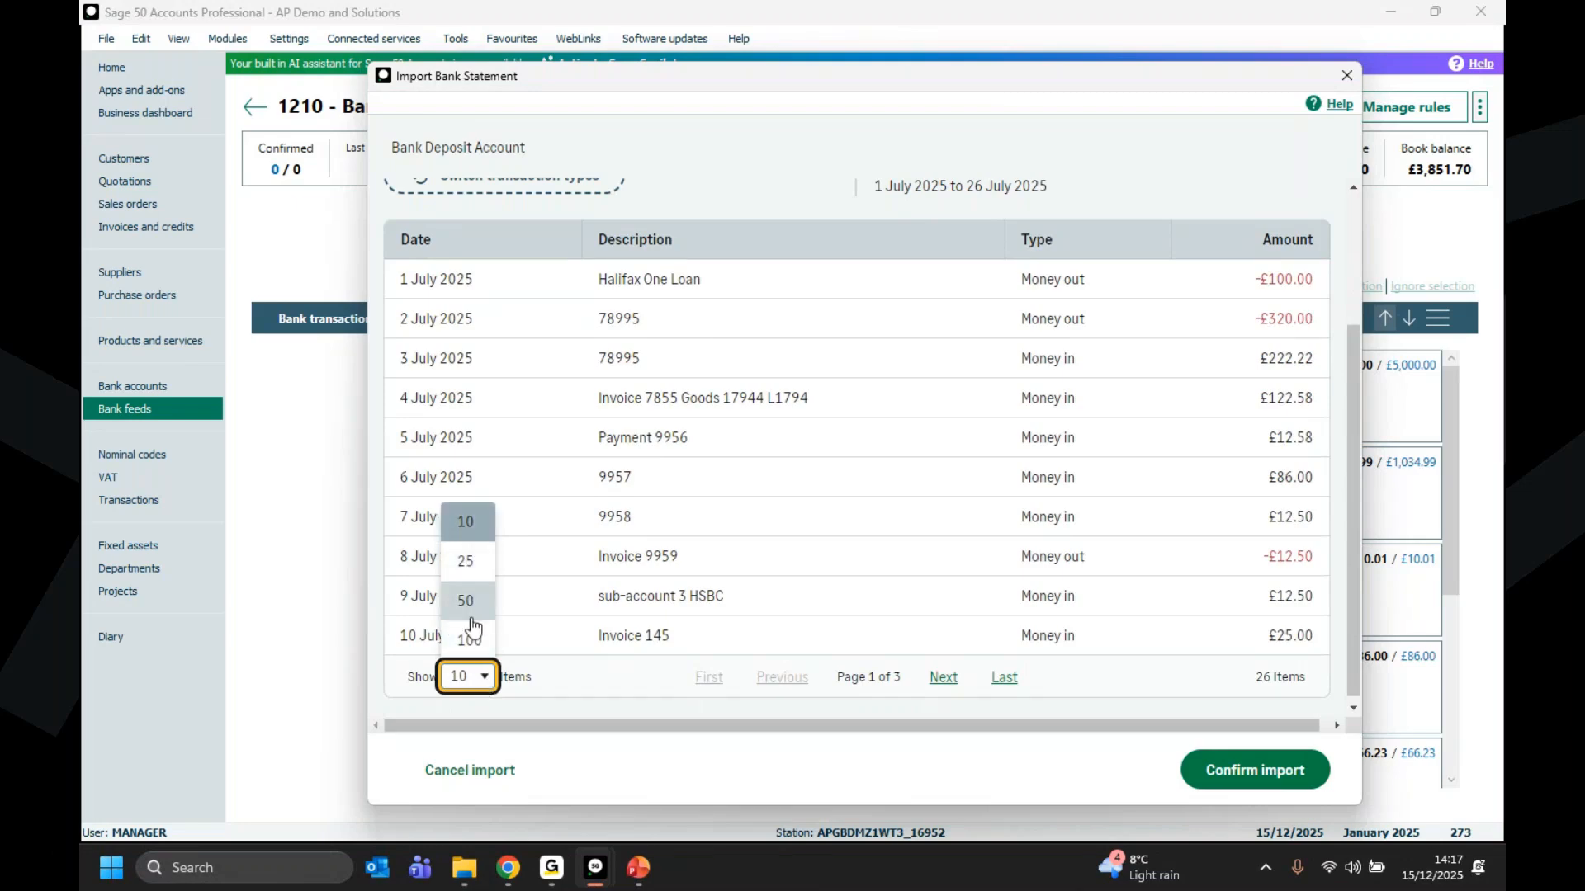
pyautogui.click(563, 686)
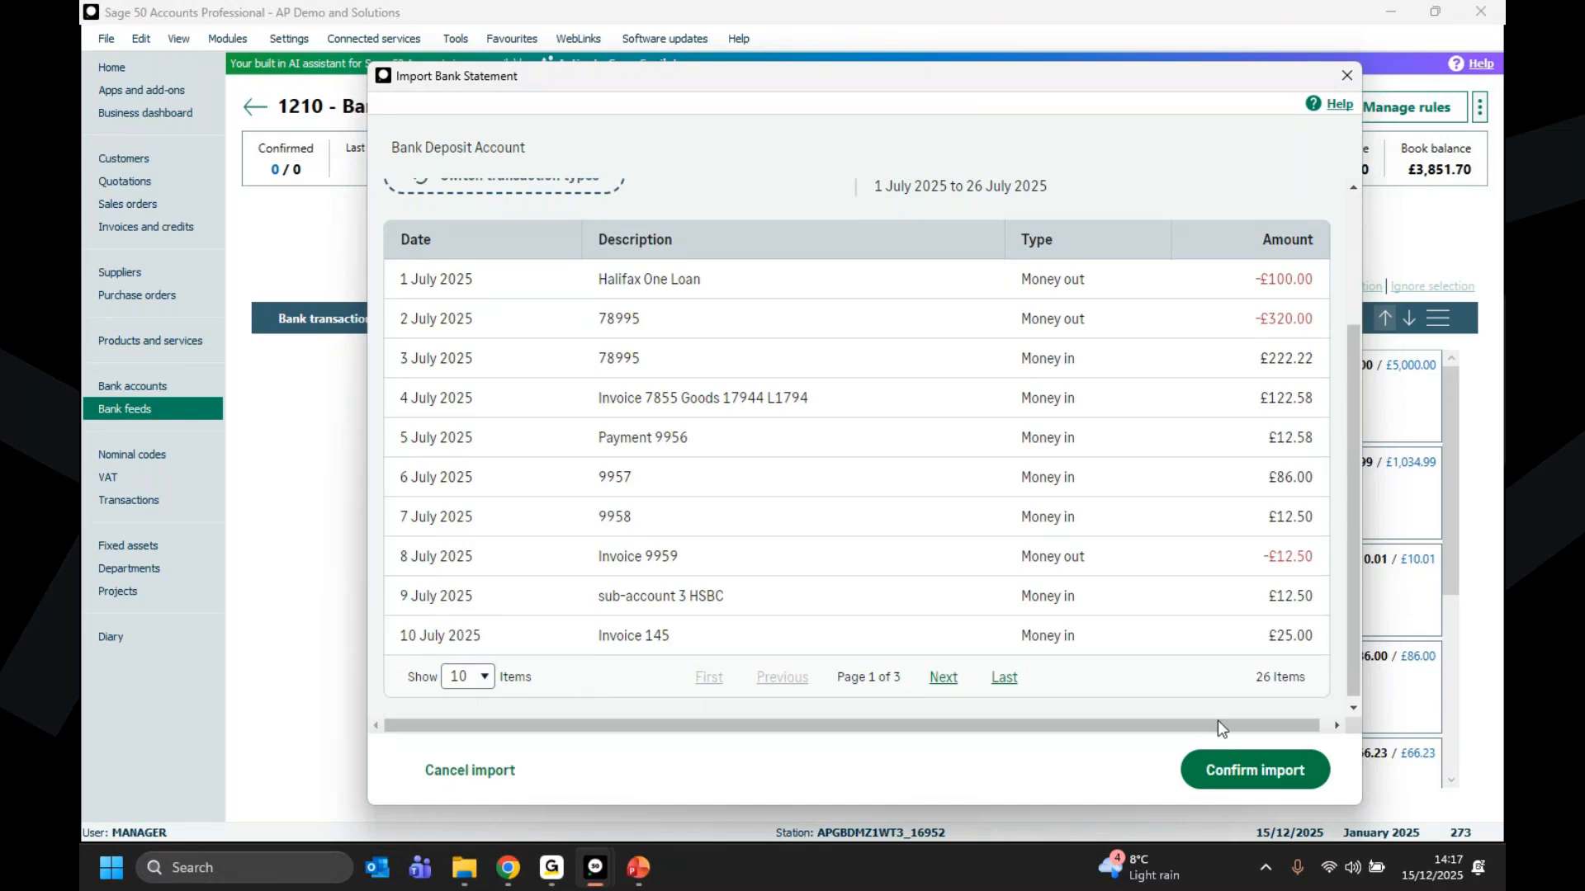
pyautogui.click(1282, 770)
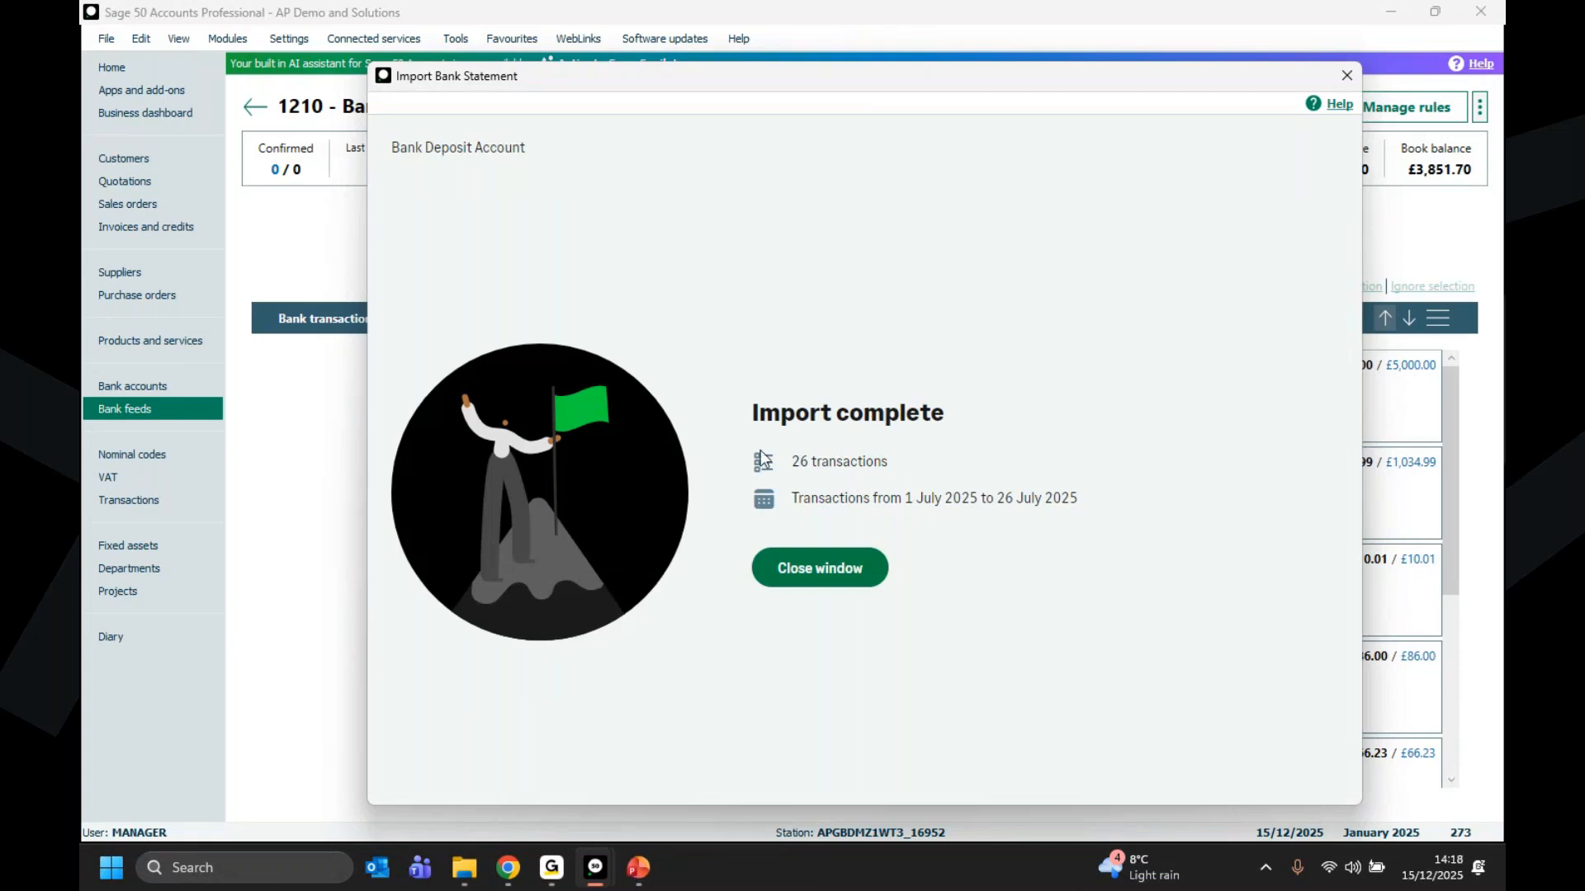
pyautogui.click(829, 569)
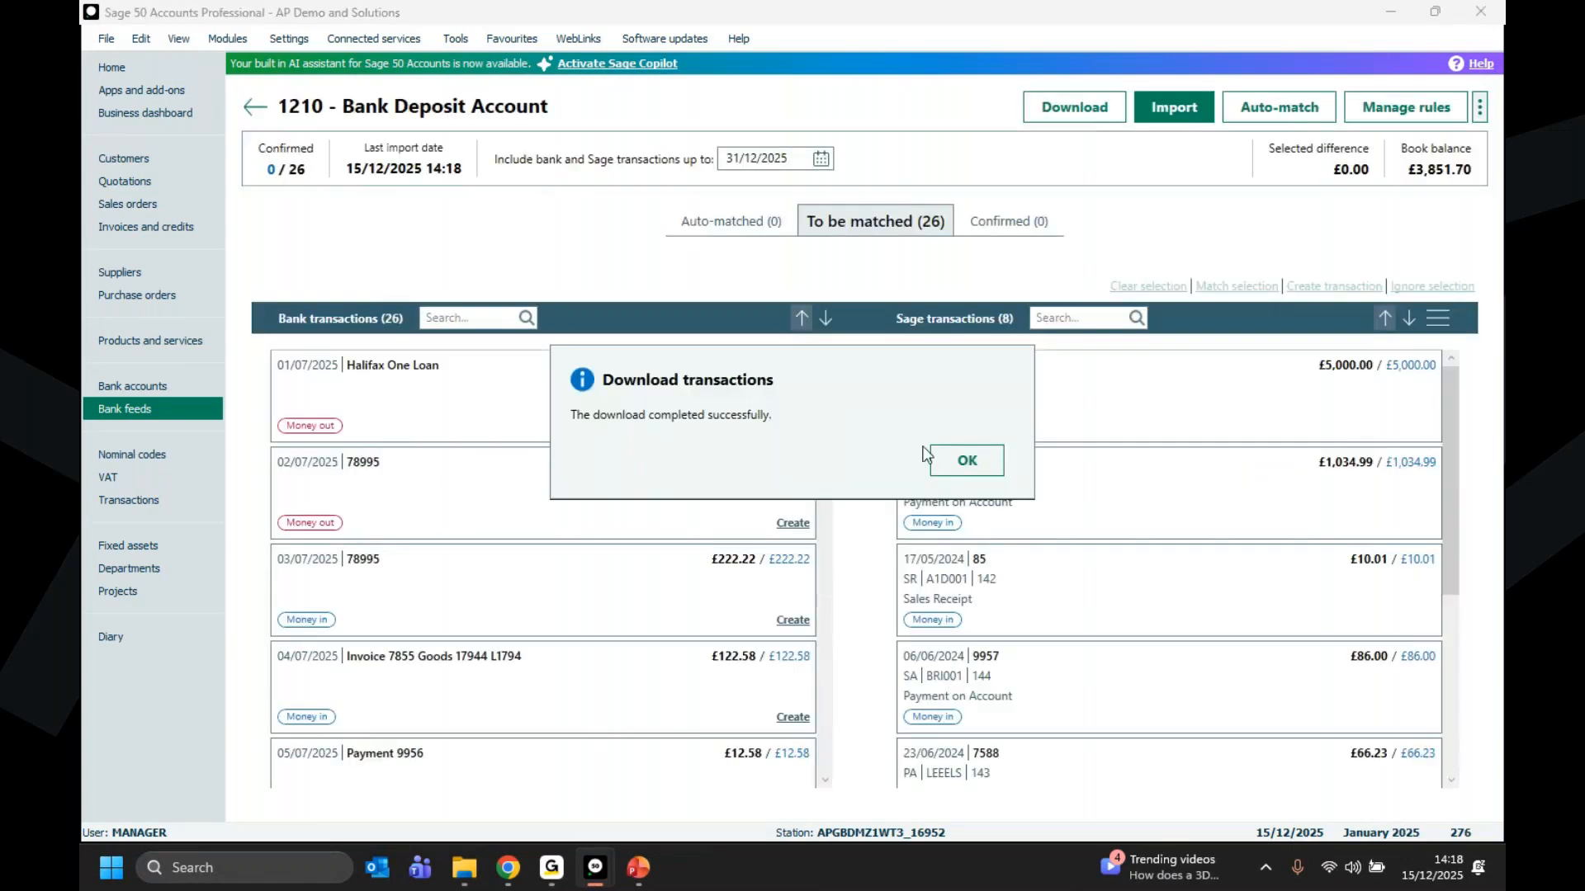
pyautogui.click(968, 460)
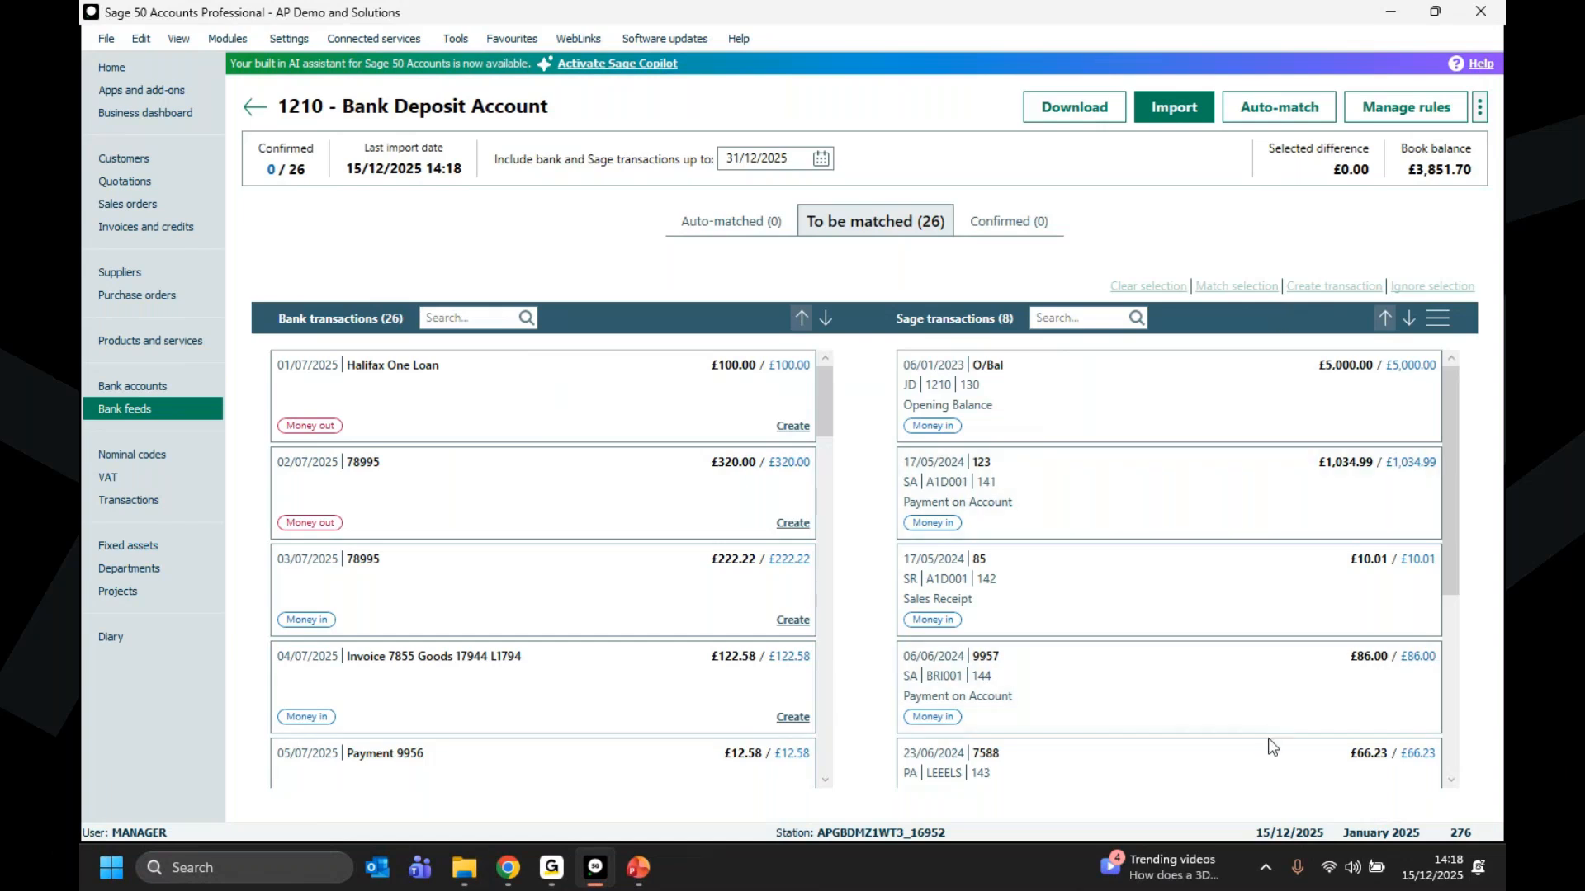
# Return to the Bank feeds account list, reopen the 1210 Bank Deposit Account to view its additional options, and switch to PowerPoint.
pyautogui.click(249, 110)
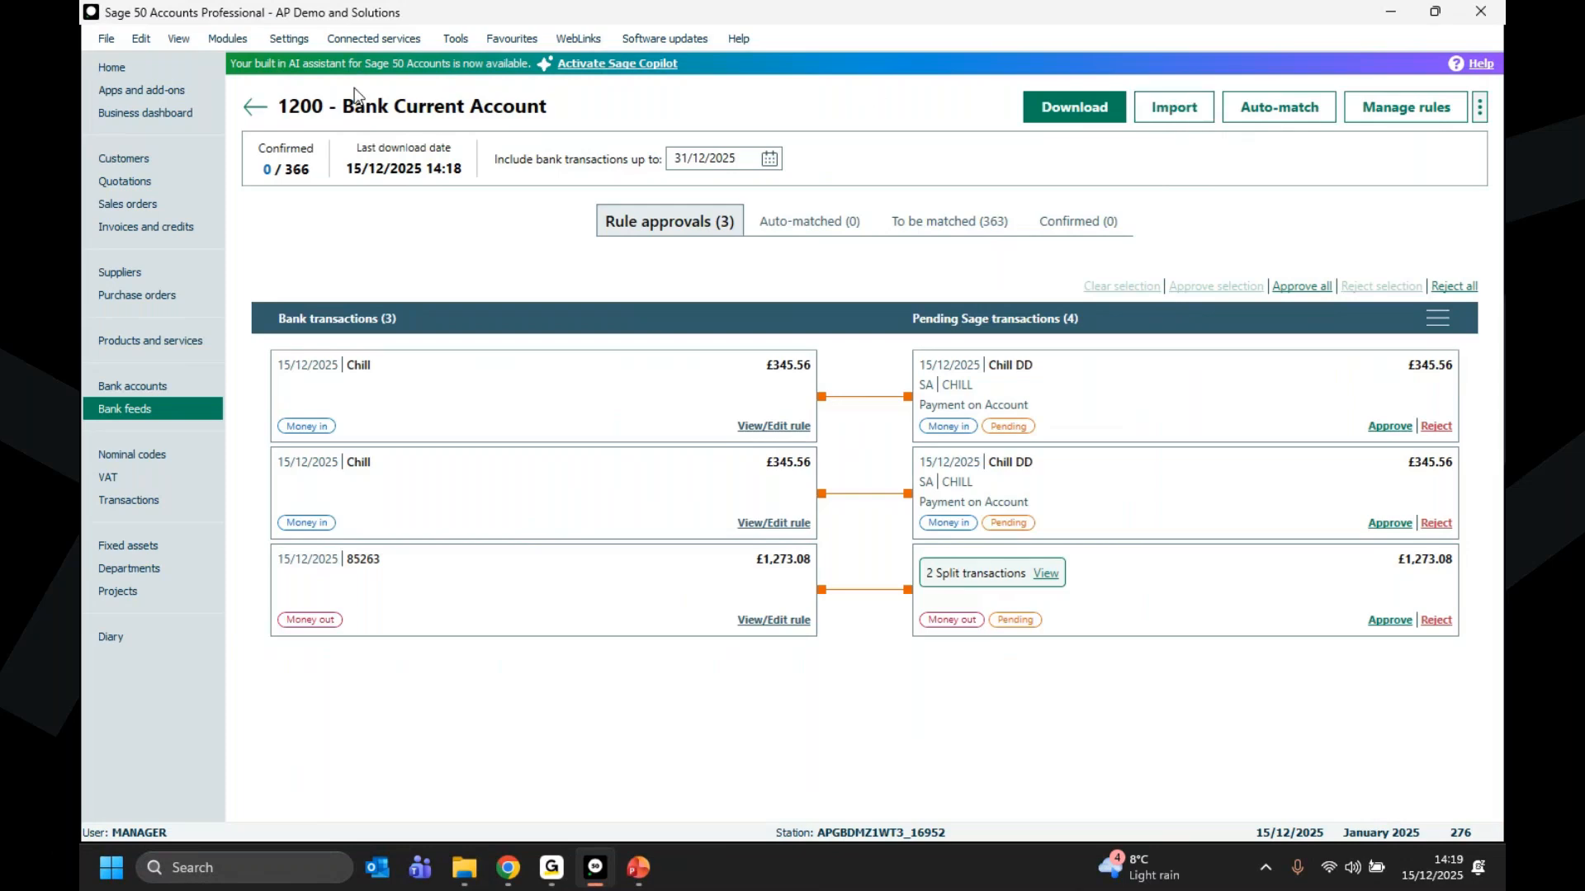
pyautogui.click(257, 108)
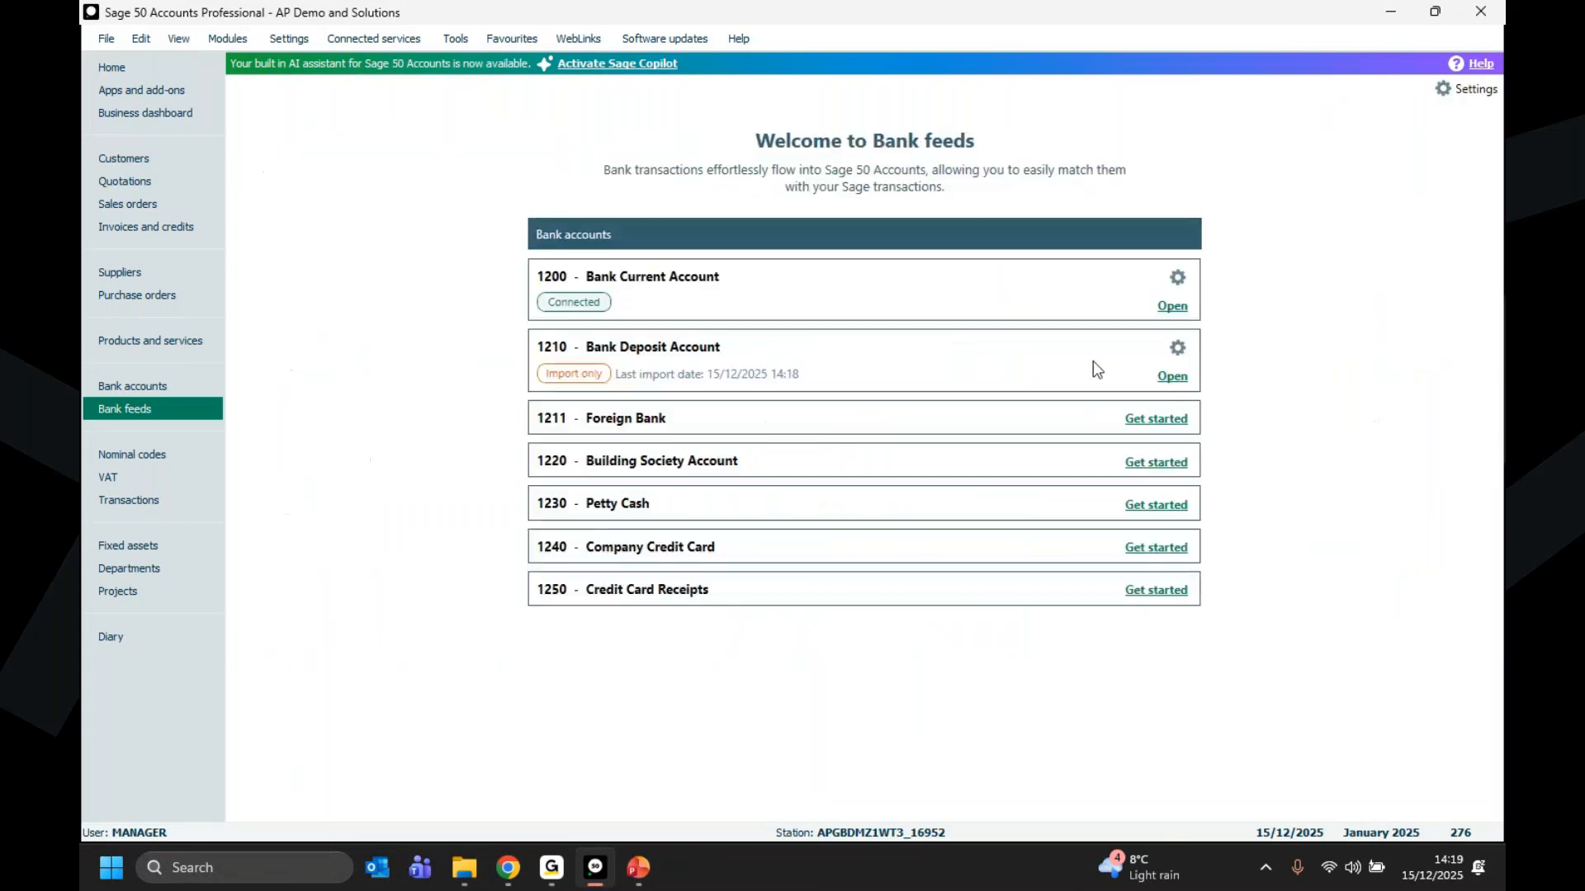
pyautogui.click(1183, 380)
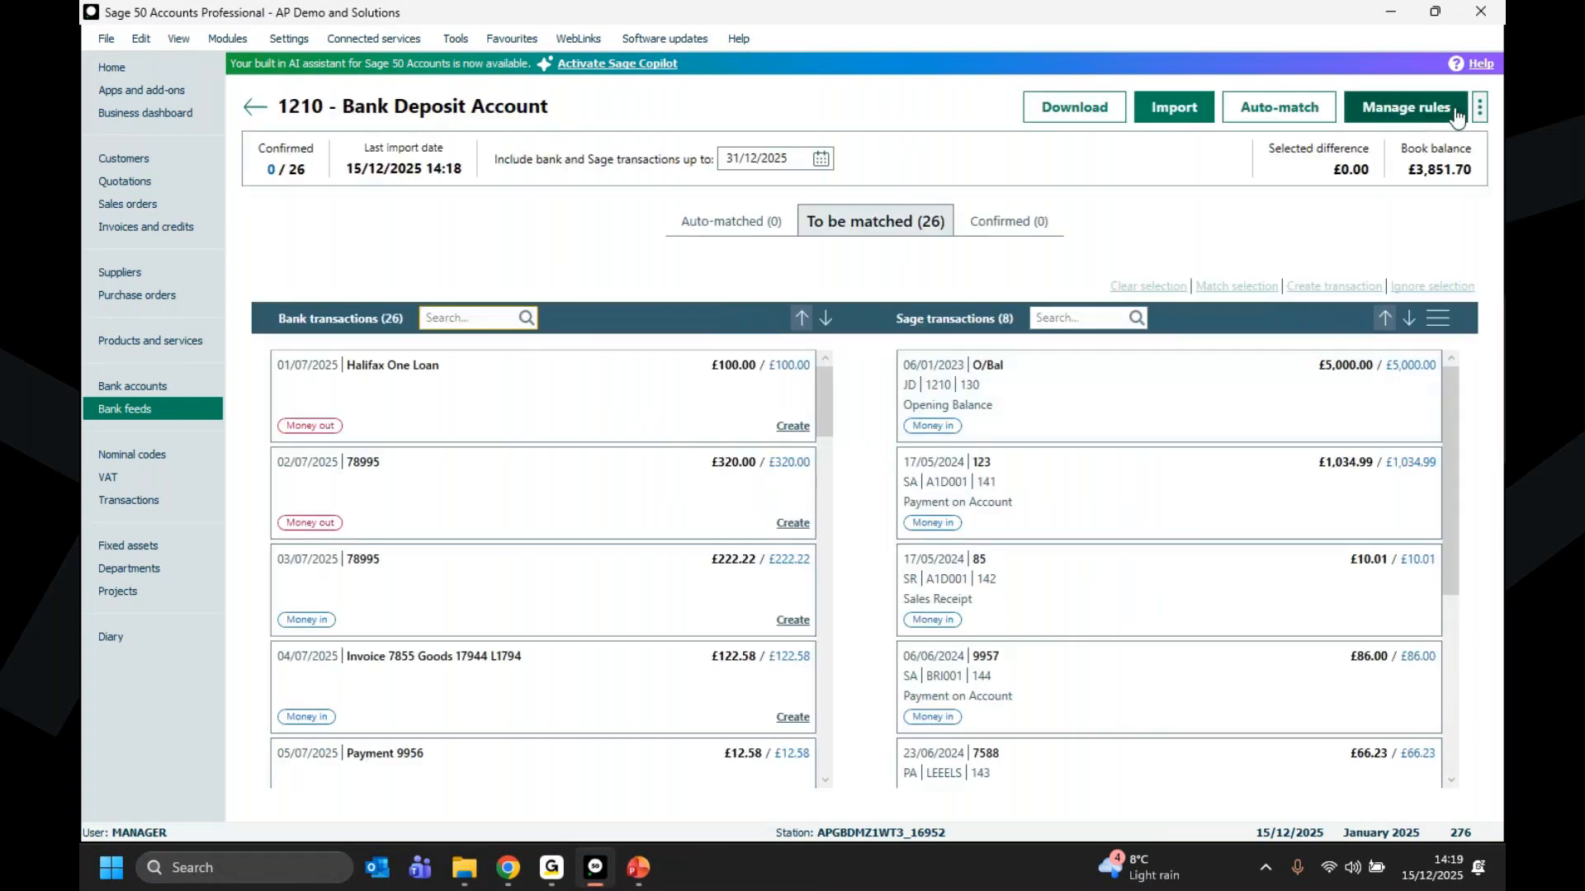
pyautogui.click(1478, 108)
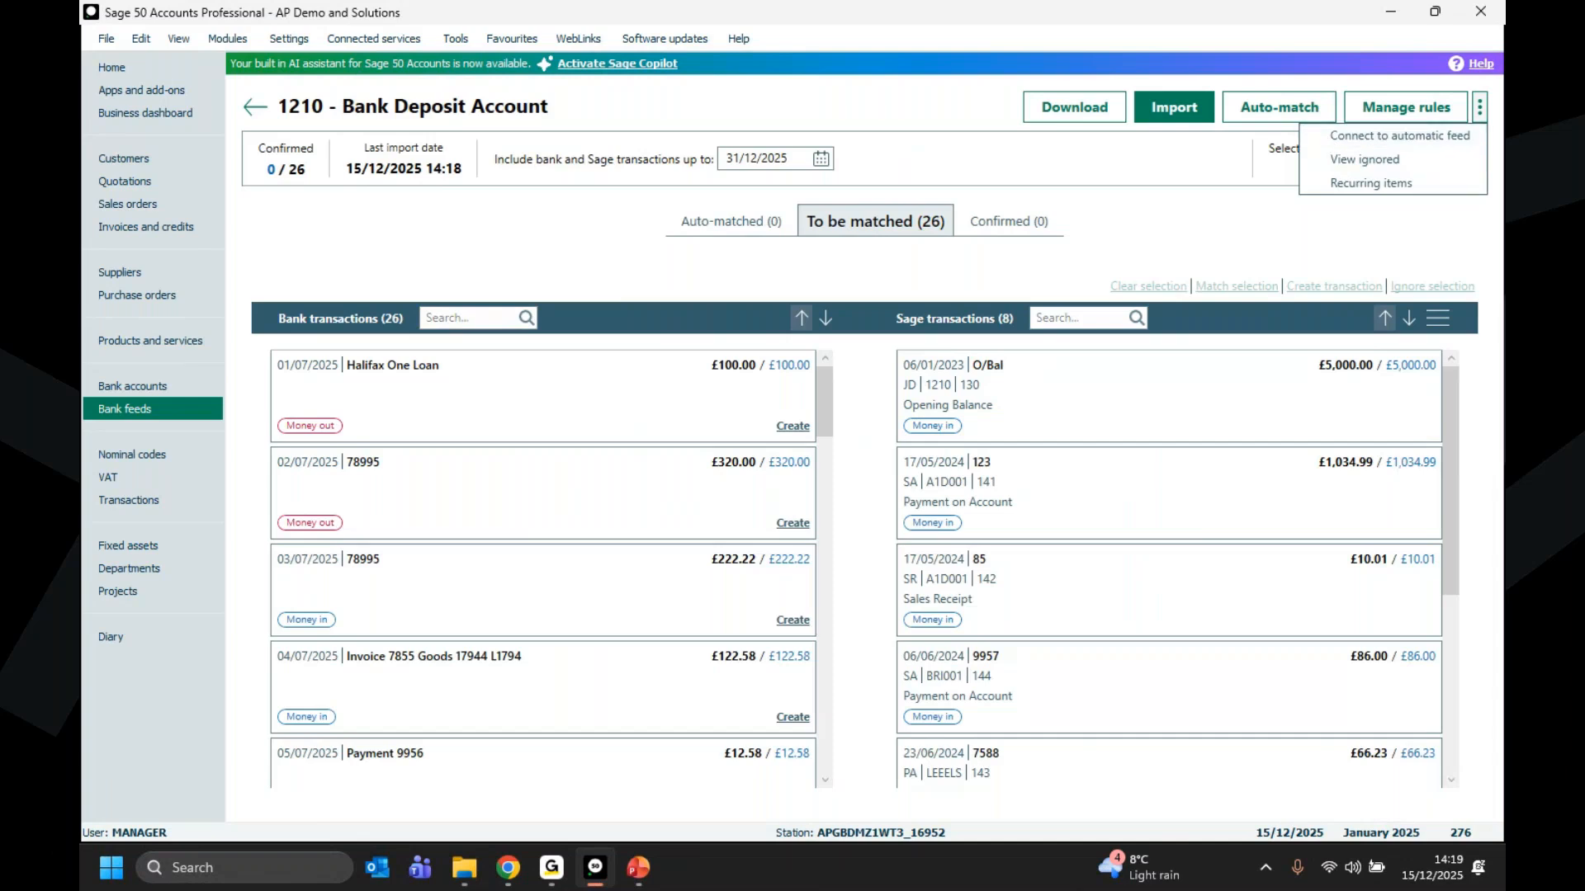
pyautogui.click(638, 868)
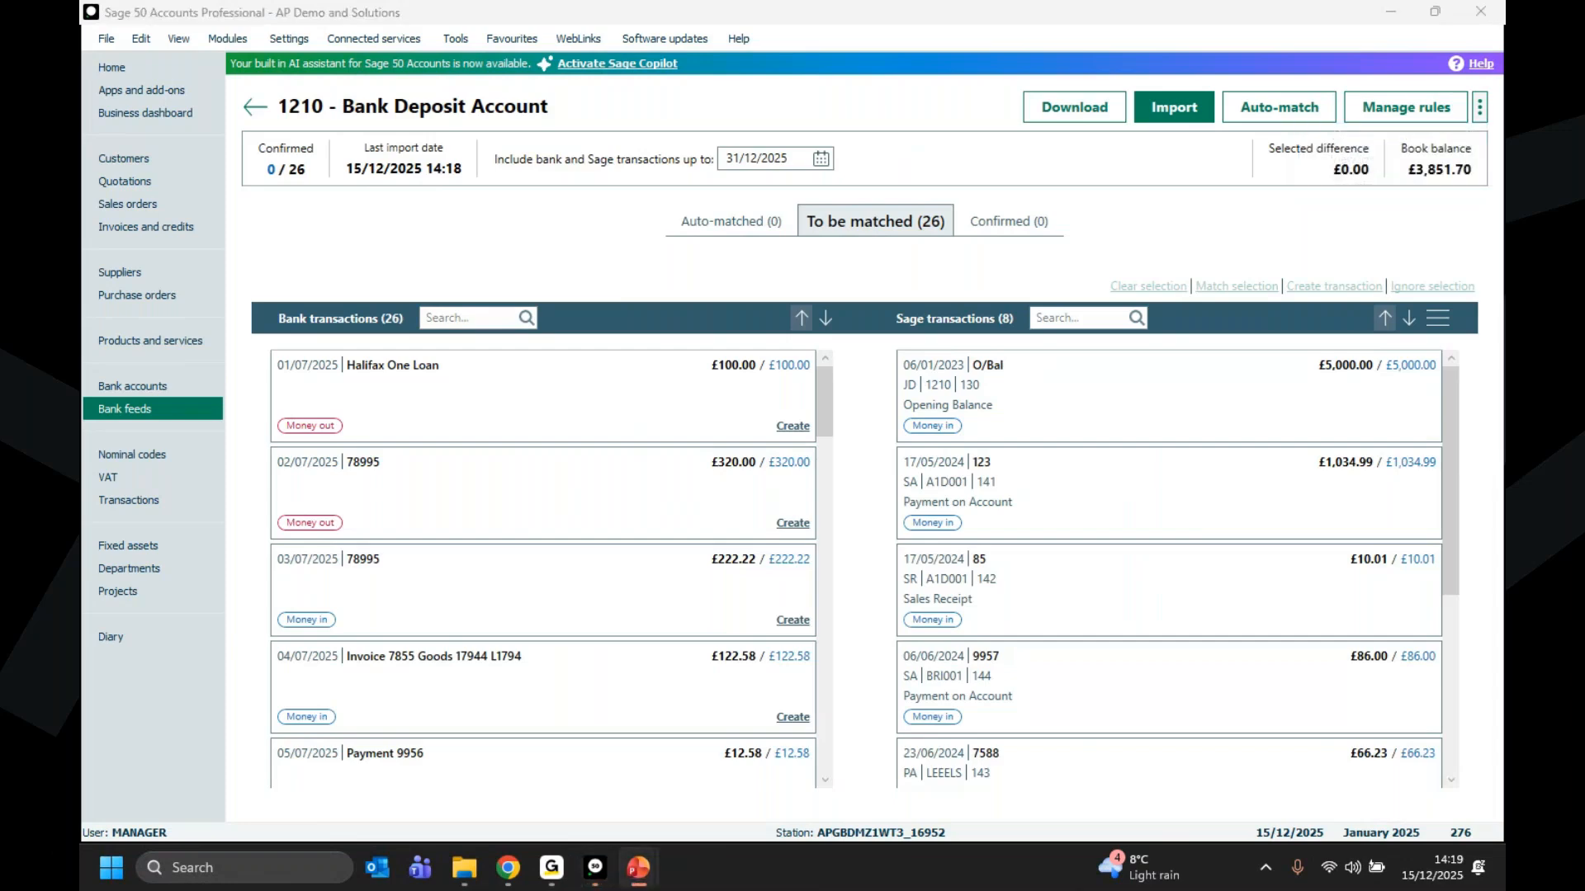
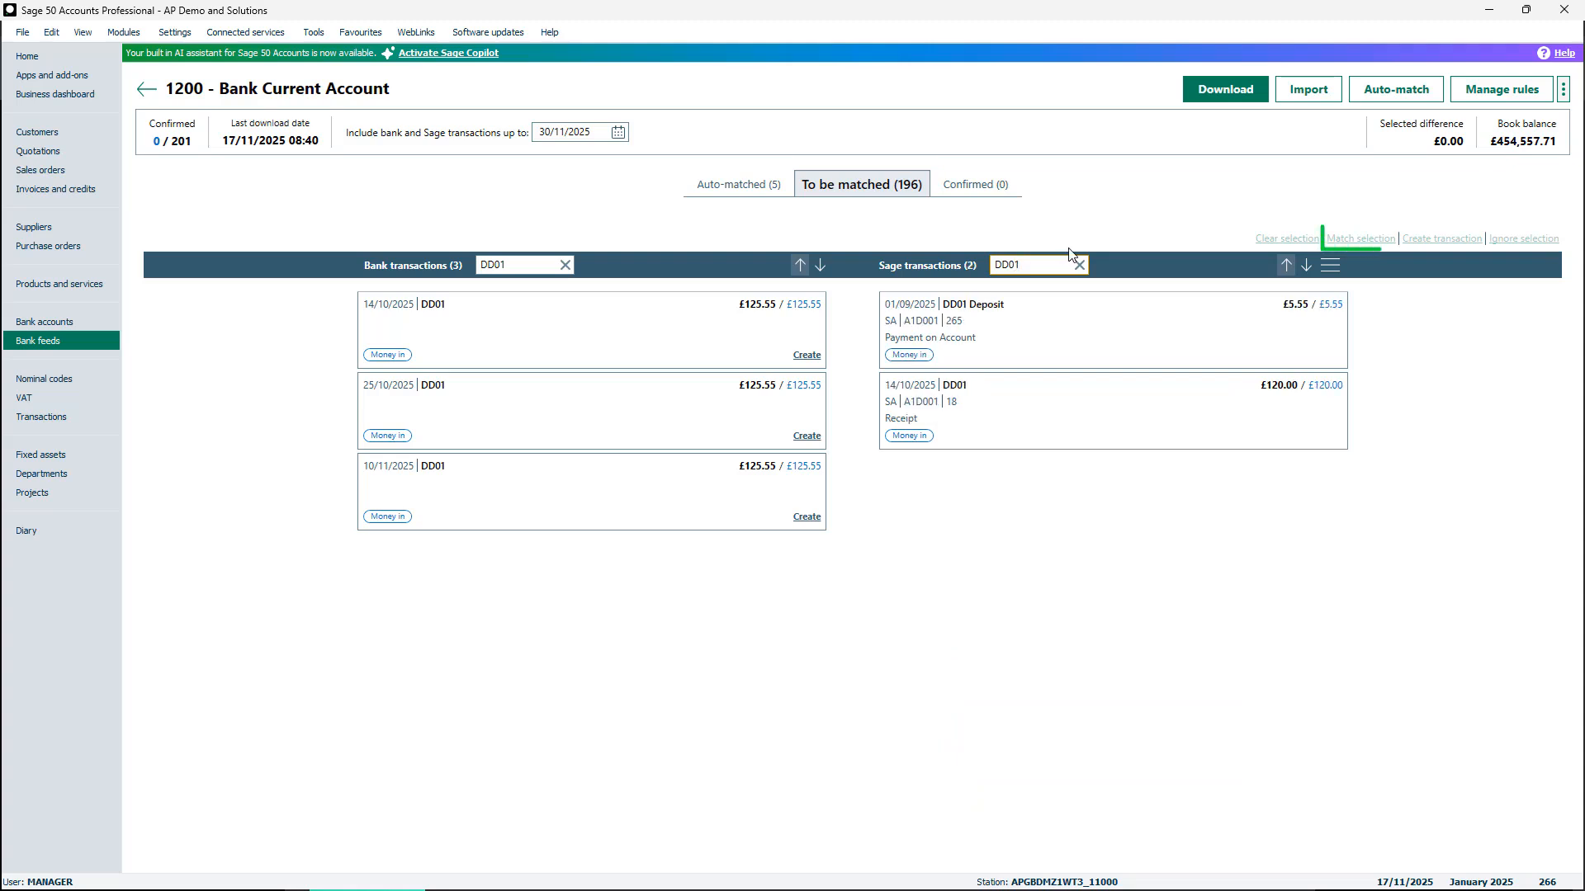
# Match the £5.55 DD01 Deposit and £120.00 DD01 Sage transactions to the 14/10/2025 DD01 bank transaction, and clear both searches.
pyautogui.moveTo(1033, 311); pyautogui.dragTo(755, 317)
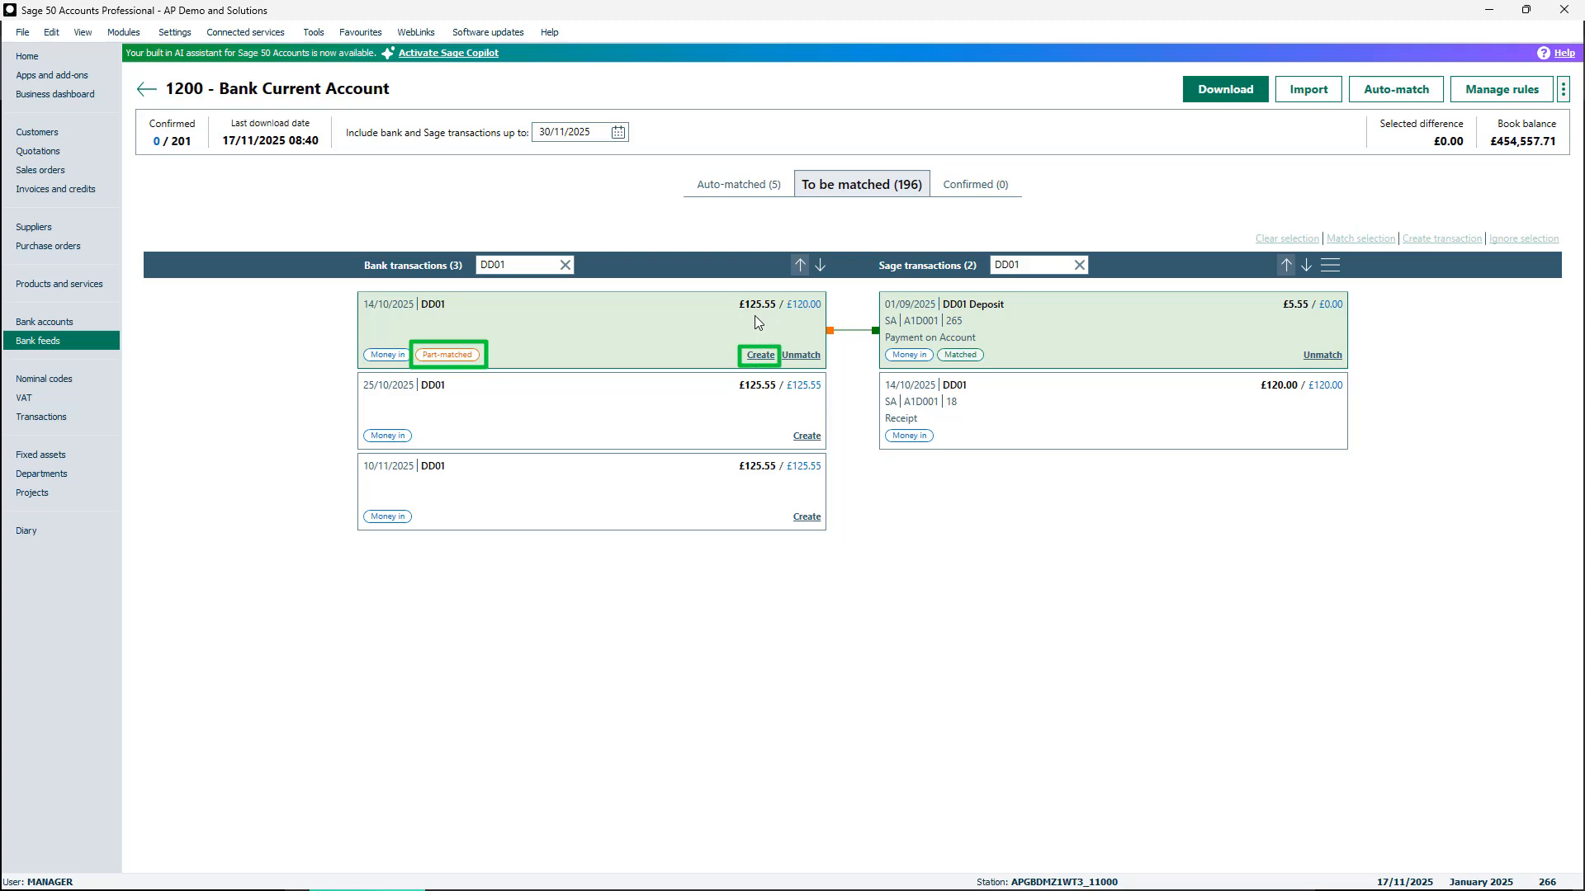
pyautogui.moveTo(959, 424); pyautogui.dragTo(790, 332)
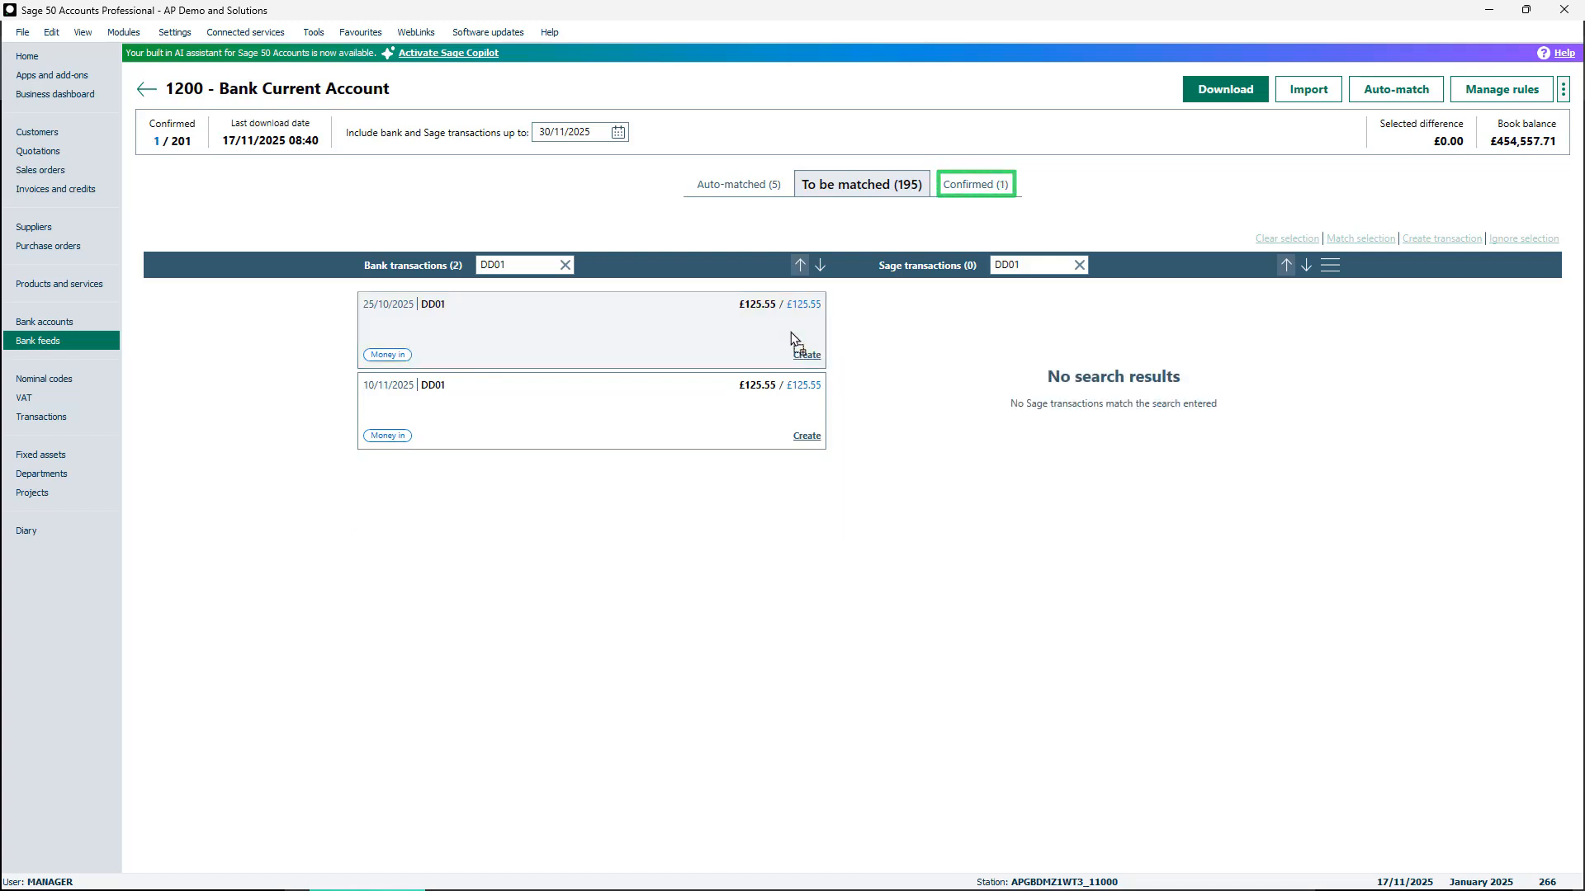
pyautogui.click(566, 265)
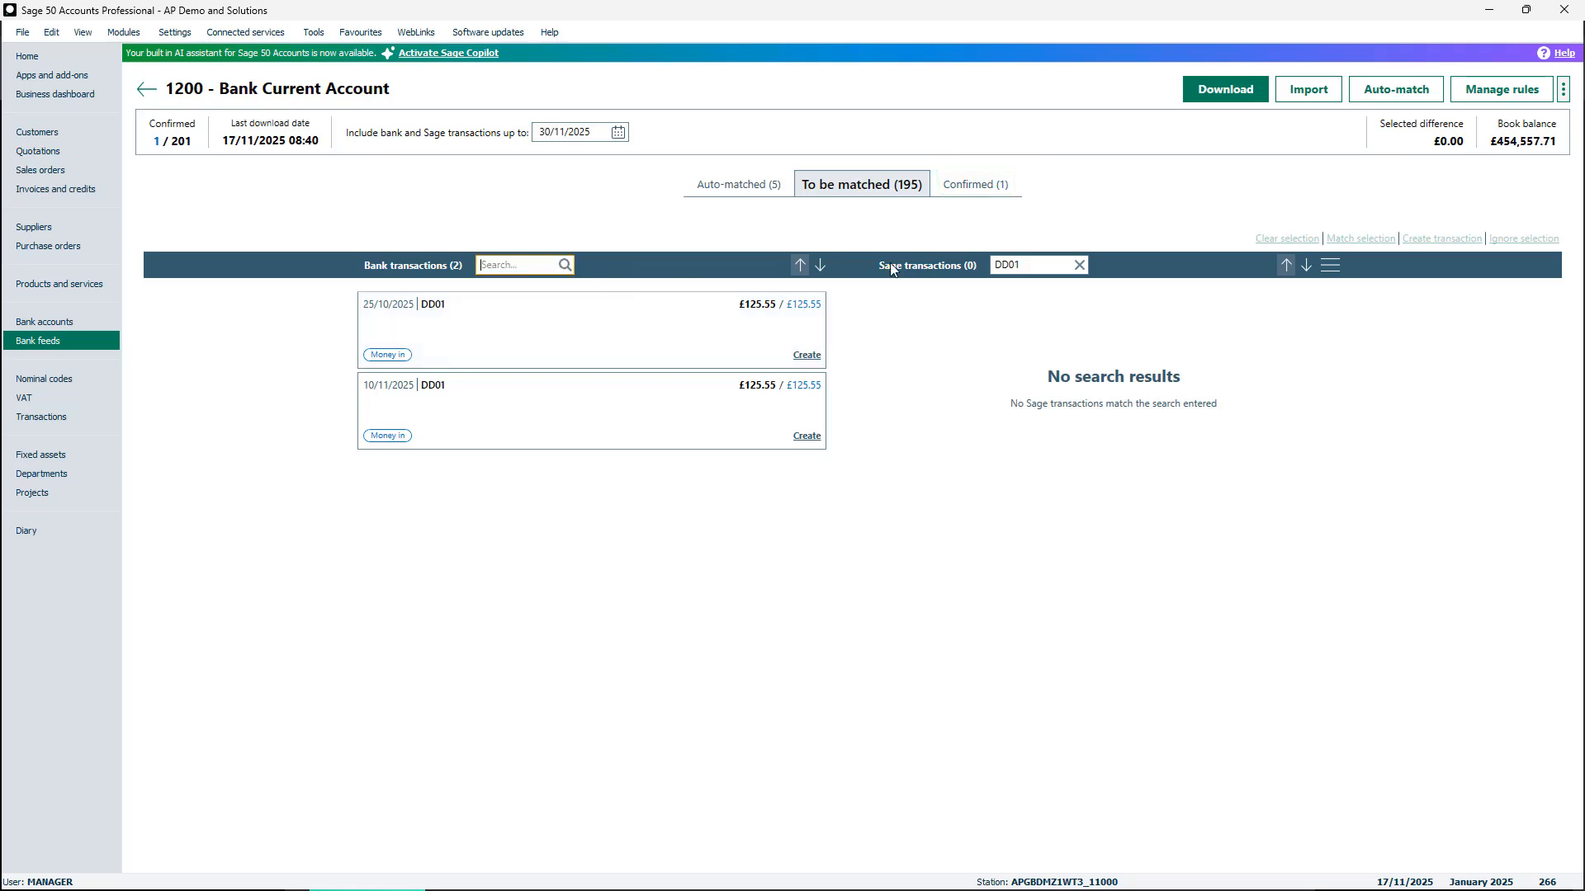
pyautogui.click(1079, 265)
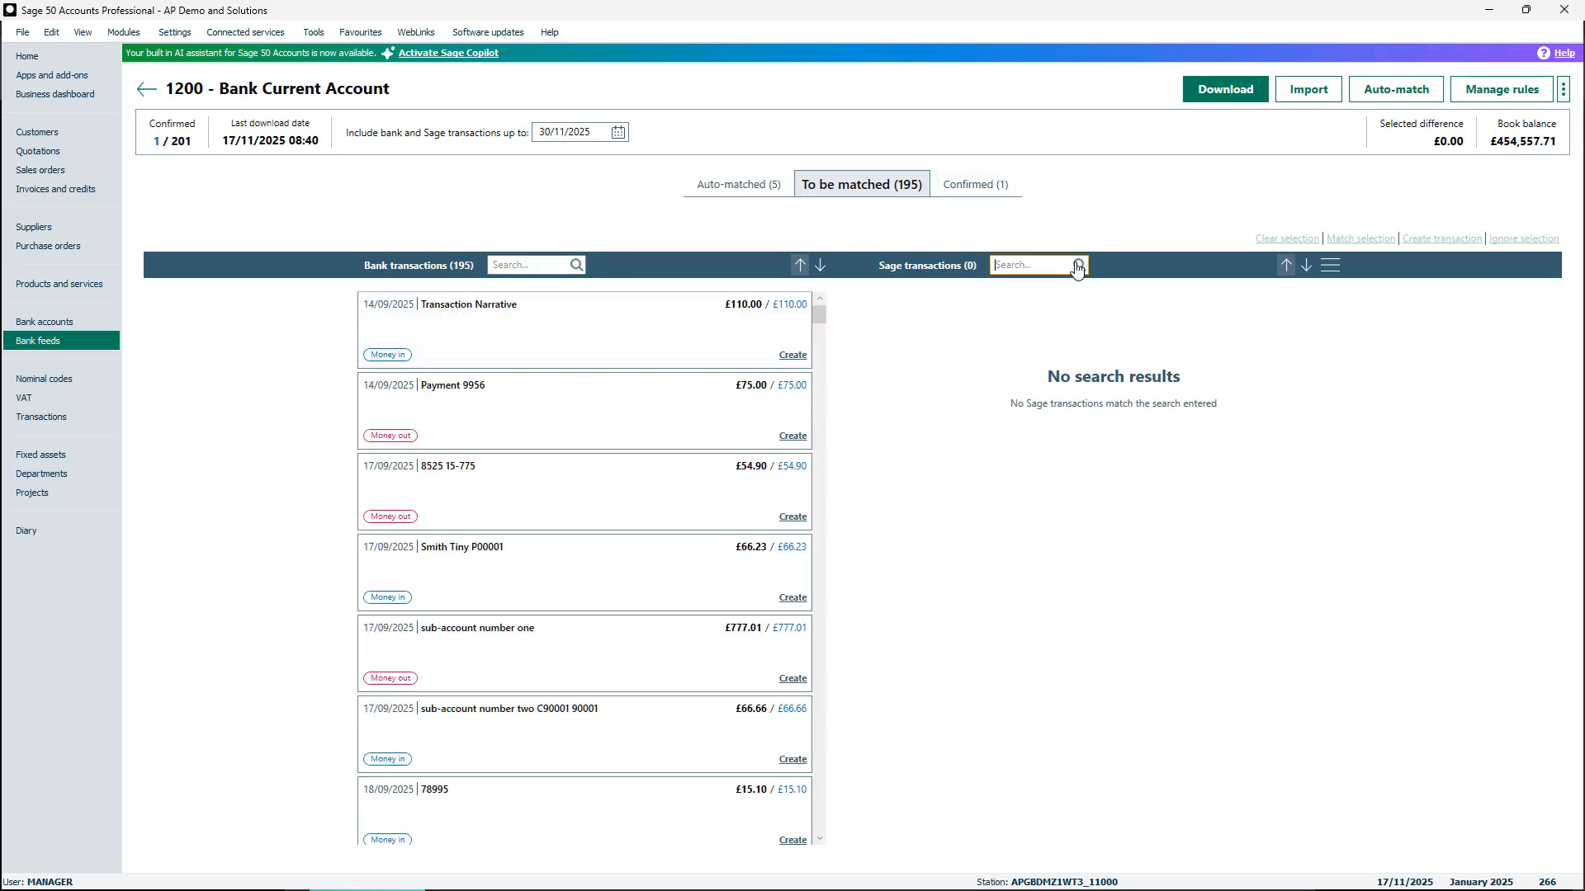
# Create a supplier payment from the £75.00 Payment 9956 bank transaction and assign it to supplier SG Lightening Systems.
pyautogui.click(791, 436)
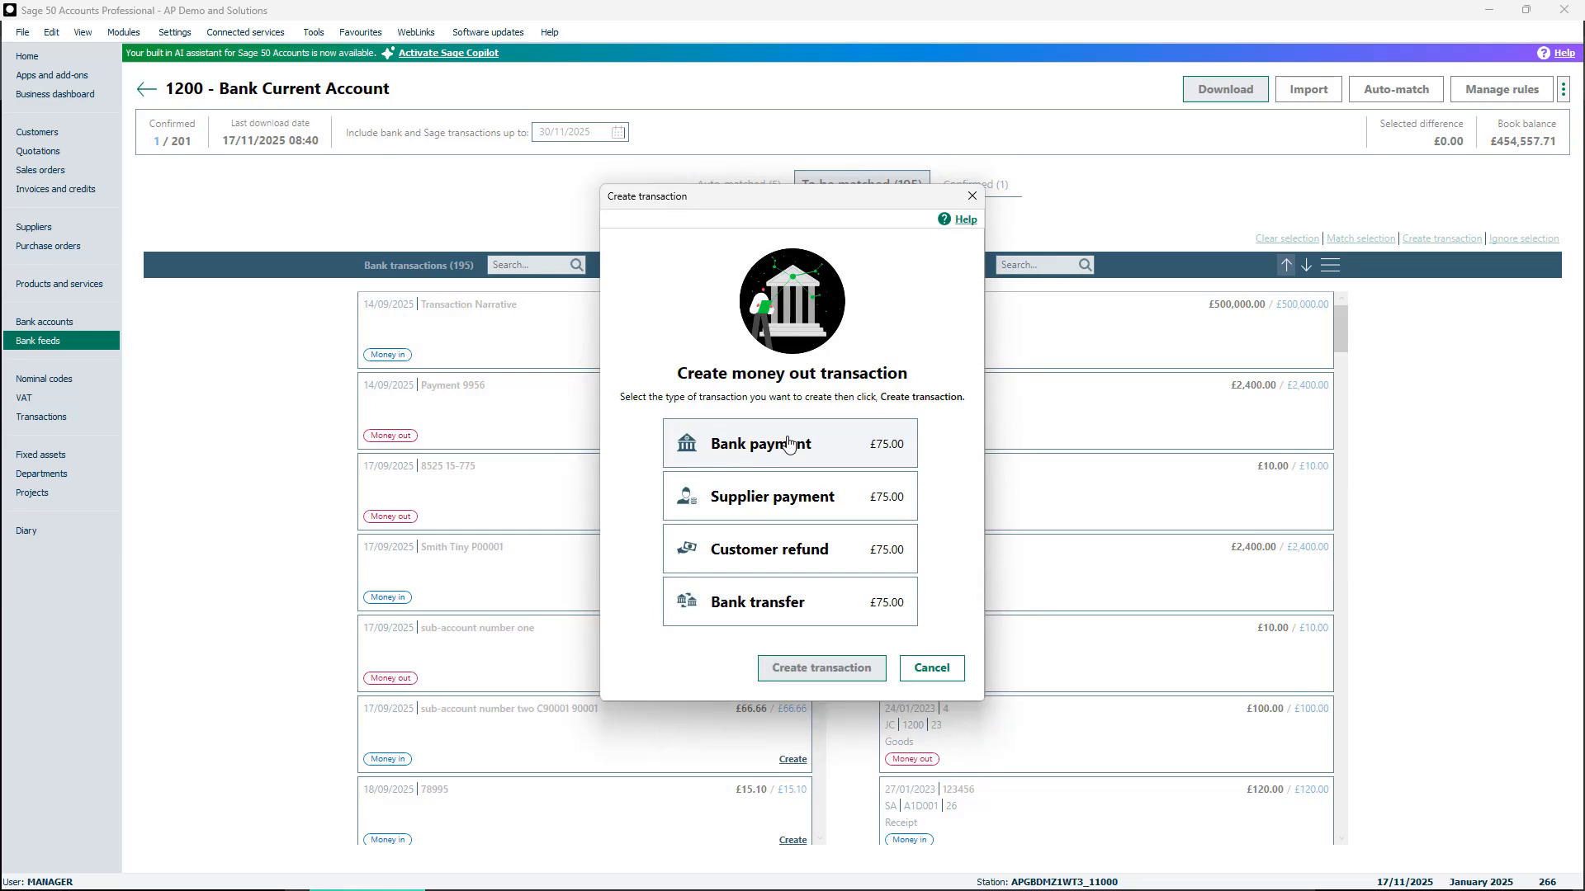
pyautogui.click(783, 495)
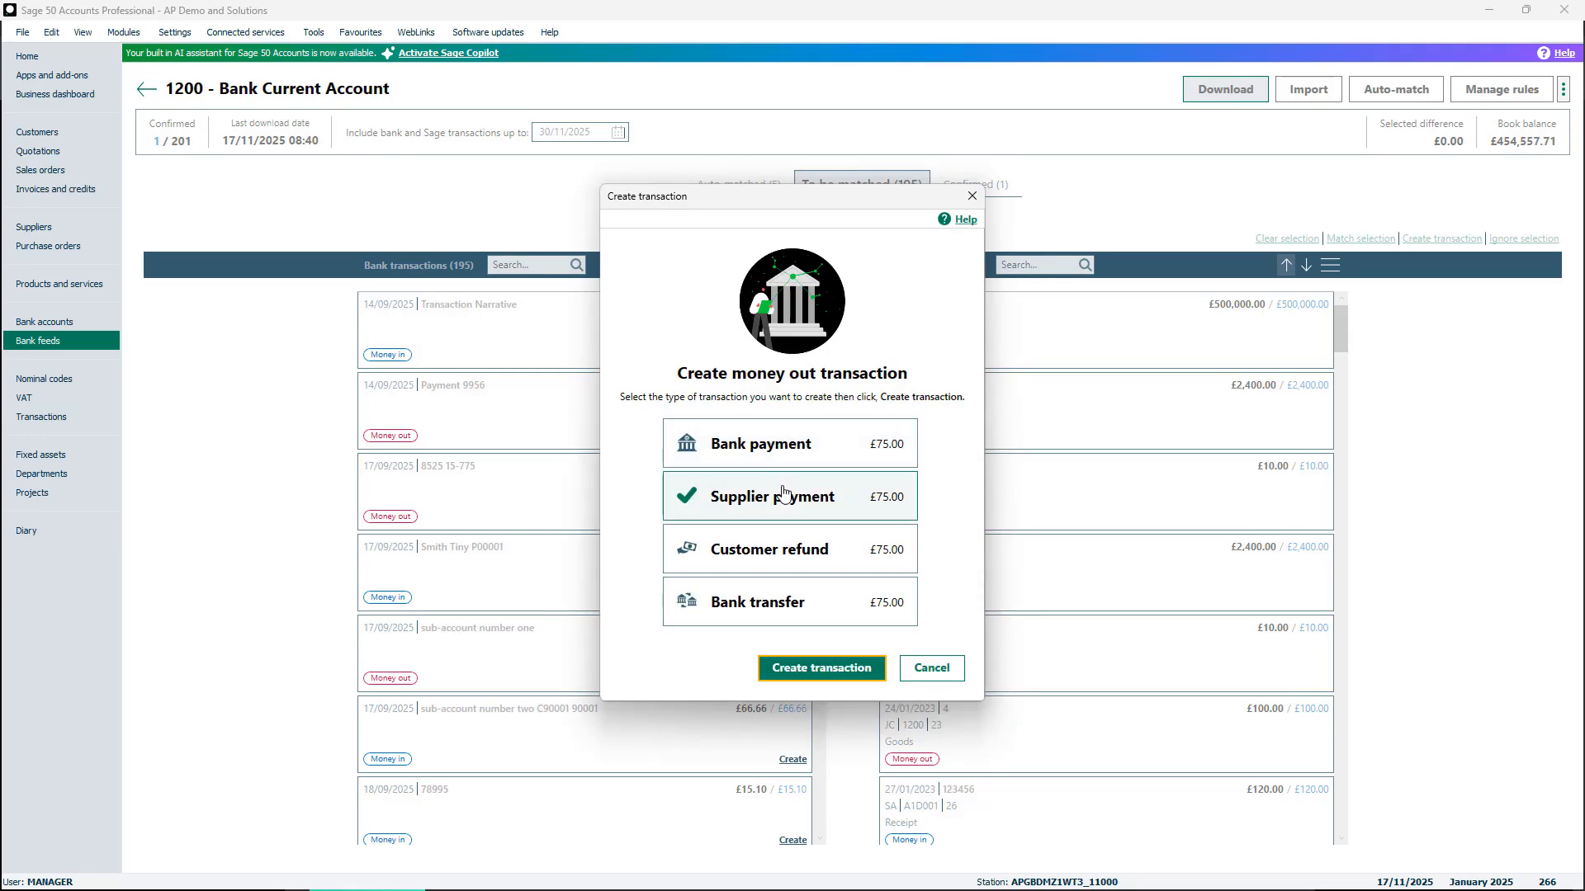
pyautogui.click(822, 665)
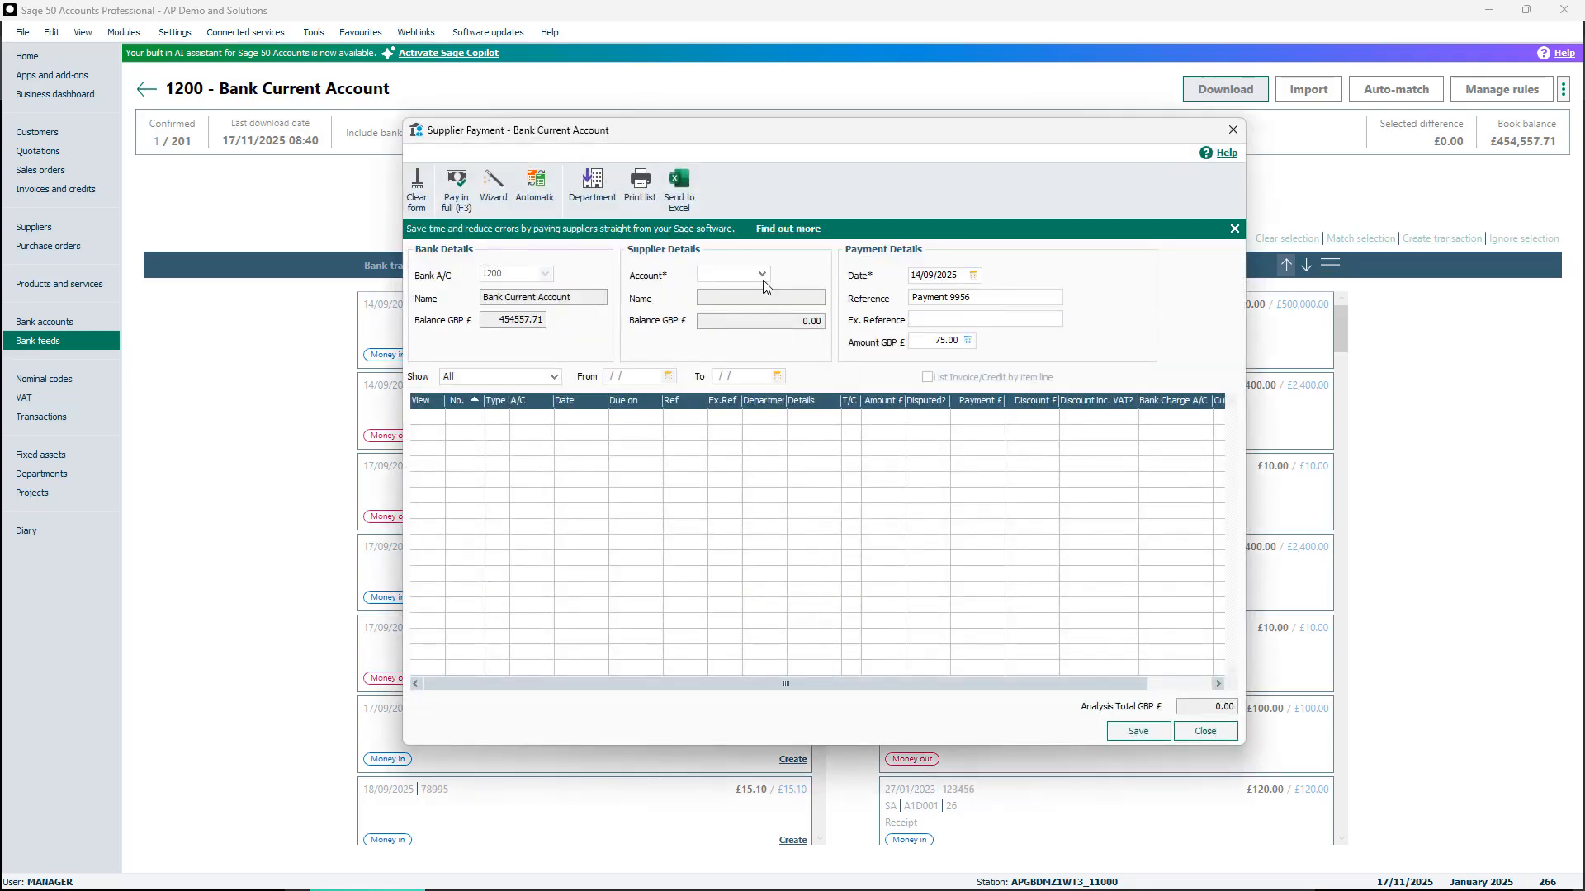
pyautogui.click(762, 274)
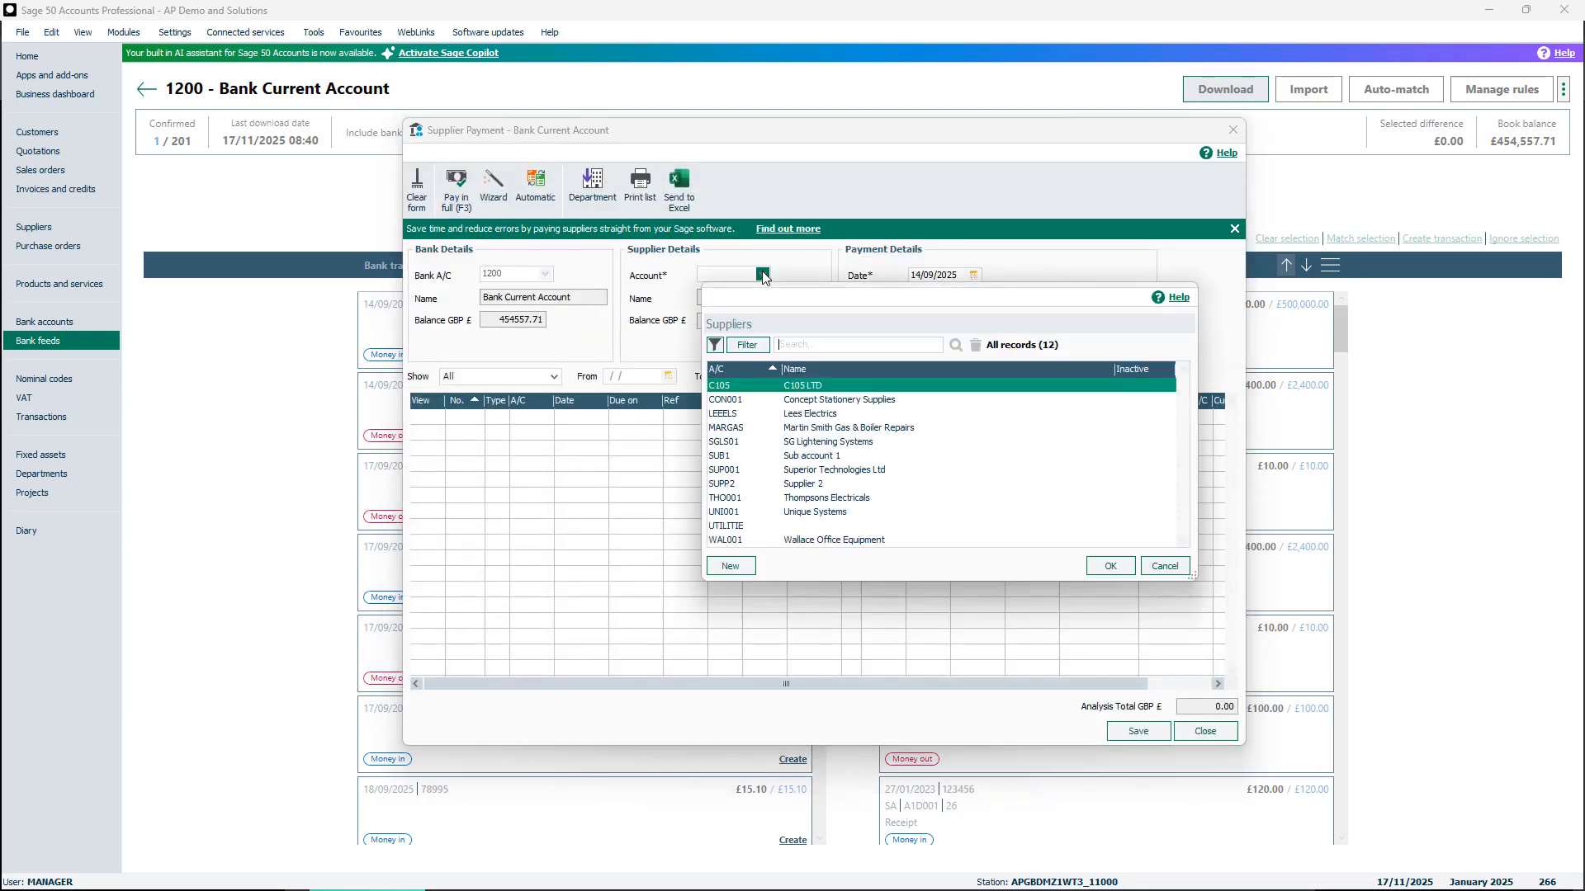
pyautogui.click(831, 442)
pyautogui.click(1110, 567)
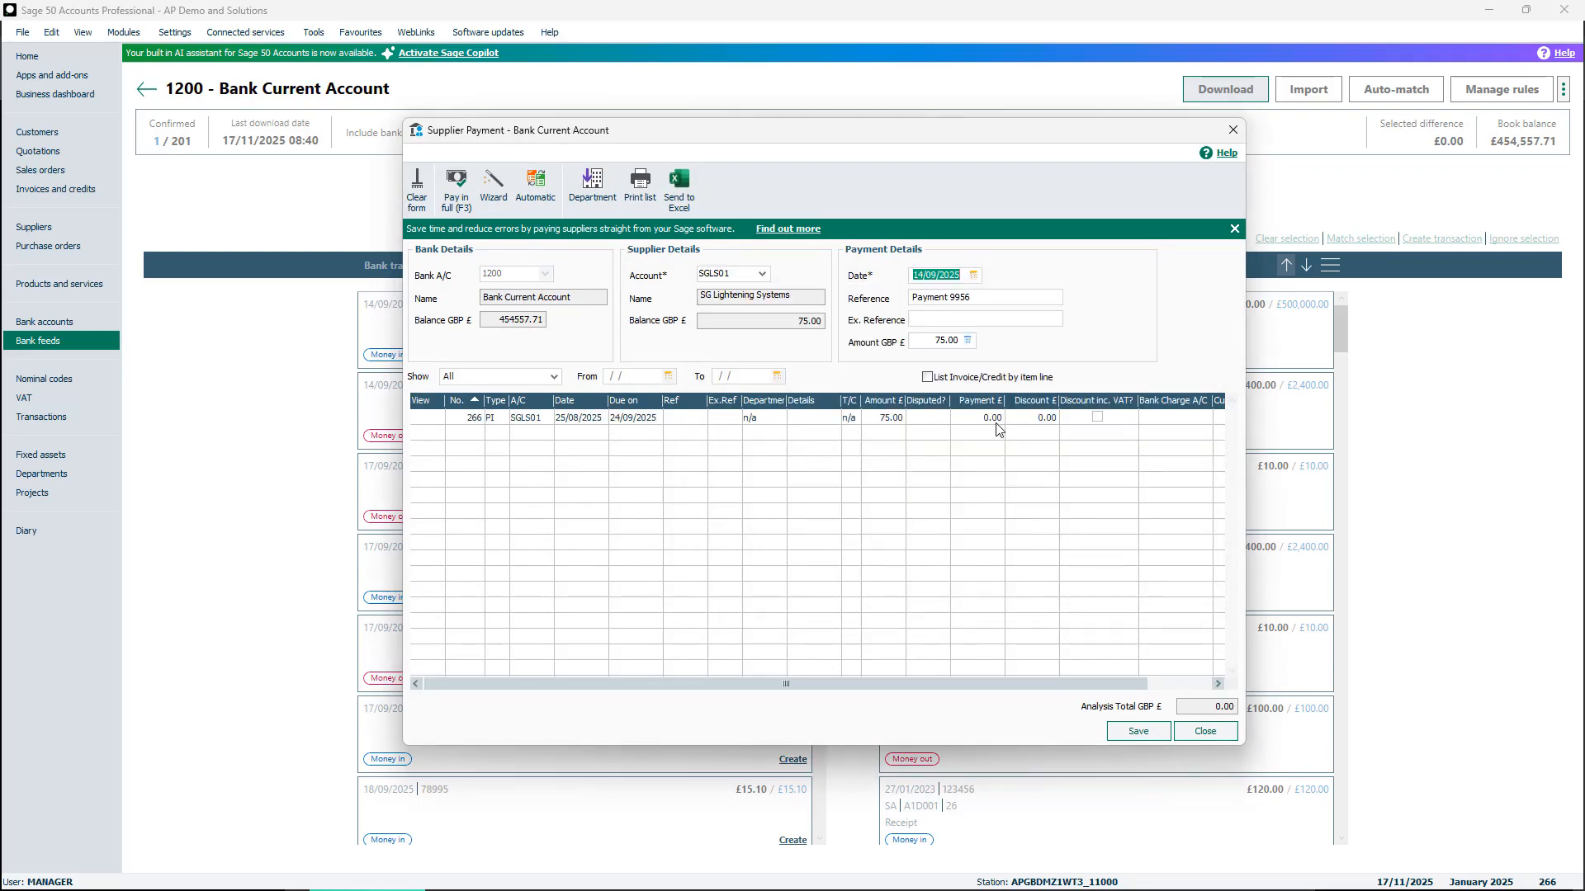
# Pay the supplier's 25/08/2025 purchase invoice in full, save the payment, and close the payment window.
pyautogui.click(996, 429)
pyautogui.click(455, 190)
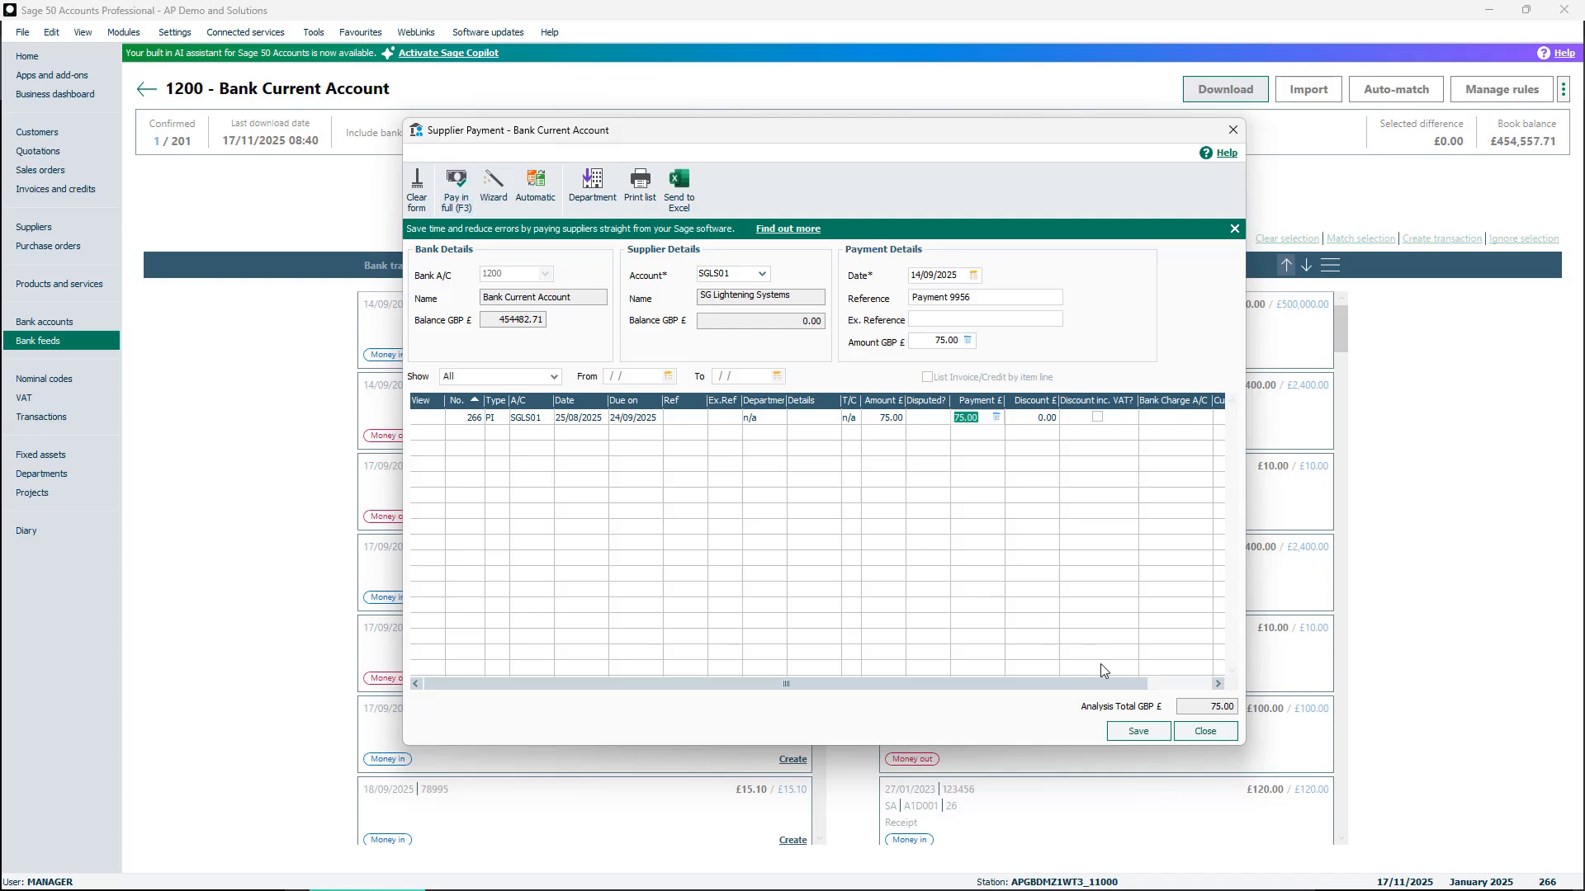
pyautogui.click(1138, 731)
pyautogui.click(1188, 732)
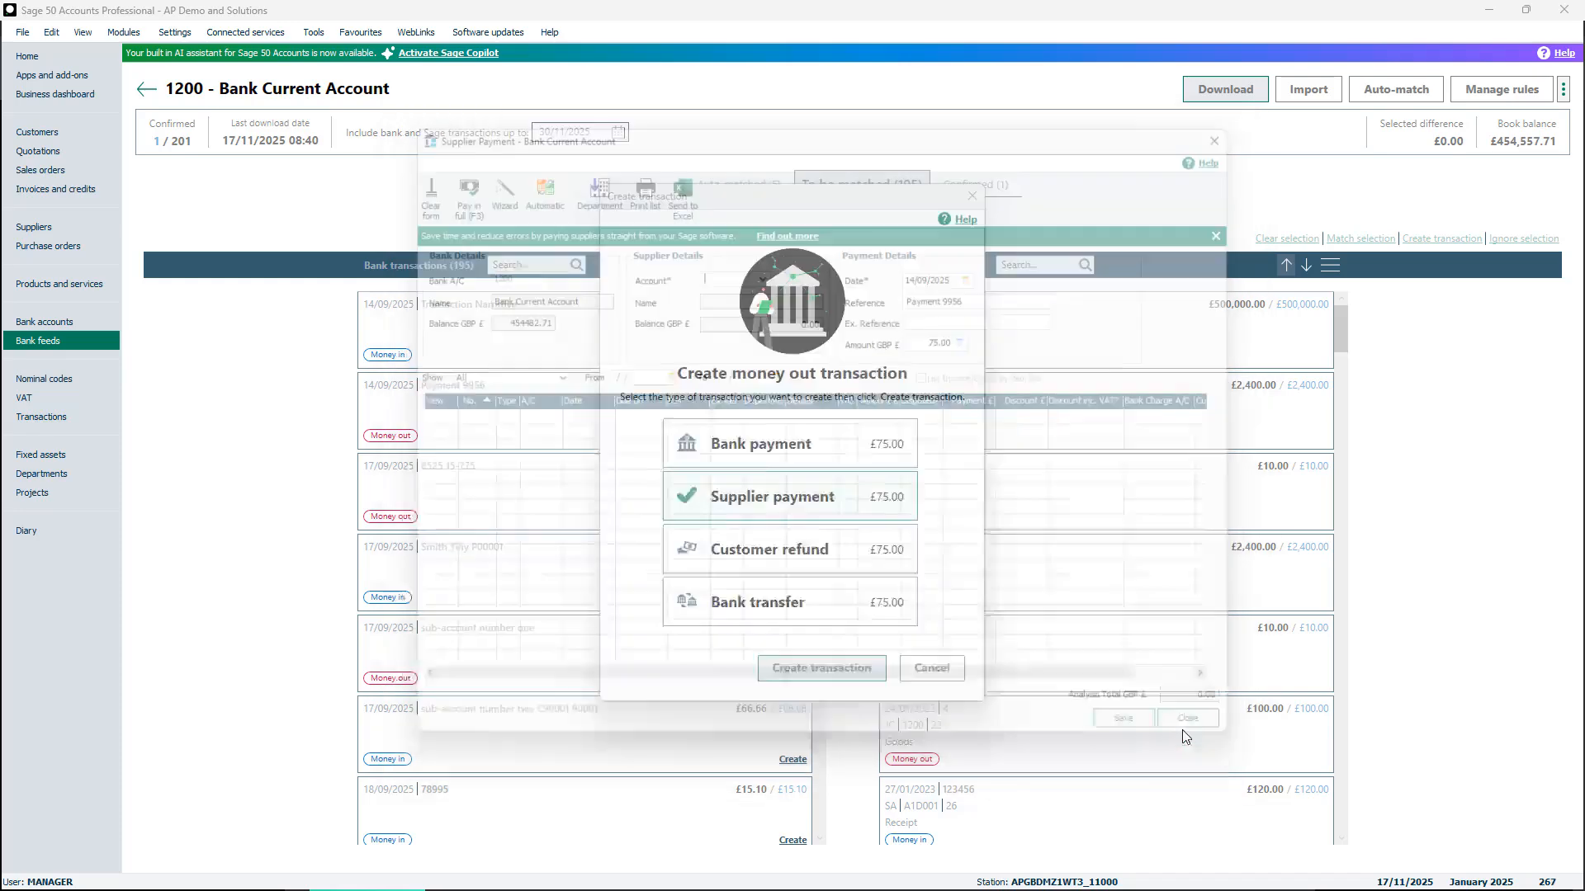
# Filter the bank transactions by "Chill", select the entries dated 09/10/2025, 24/10/2025 and 07/11/2025, and clear the search.
pyautogui.click(541, 263)
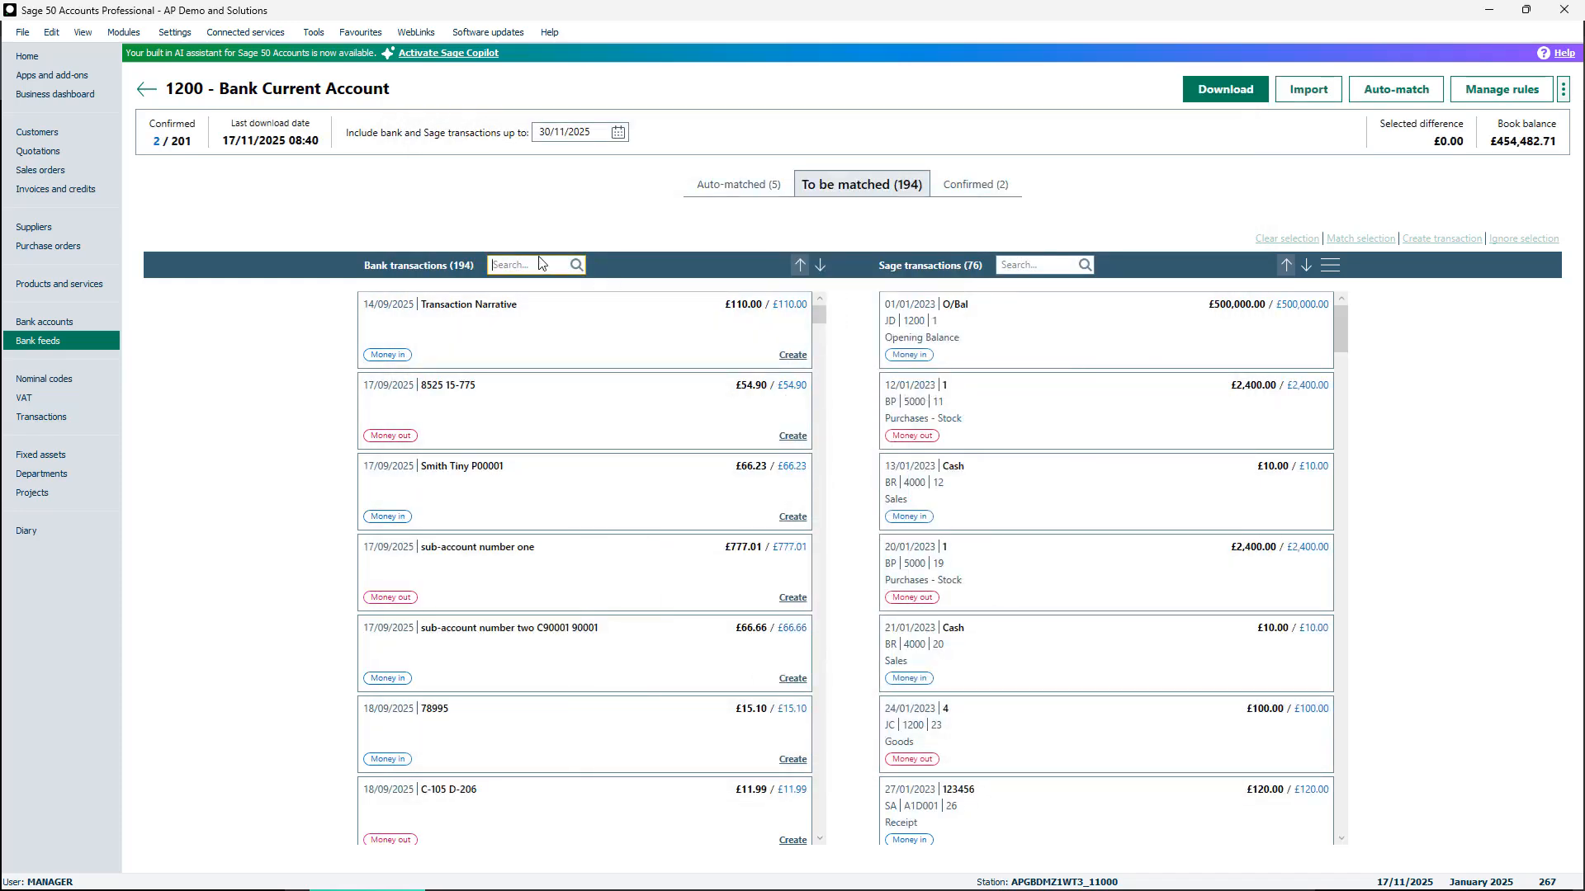
pyautogui.write('Chill')
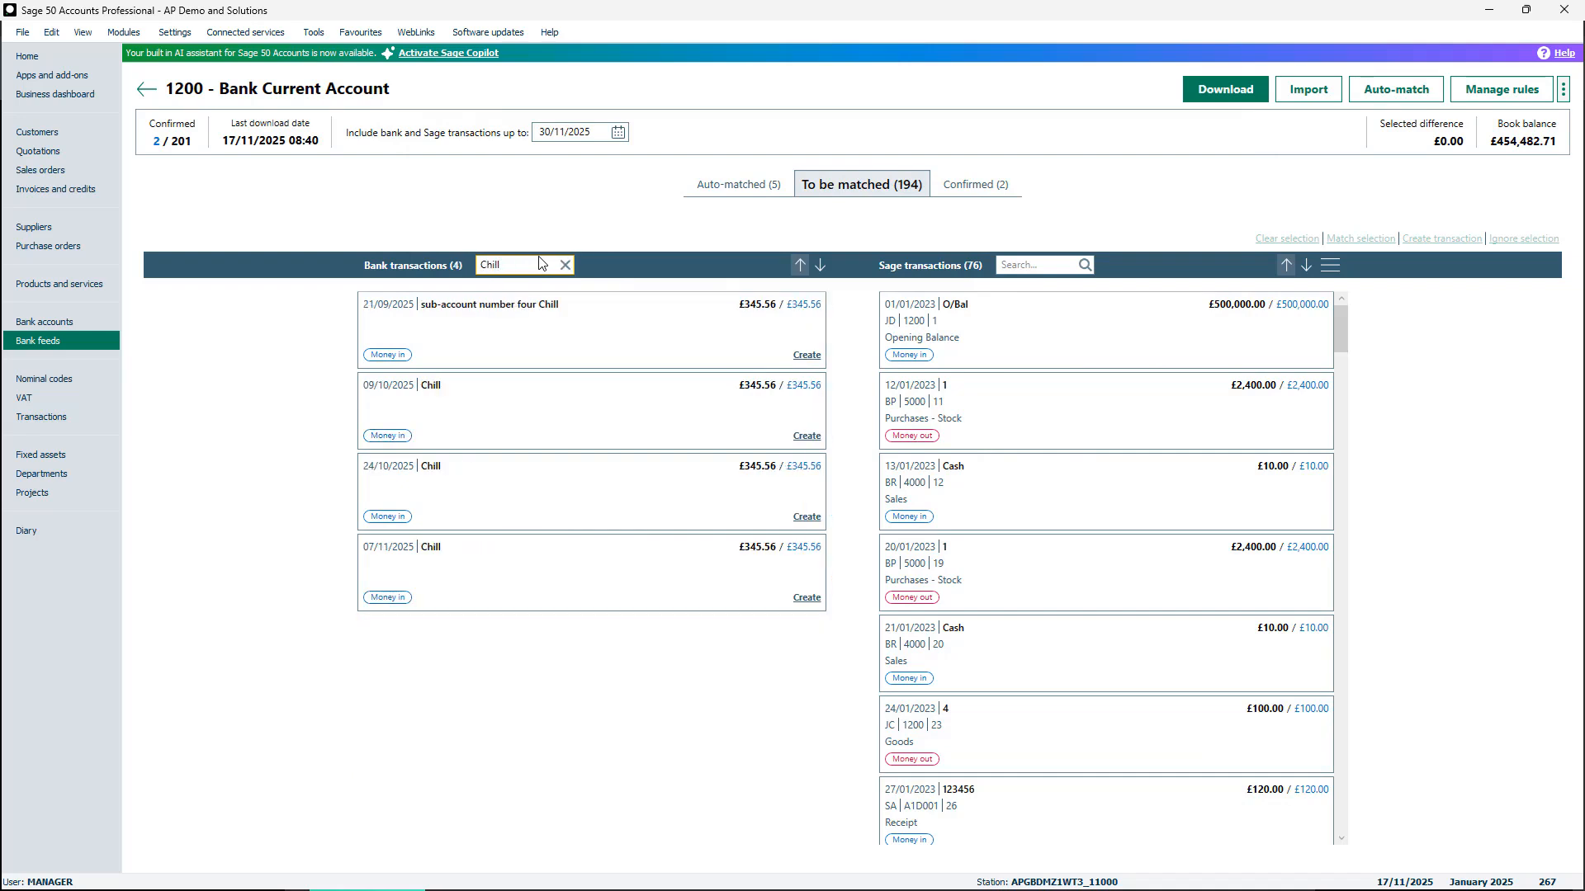
pyautogui.click(524, 412)
pyautogui.click(523, 491)
pyautogui.click(523, 559)
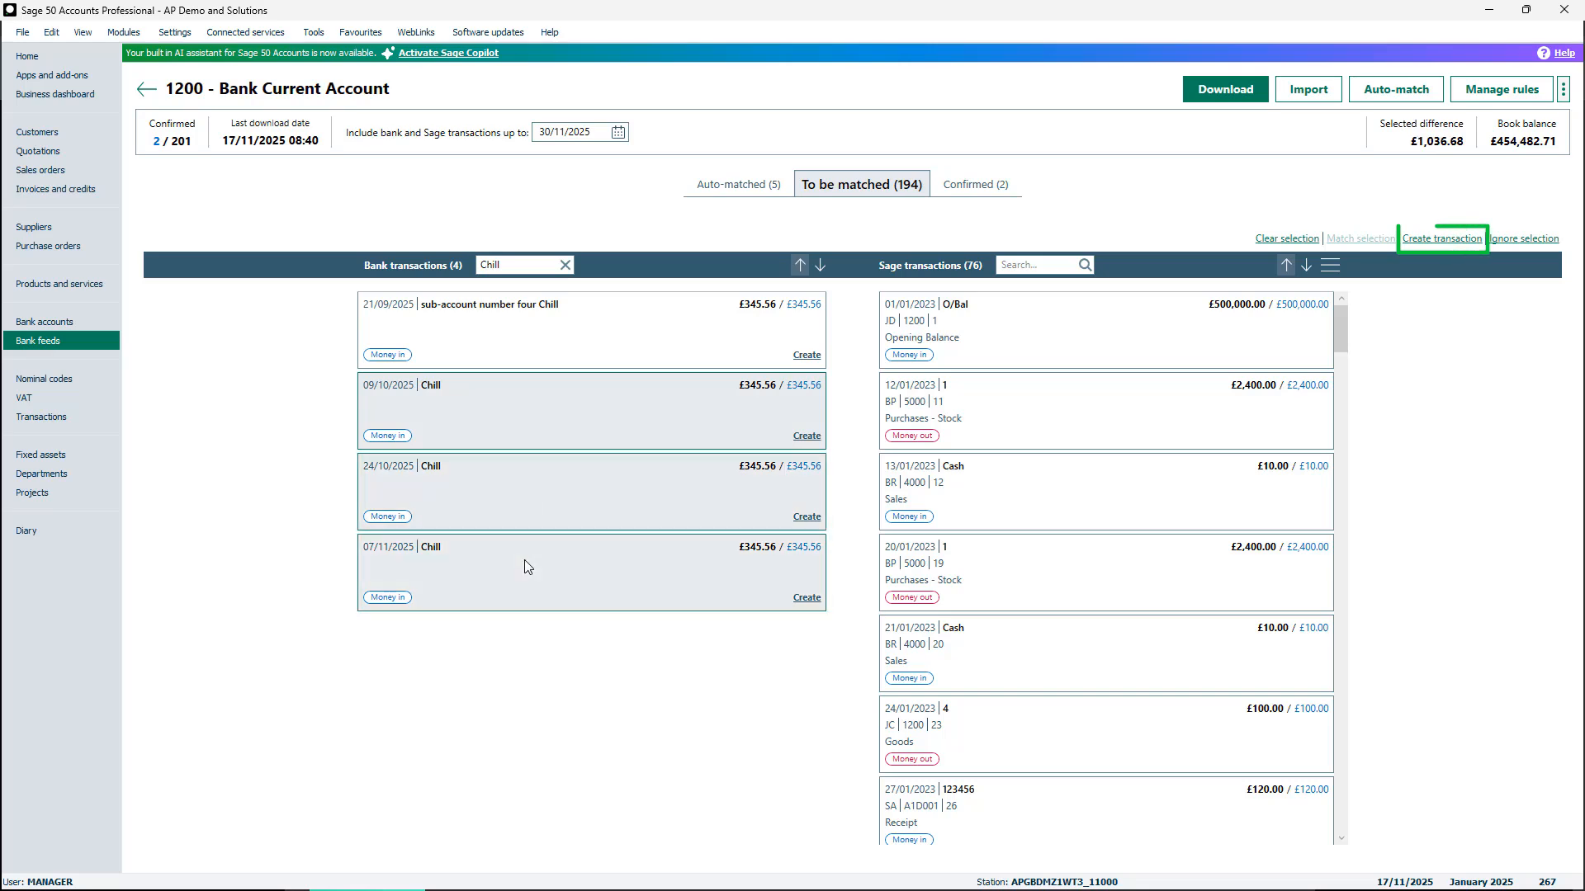
pyautogui.click(1436, 243)
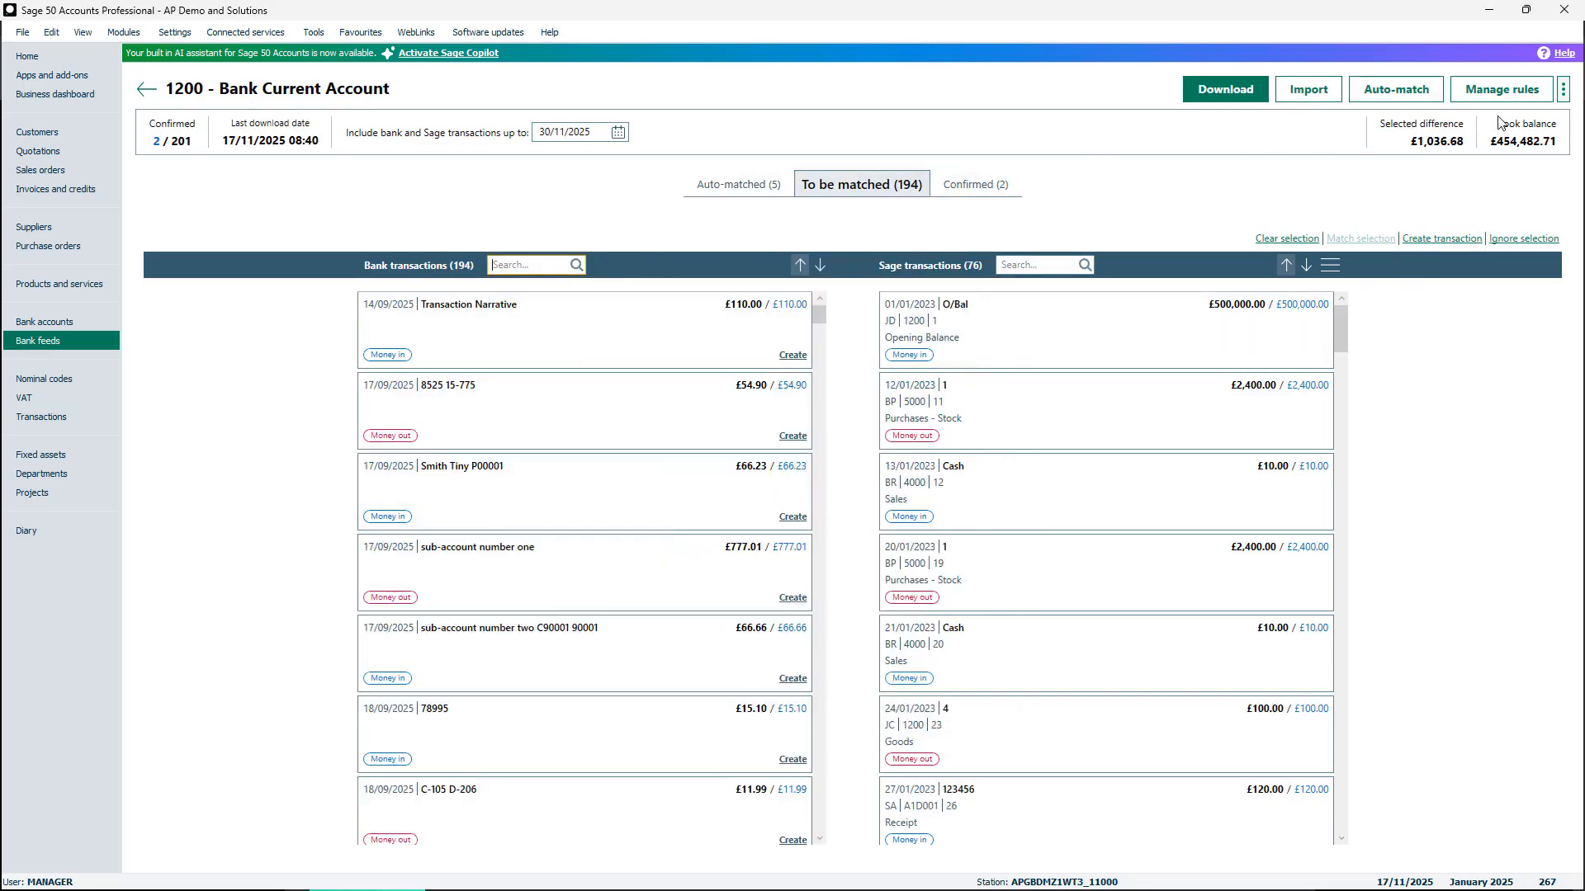
# Add the 14/09/2025 £110.00 Transaction Narrative bank entry to the selection and ignore all the selected transactions.
pyautogui.click(1563, 91)
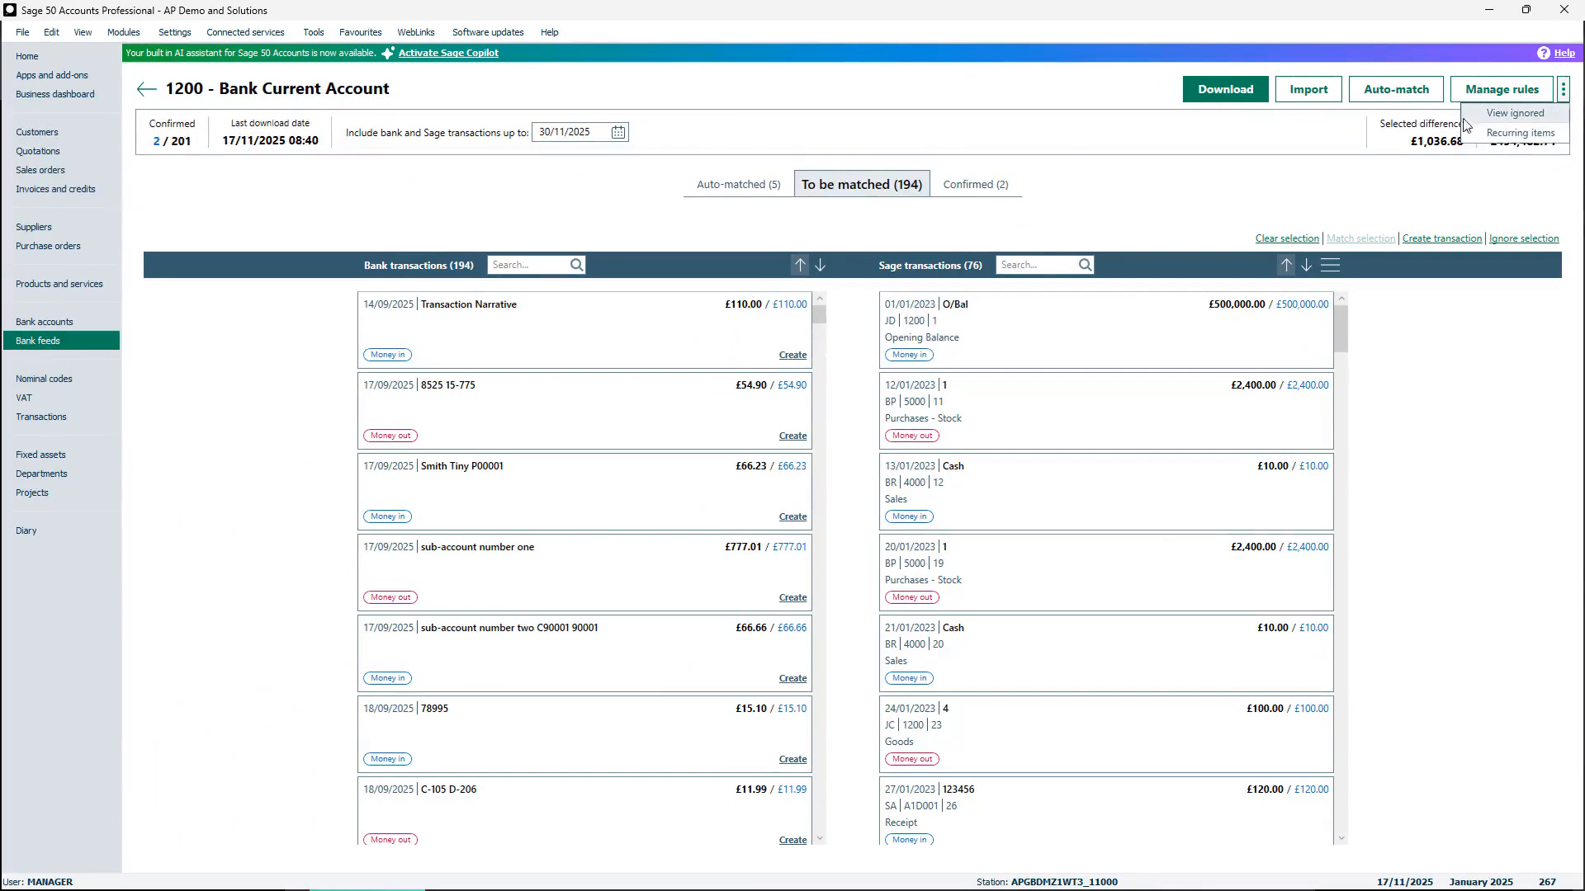
pyautogui.click(703, 340)
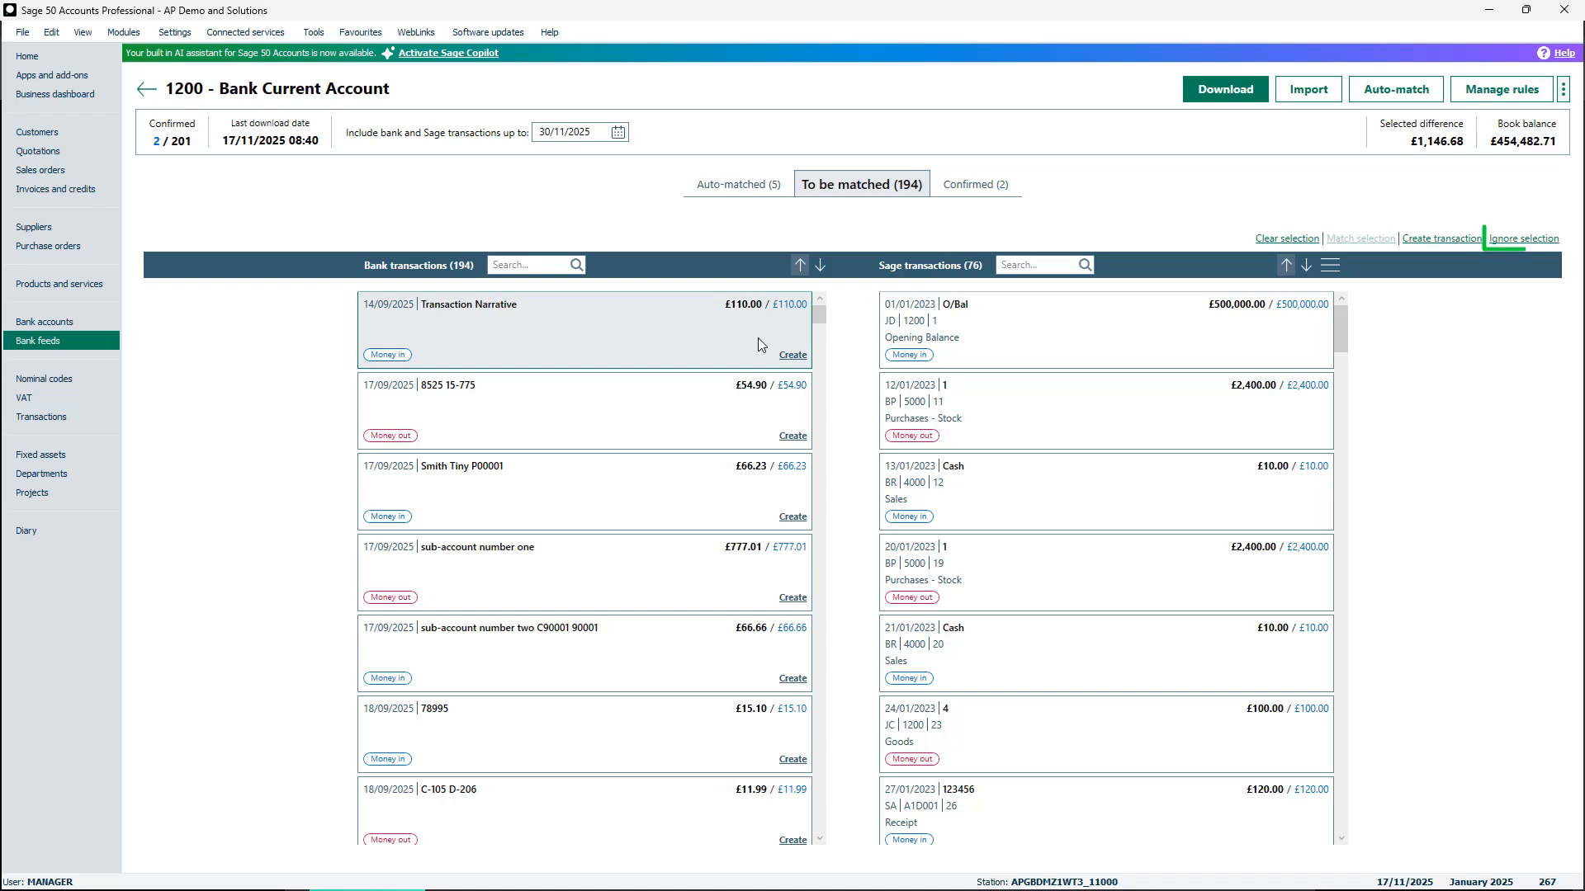
pyautogui.click(1527, 239)
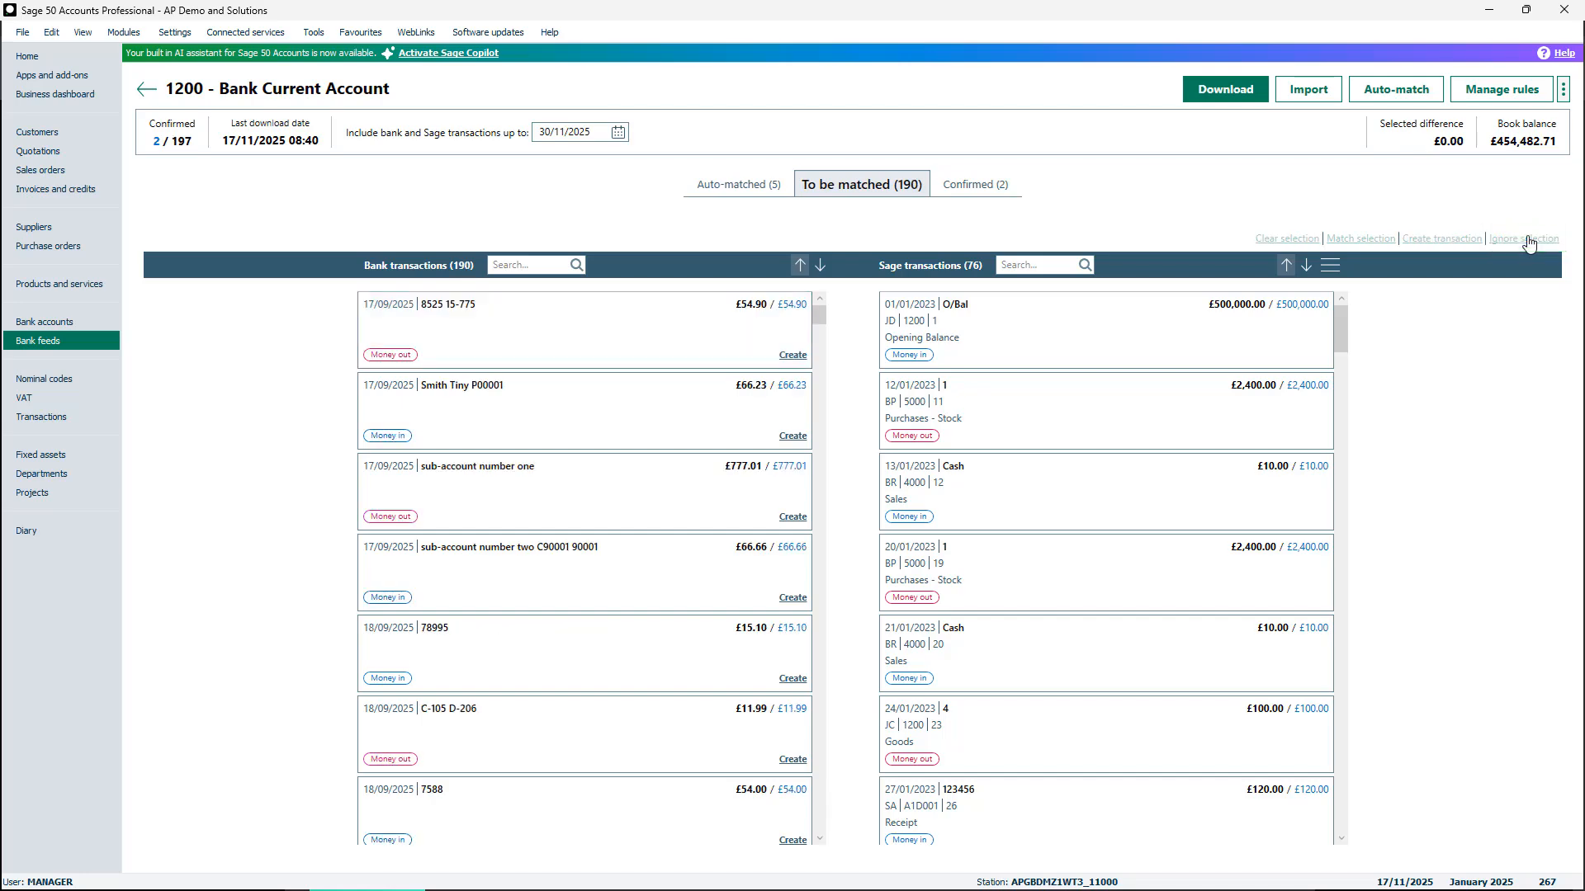
# Restore the 14/09/2025 Transaction Narrative entry from the ignored transactions and exit Bank feeds for account 1200.
pyautogui.click(1564, 91)
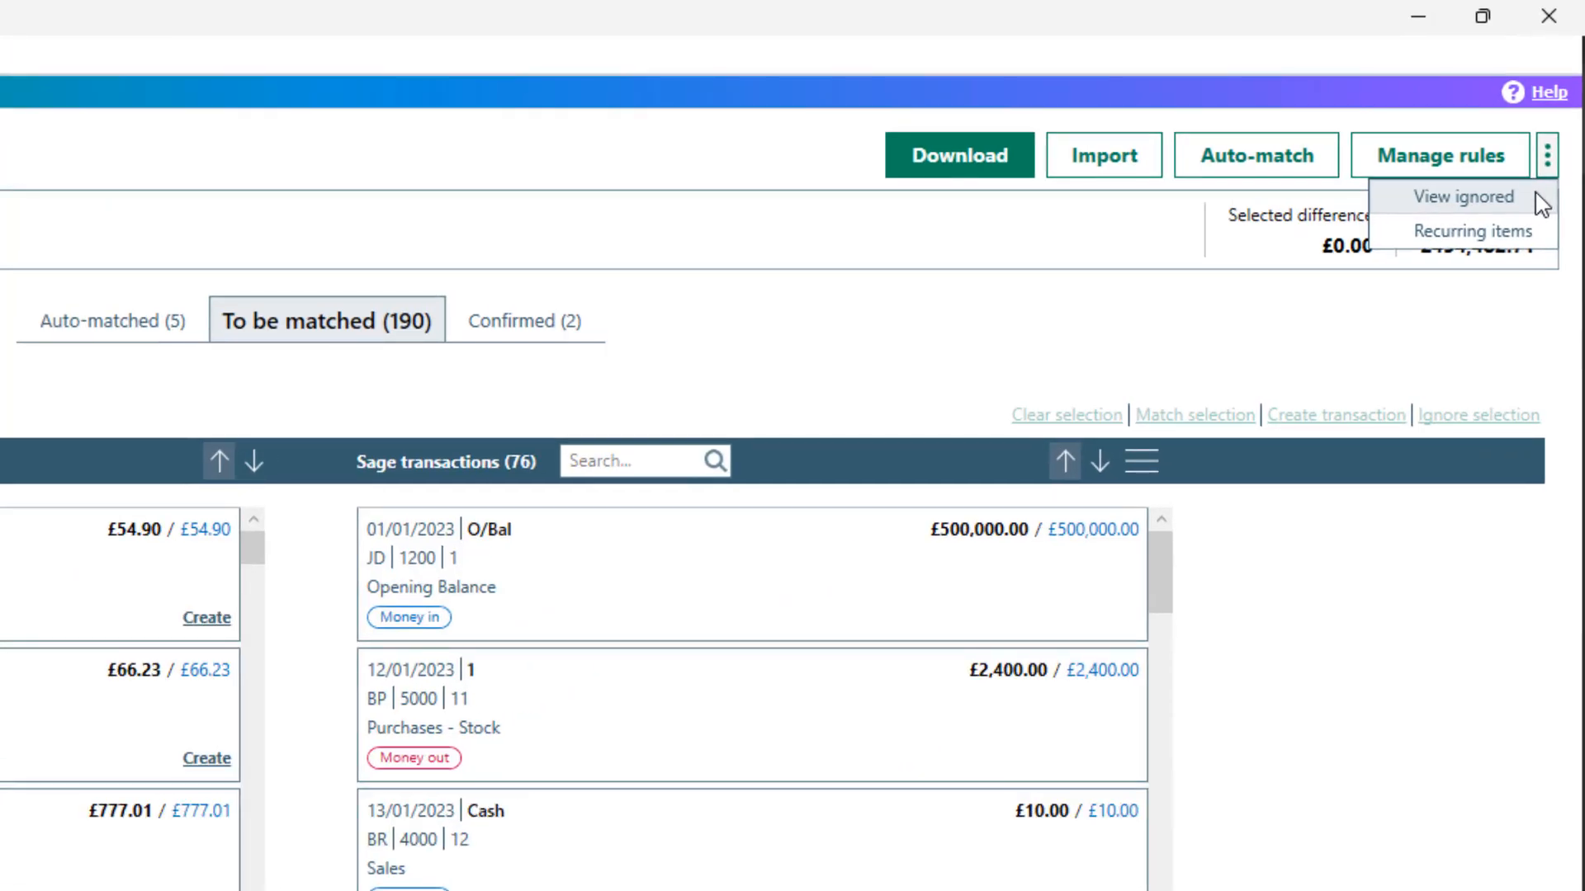
pyautogui.click(1540, 202)
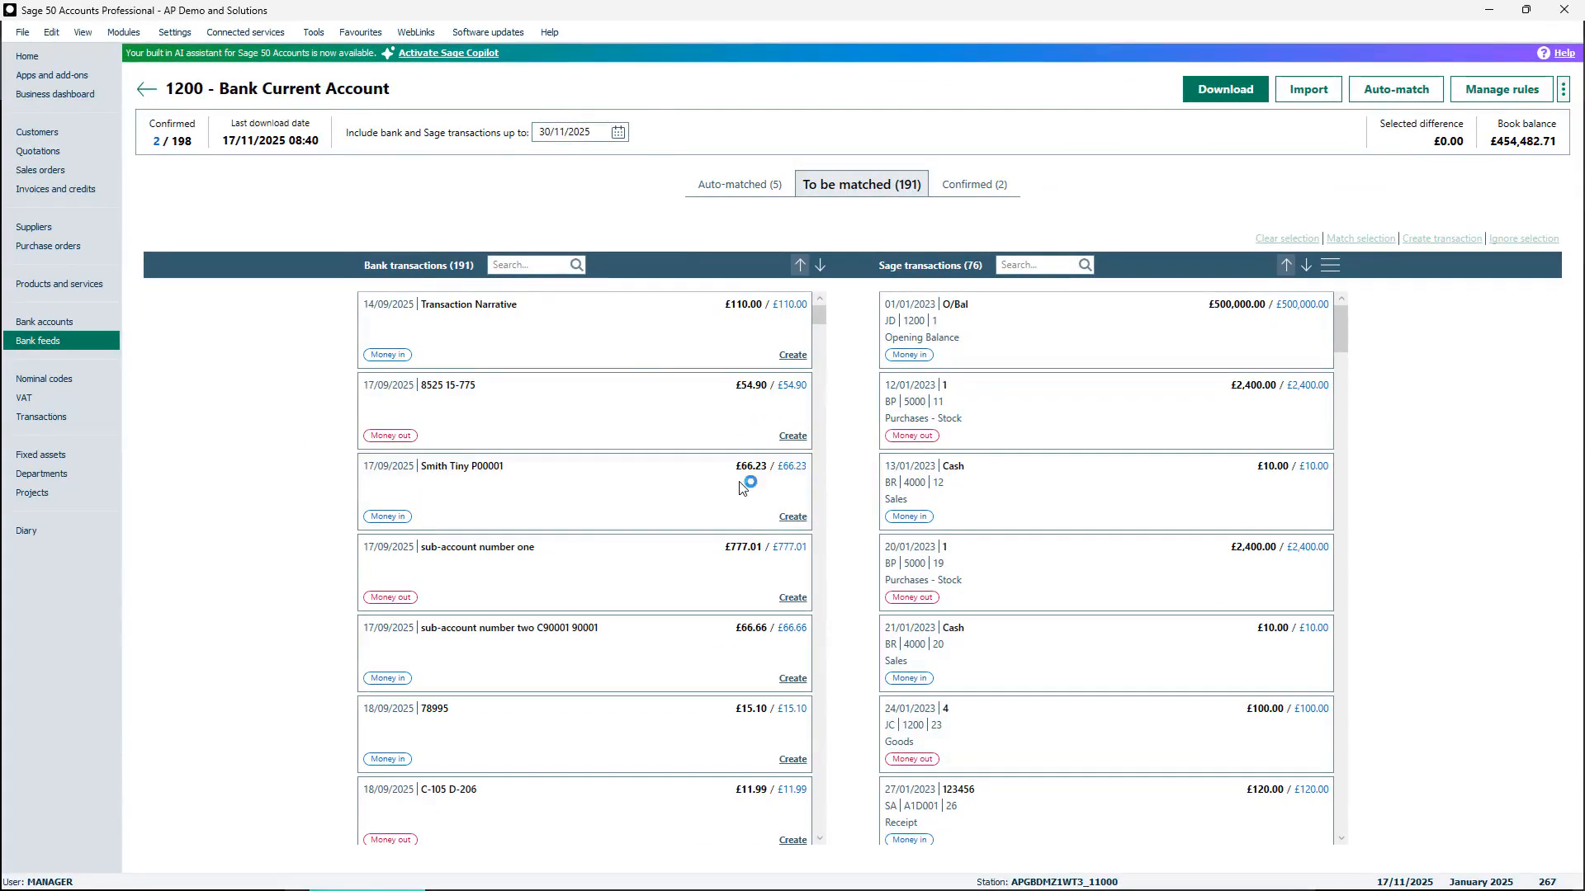
pyautogui.click(146, 89)
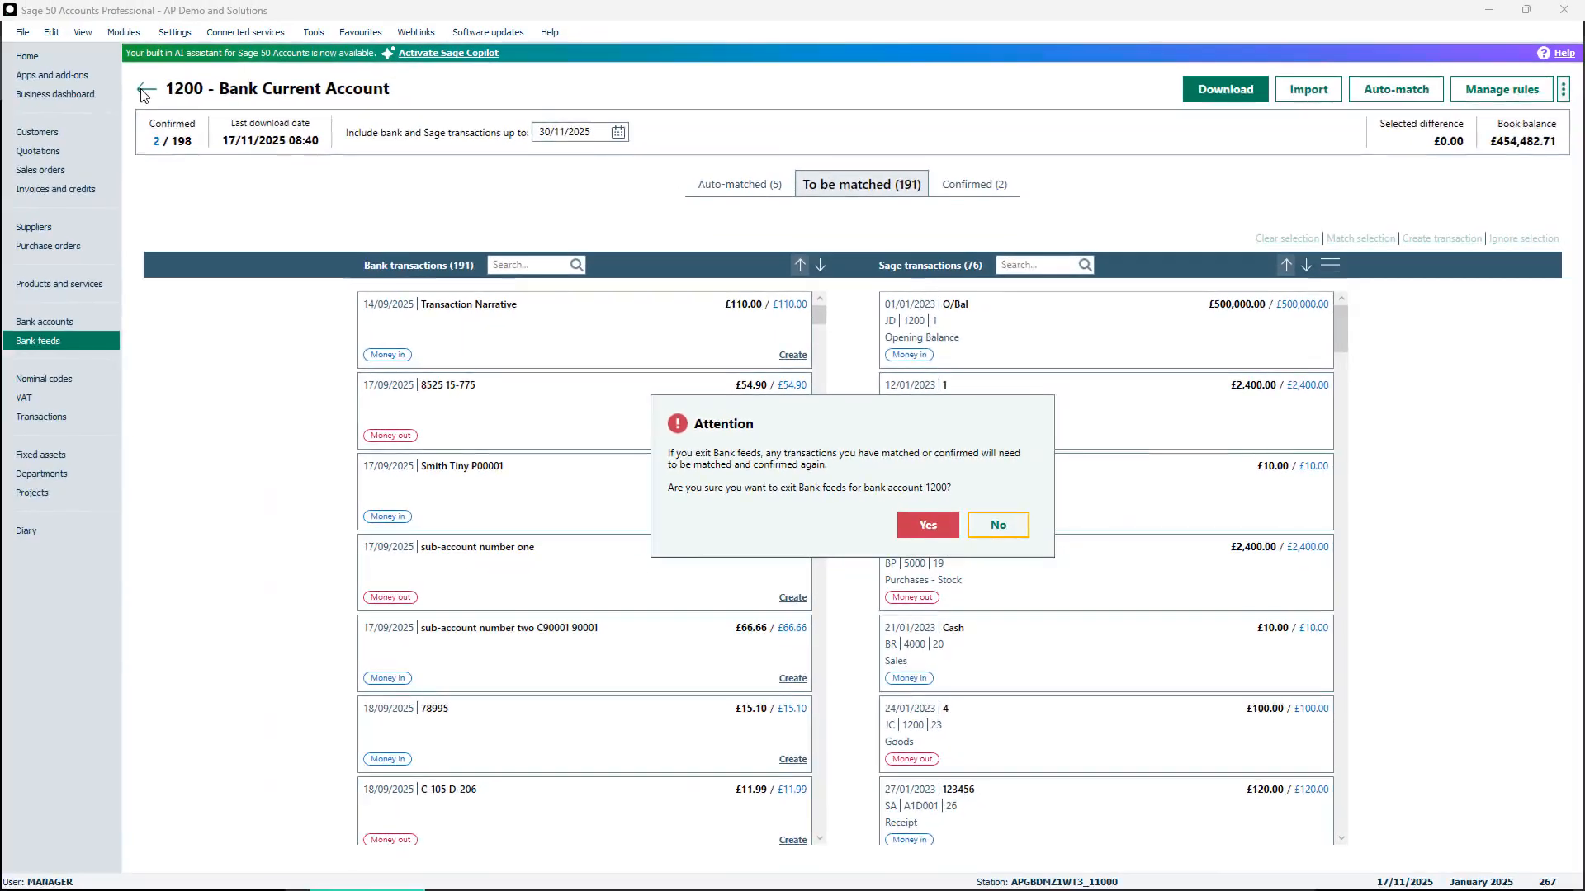
pyautogui.click(917, 533)
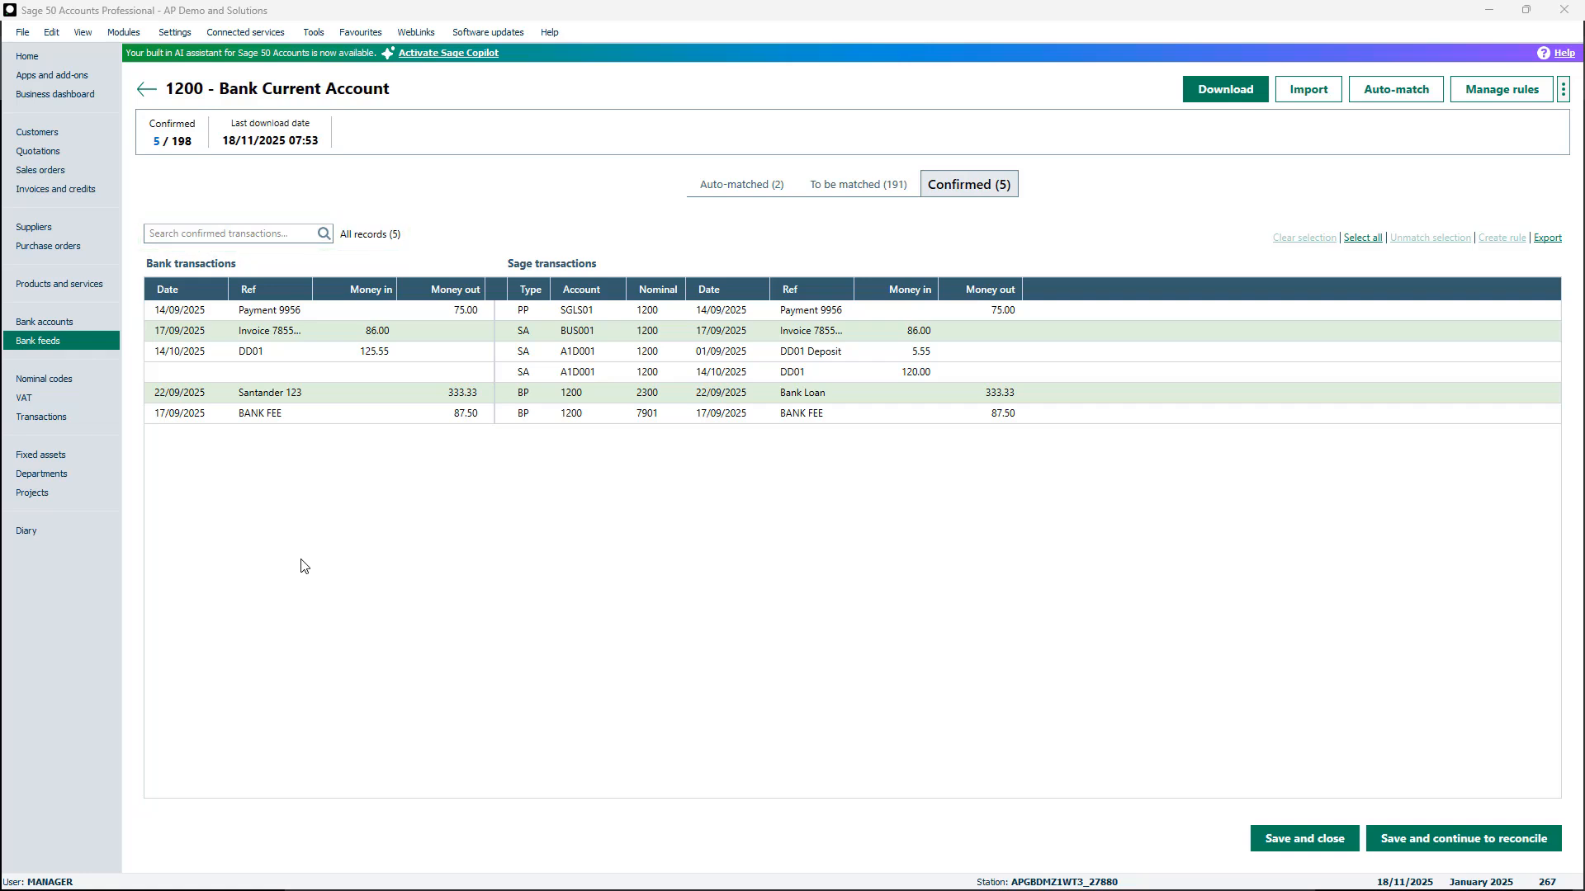
# Unmatch the 17/09/2025 £87.50 BANK FEE transaction in the confirmed transactions.
pyautogui.click(487, 423)
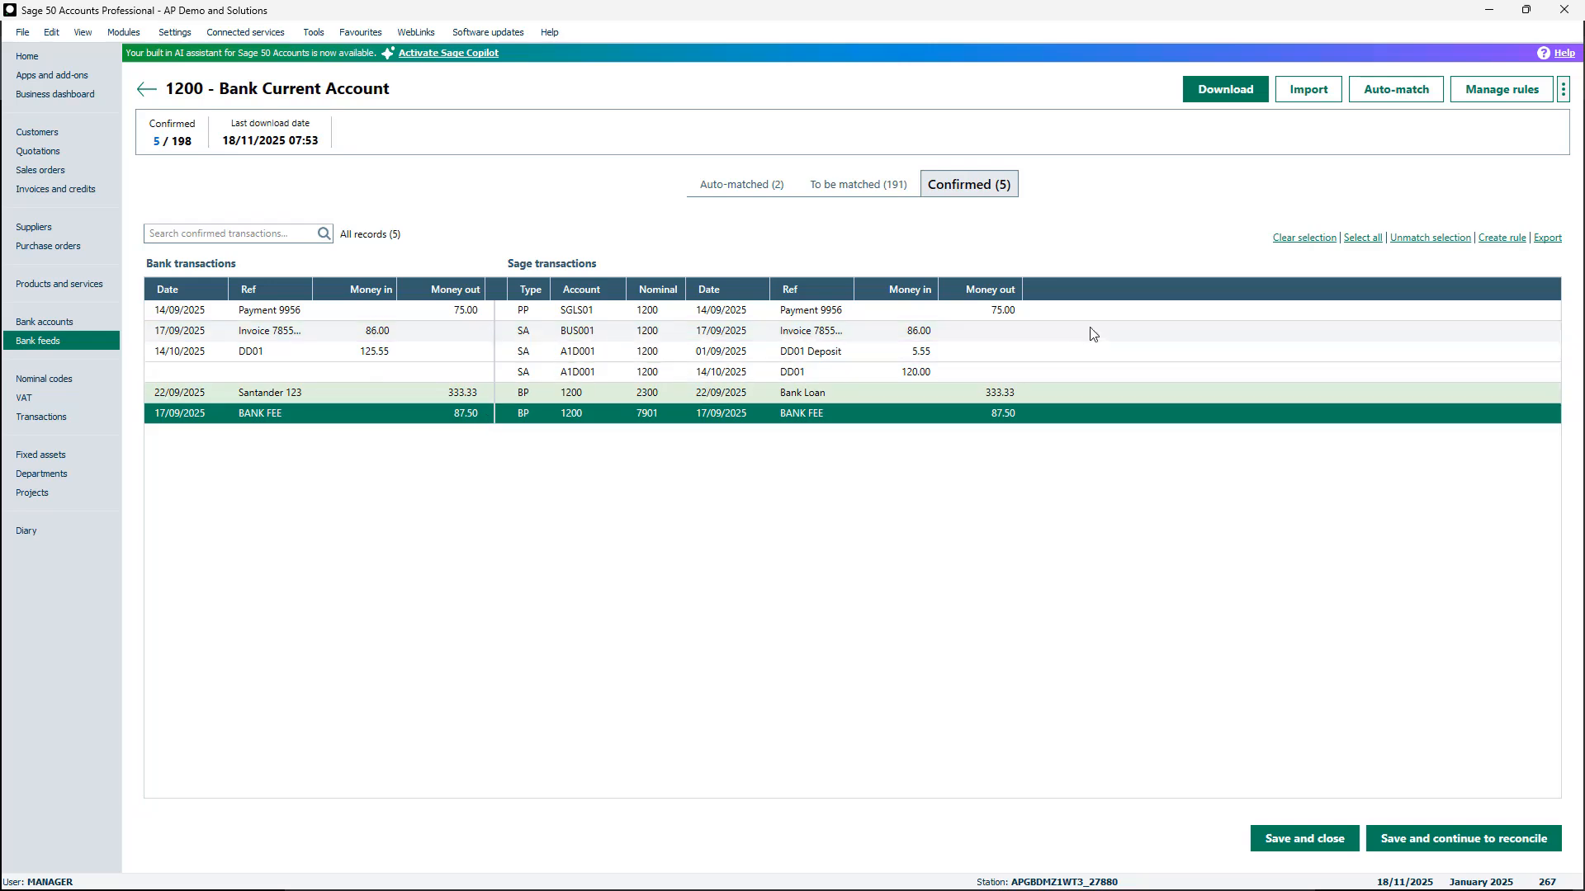
pyautogui.click(1395, 240)
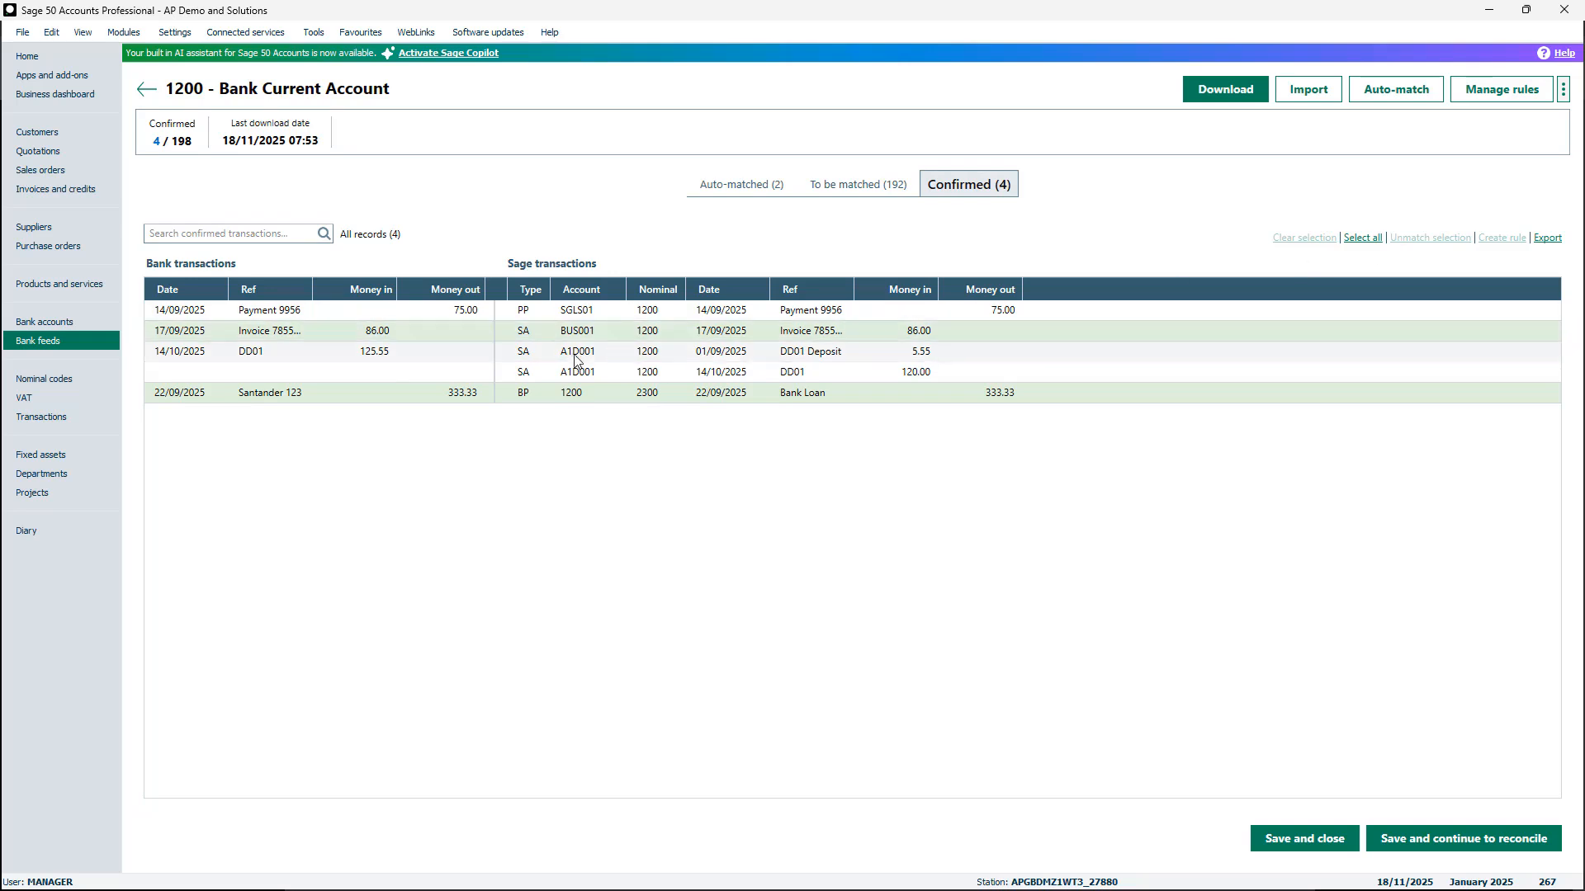
pyautogui.click(438, 397)
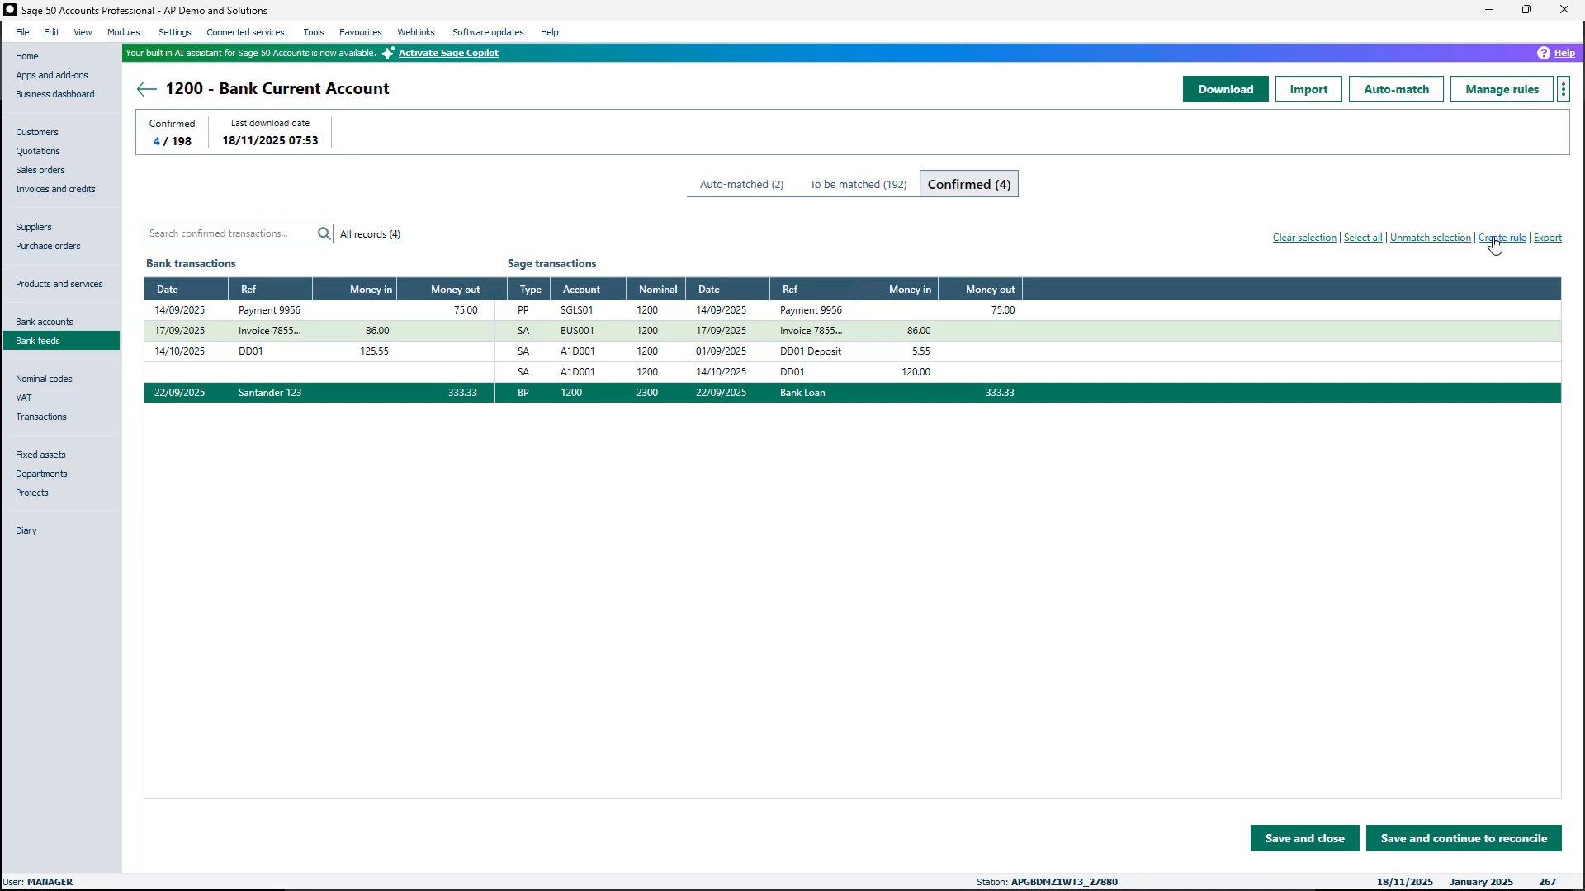
pyautogui.click(1329, 239)
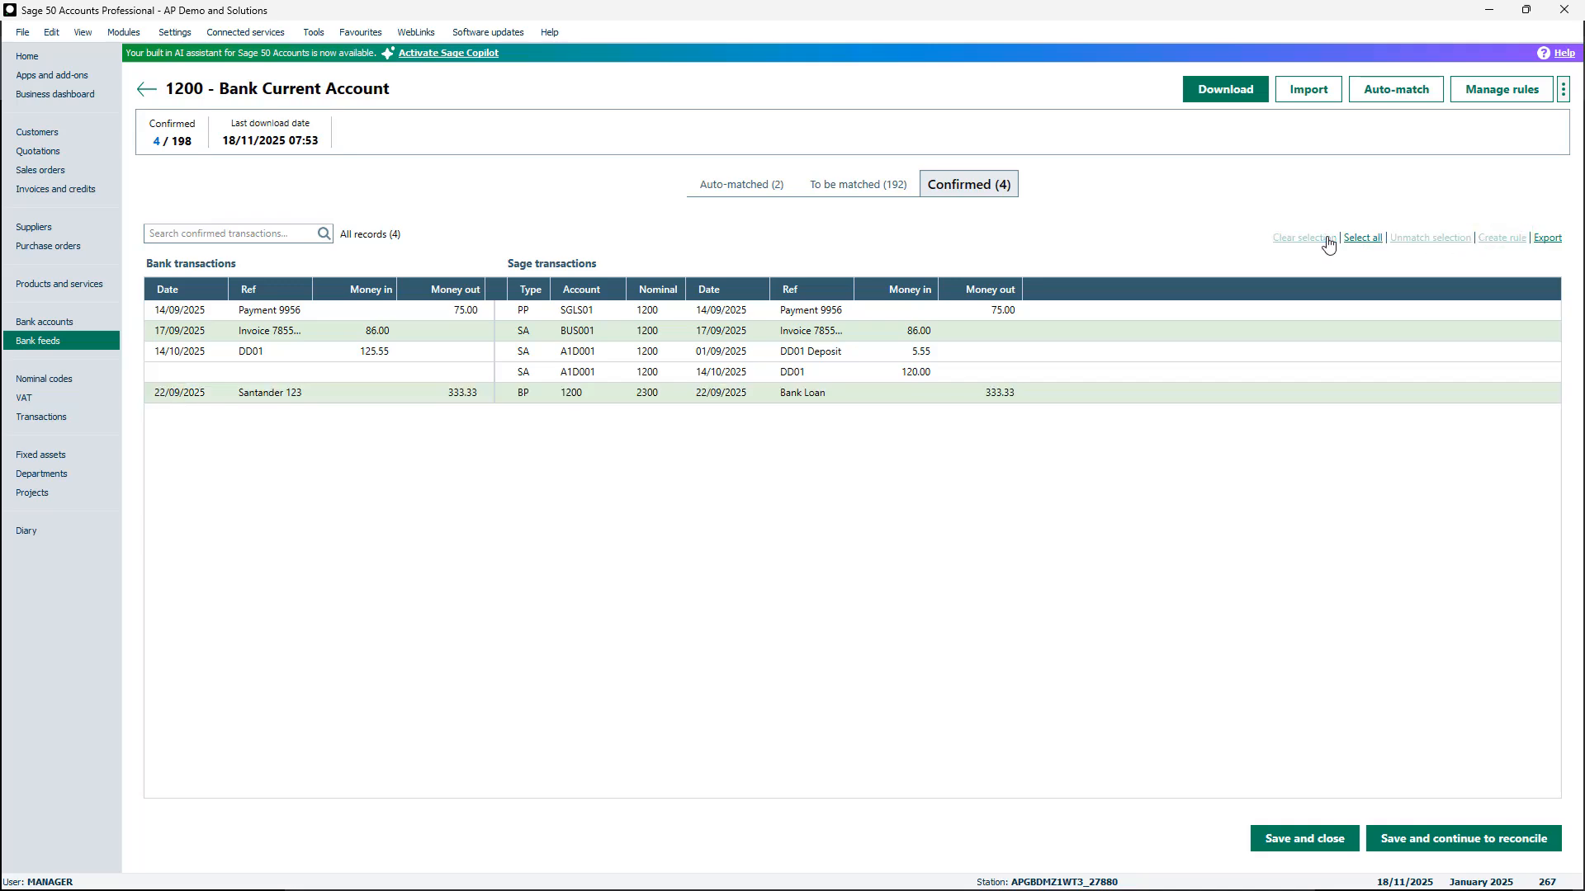
pyautogui.click(1361, 239)
pyautogui.click(1300, 238)
# Save the confirmed bank feed transactions and continue to reconcile.
pyautogui.click(1491, 839)
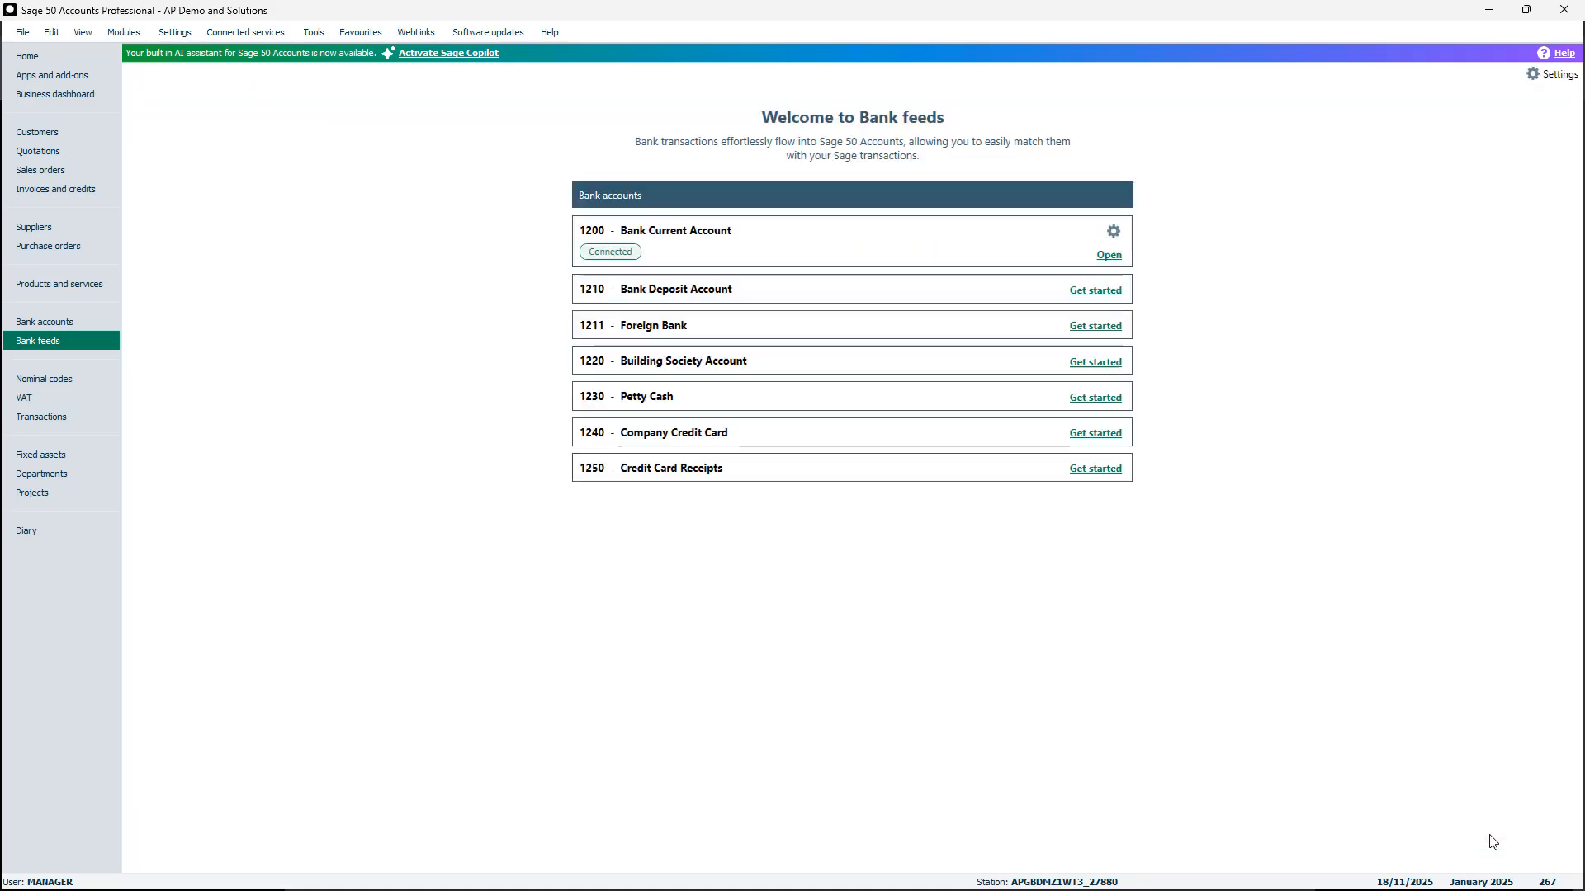